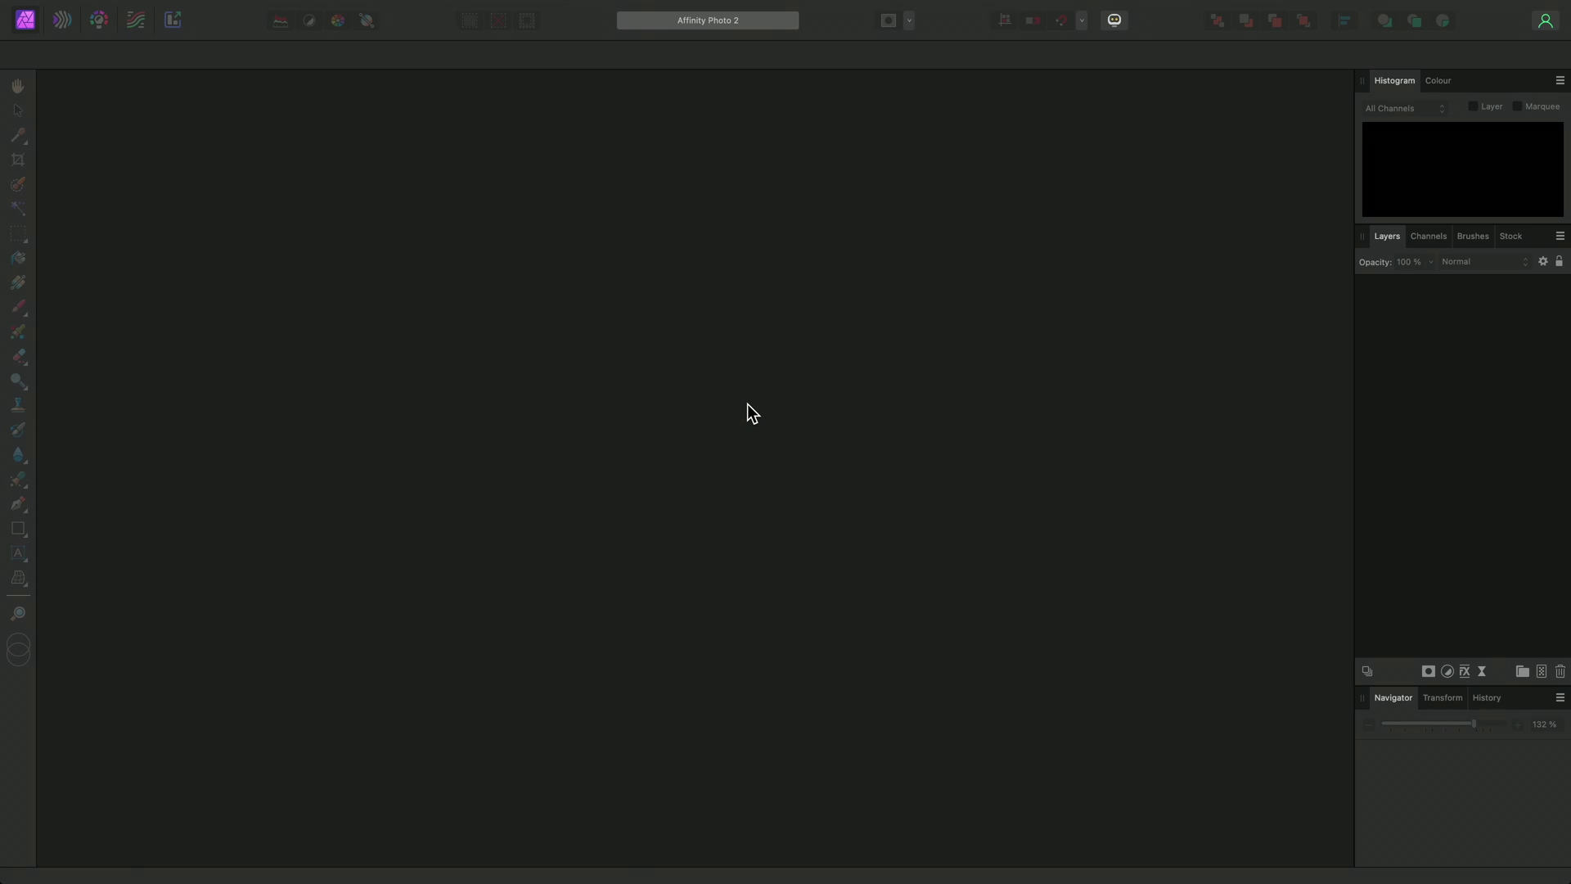
Step: Start a new batch job from the File menu
{"action": "mouse_move", "coordinate": [446, 4]}
{"action": "left_click", "coordinate": [152, 9]}
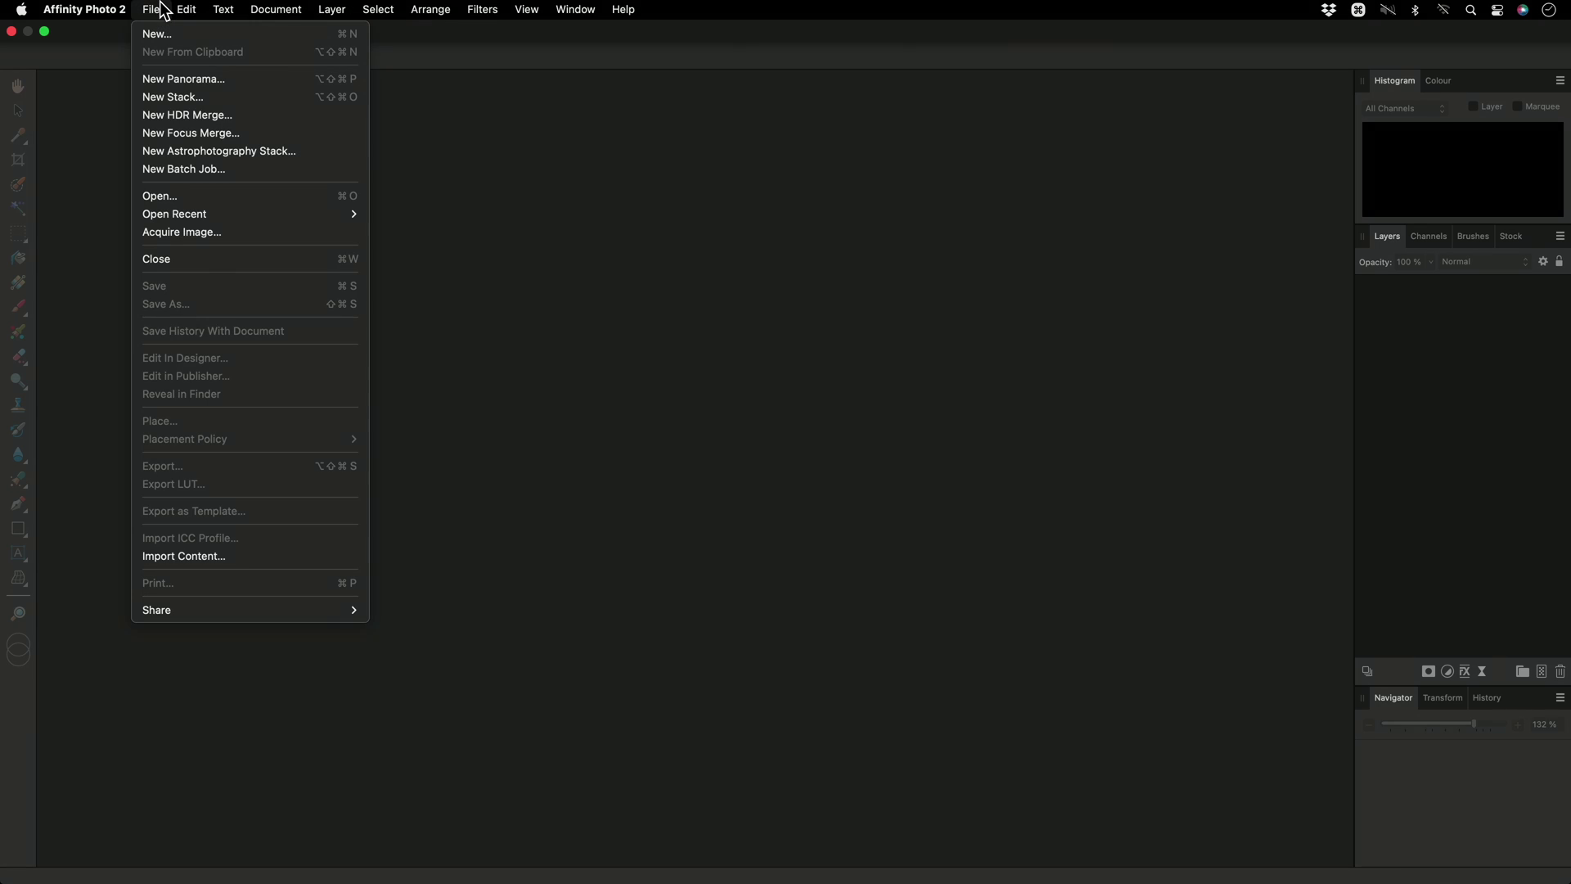
{"action": "left_click", "coordinate": [243, 169]}
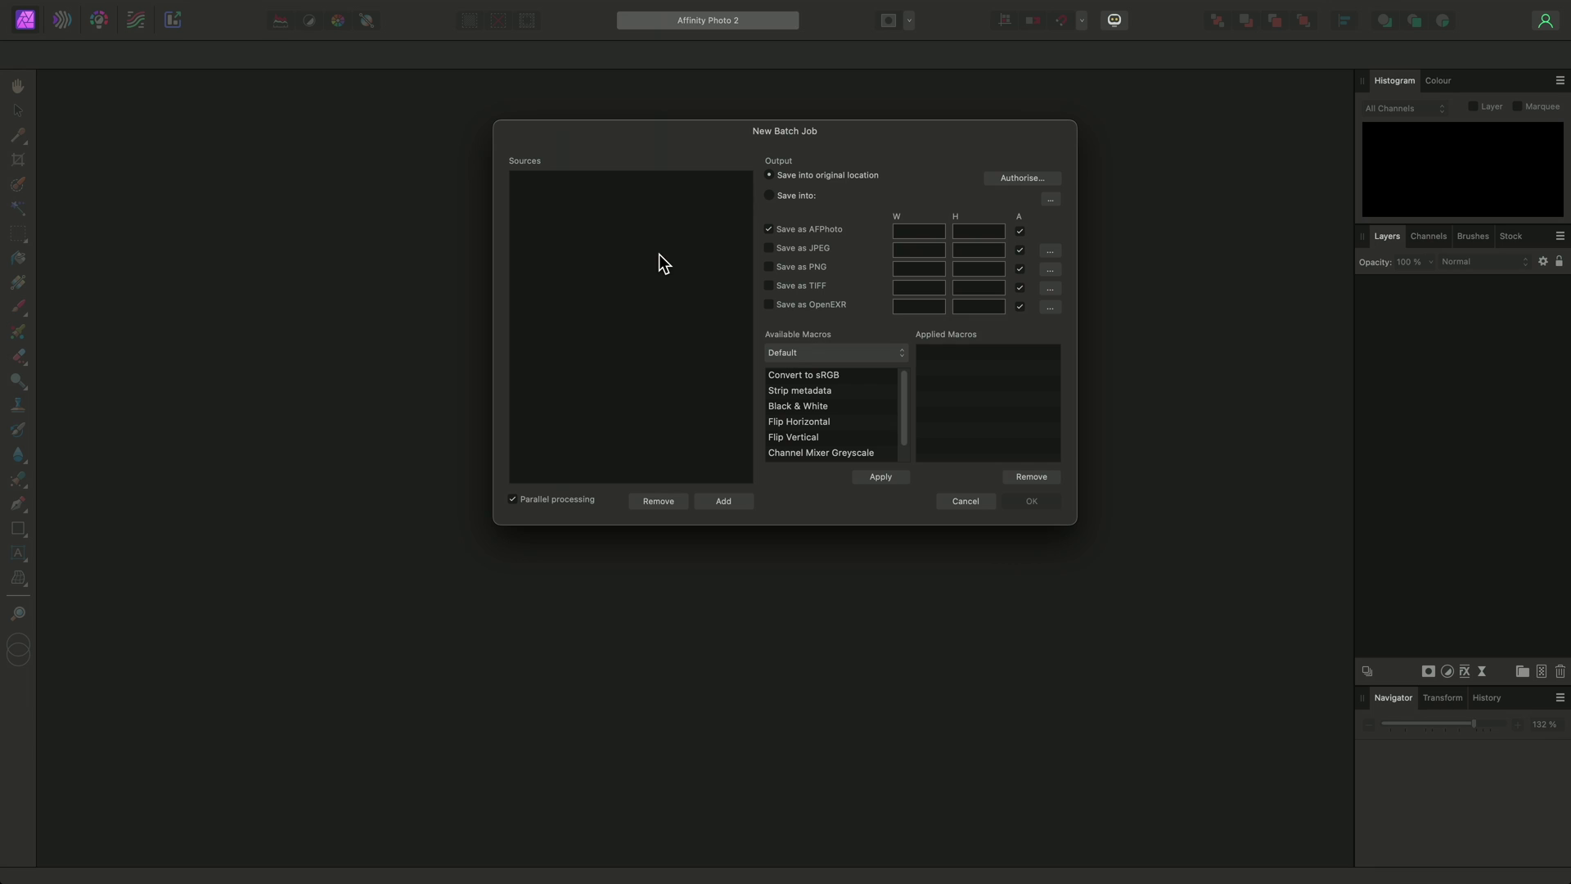
Step: Add all nine .afphoto files from Batch Processing > Wildlife Imagery as batch sources
{"action": "left_click", "coordinate": [738, 503]}
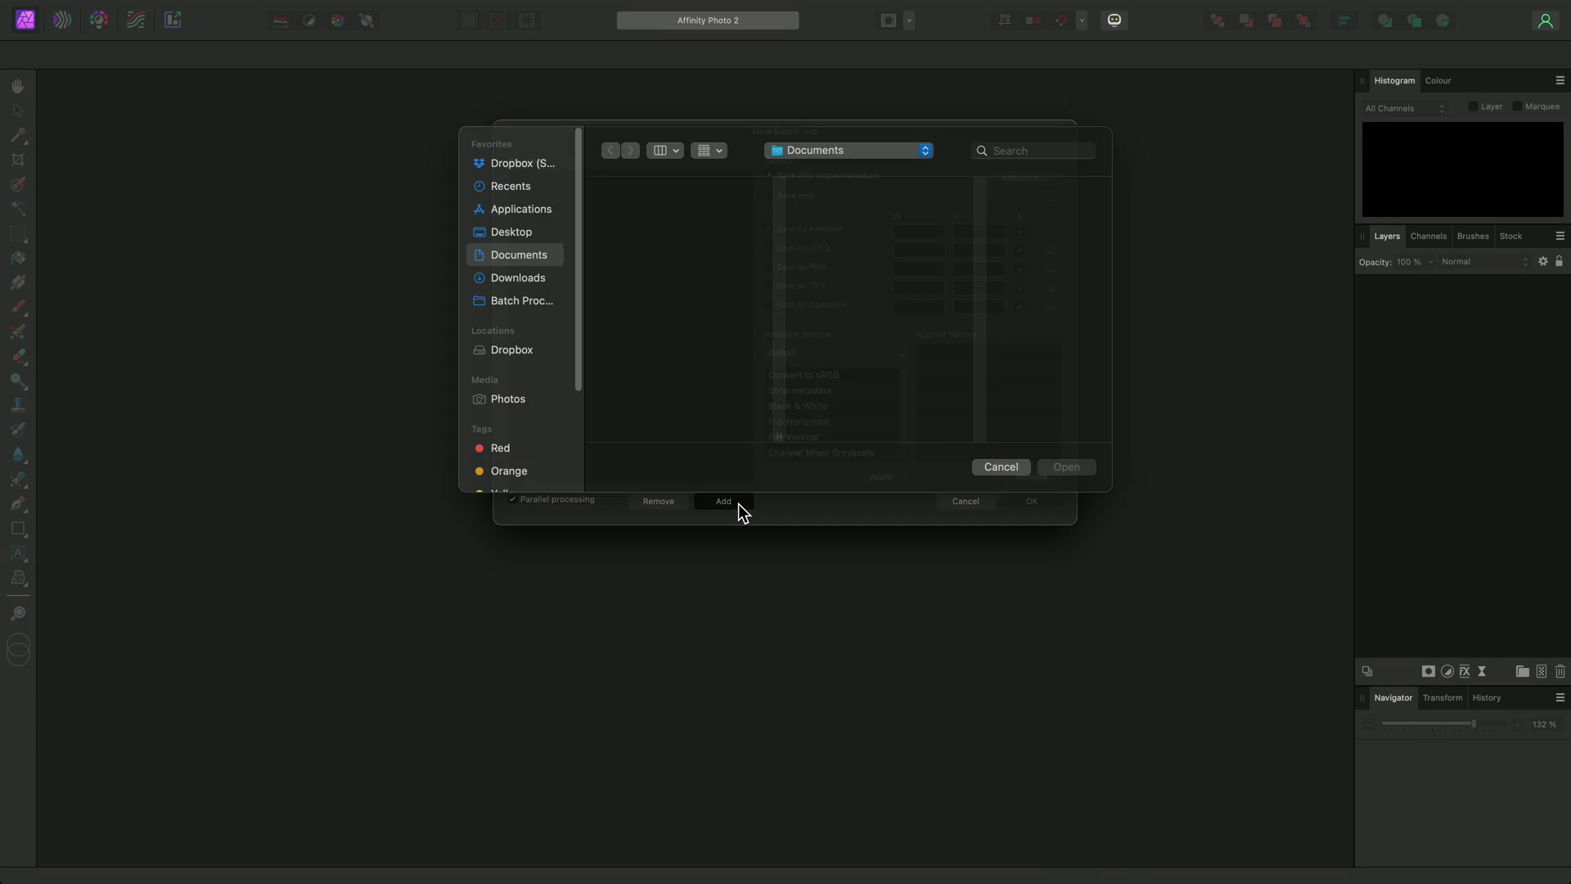
{"action": "left_click", "coordinate": [527, 318]}
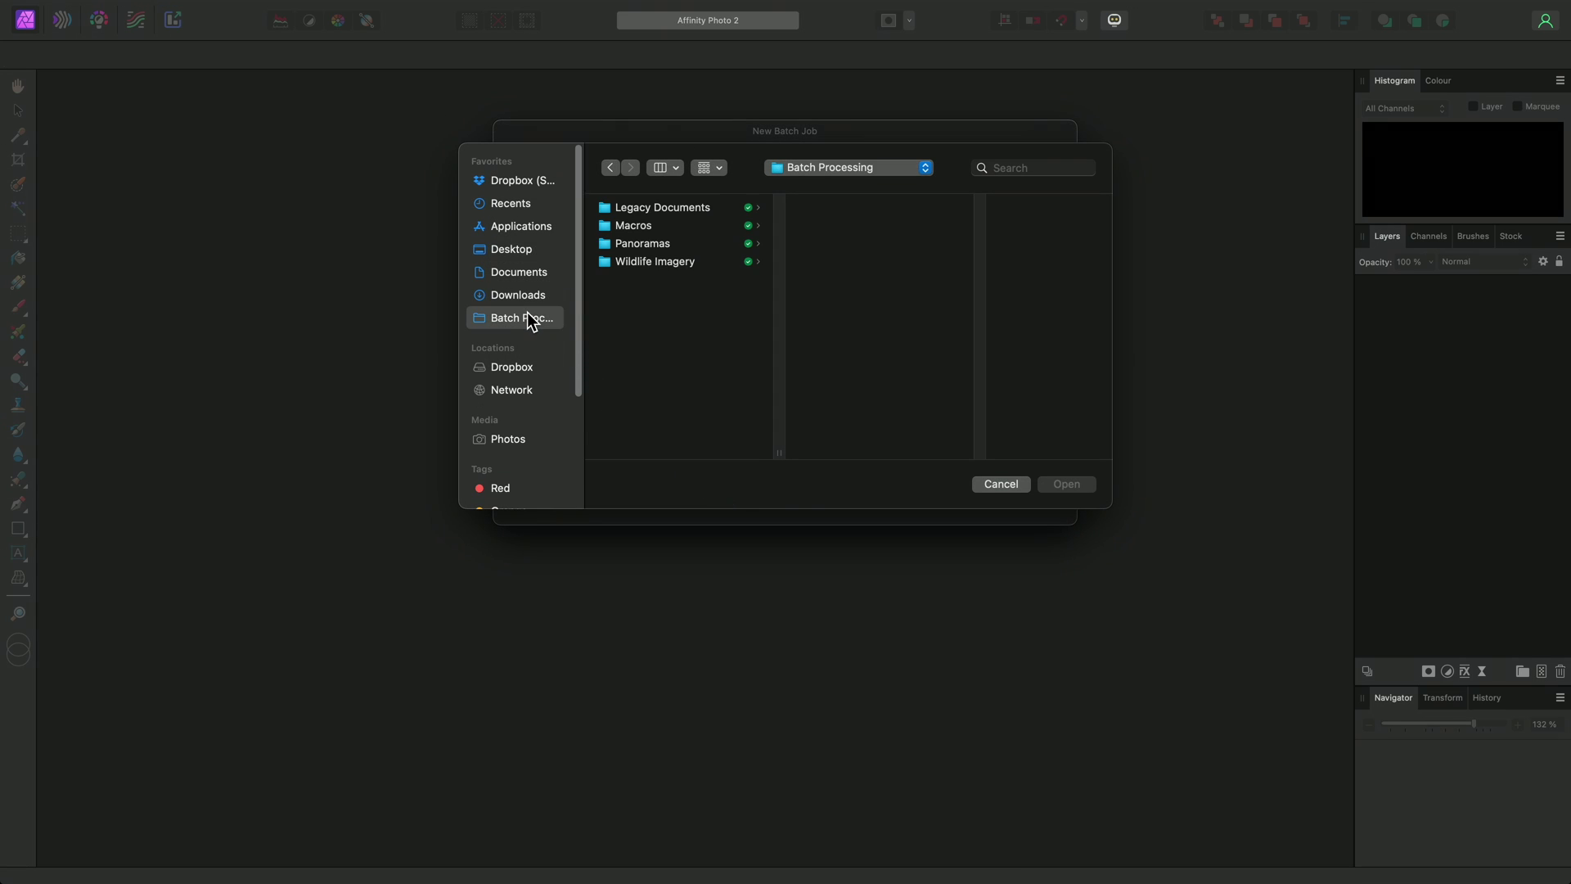
{"action": "left_click", "coordinate": [663, 264]}
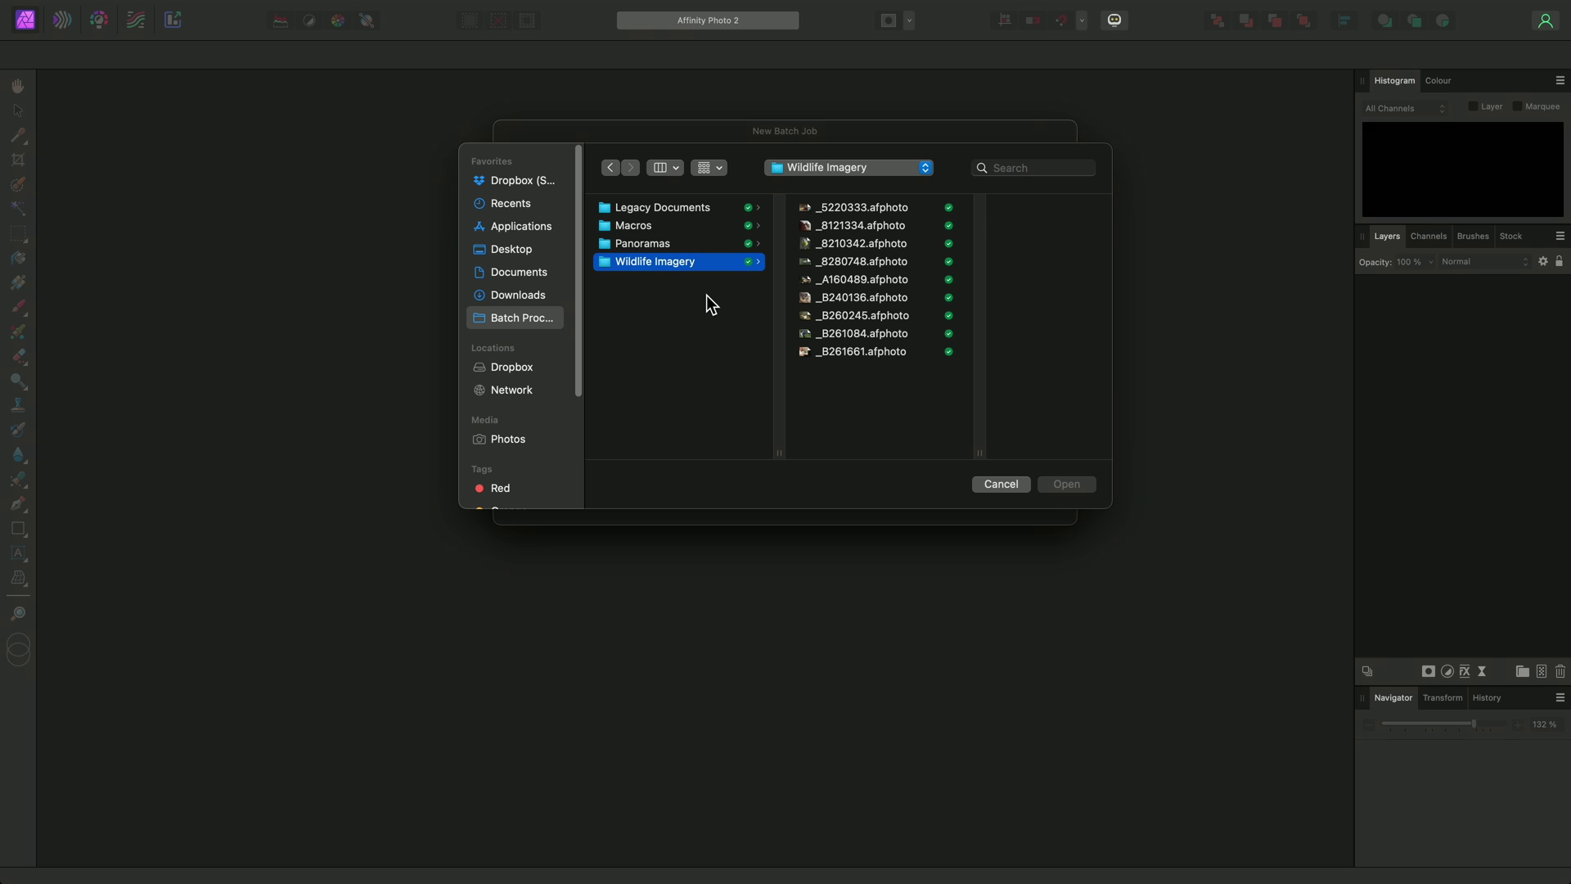
{"action": "left_click", "coordinate": [868, 205]}
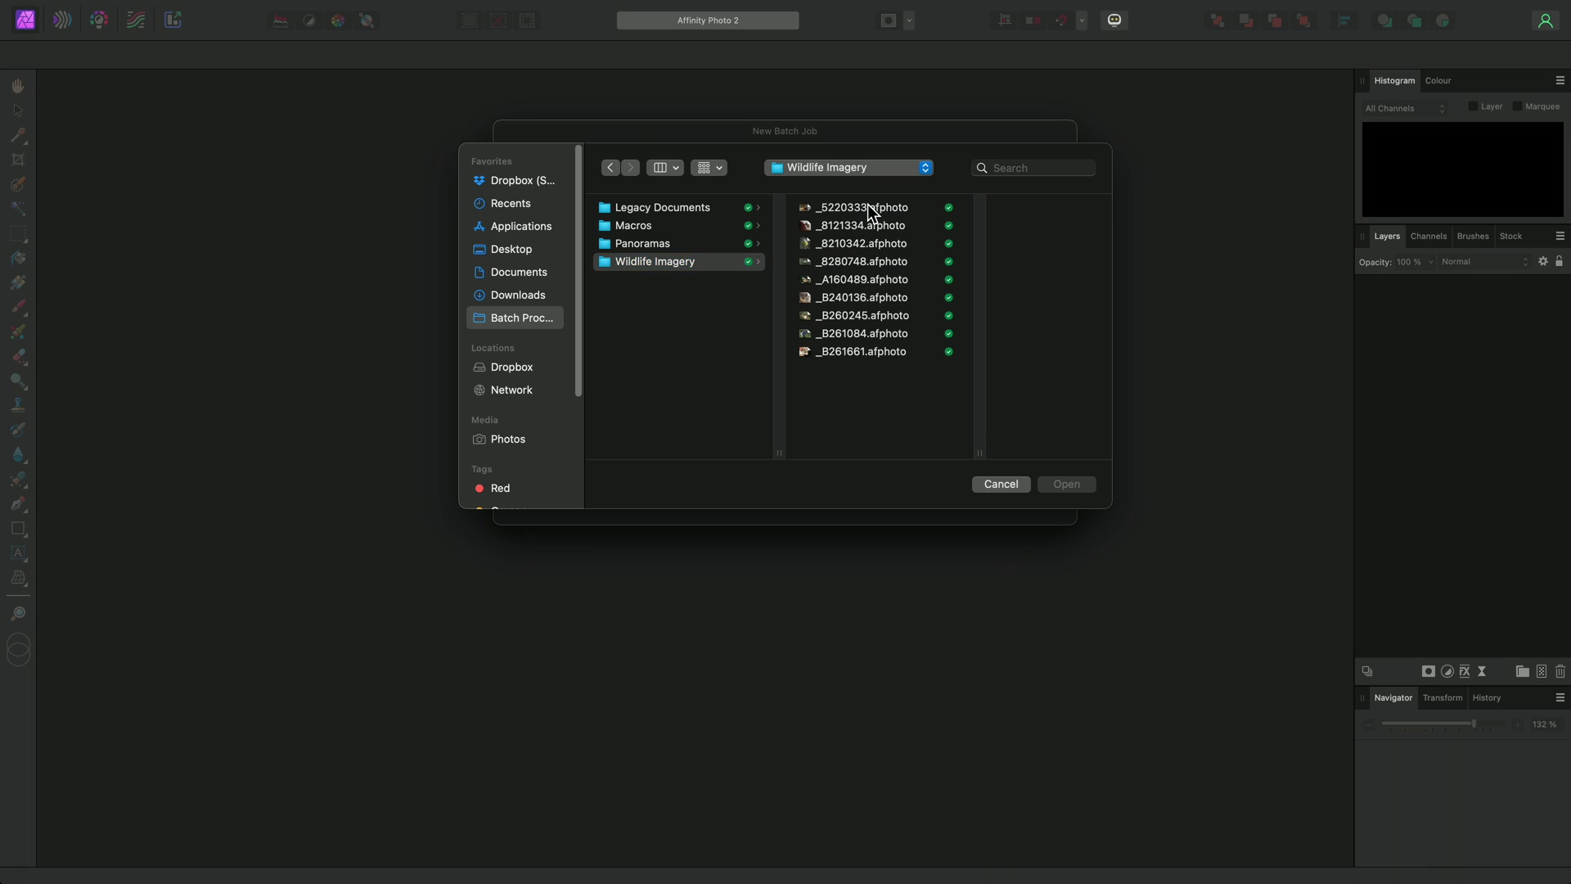
{"action": "key", "text": "Down"}
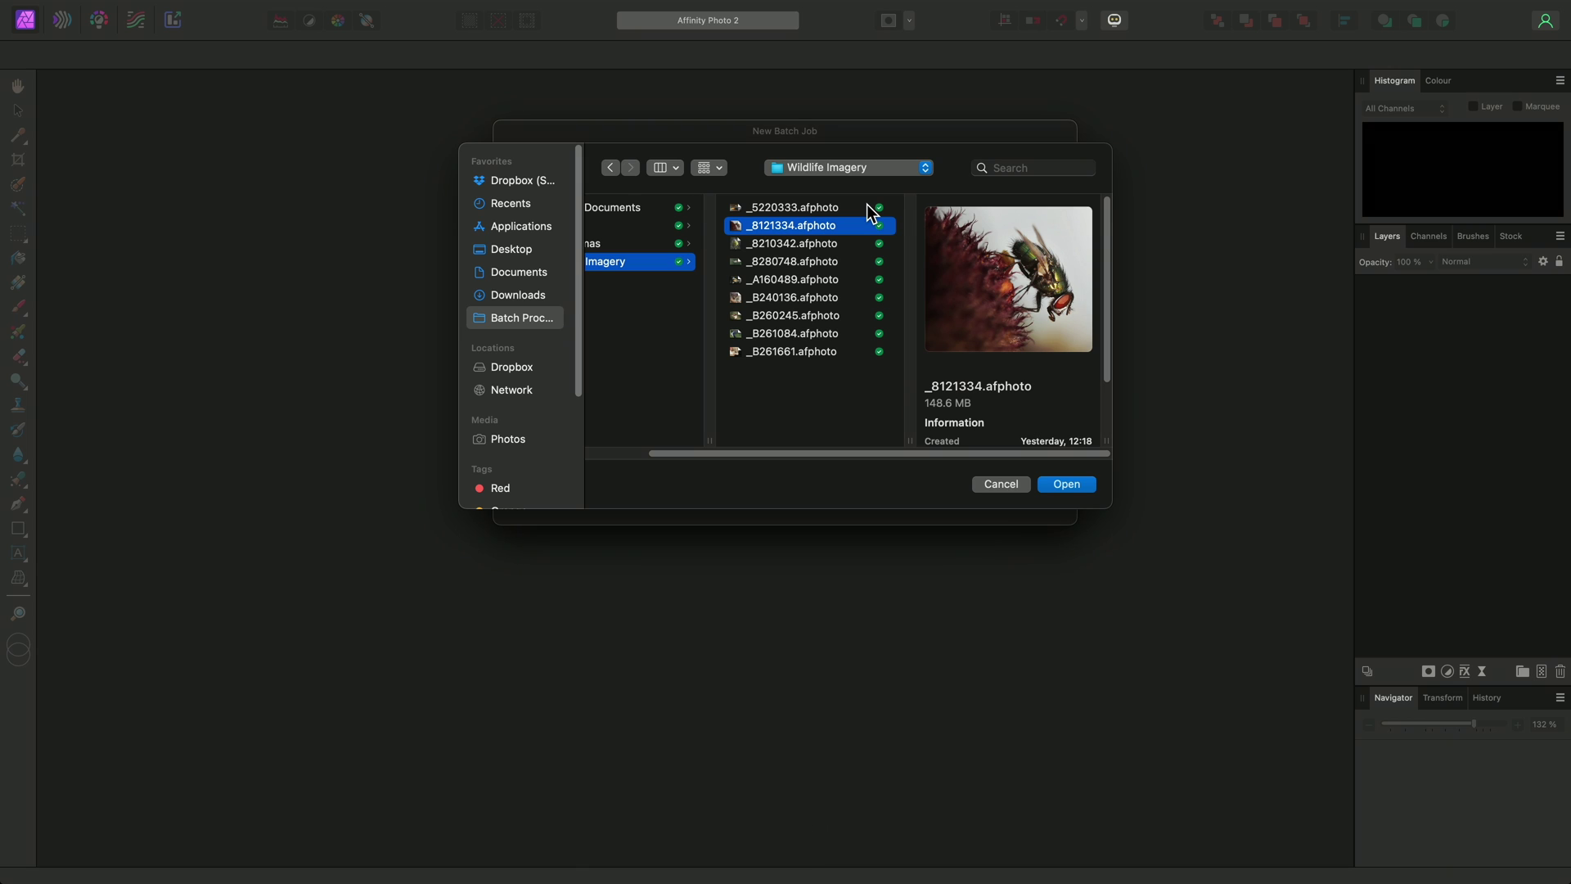
{"action": "key", "text": "Down"}
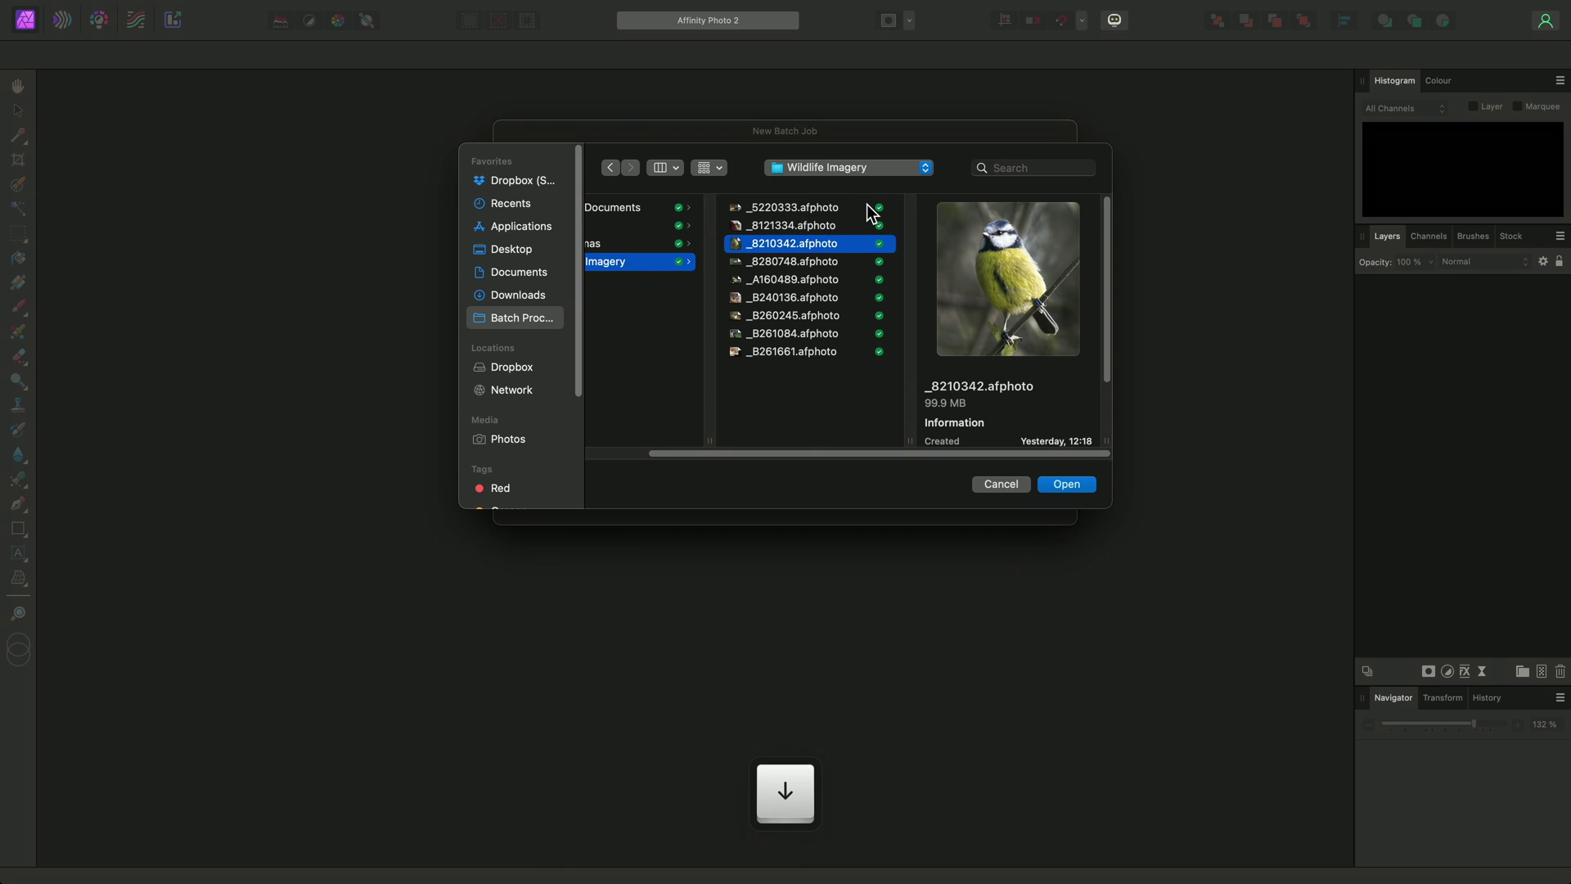
{"action": "key", "text": "Down"}
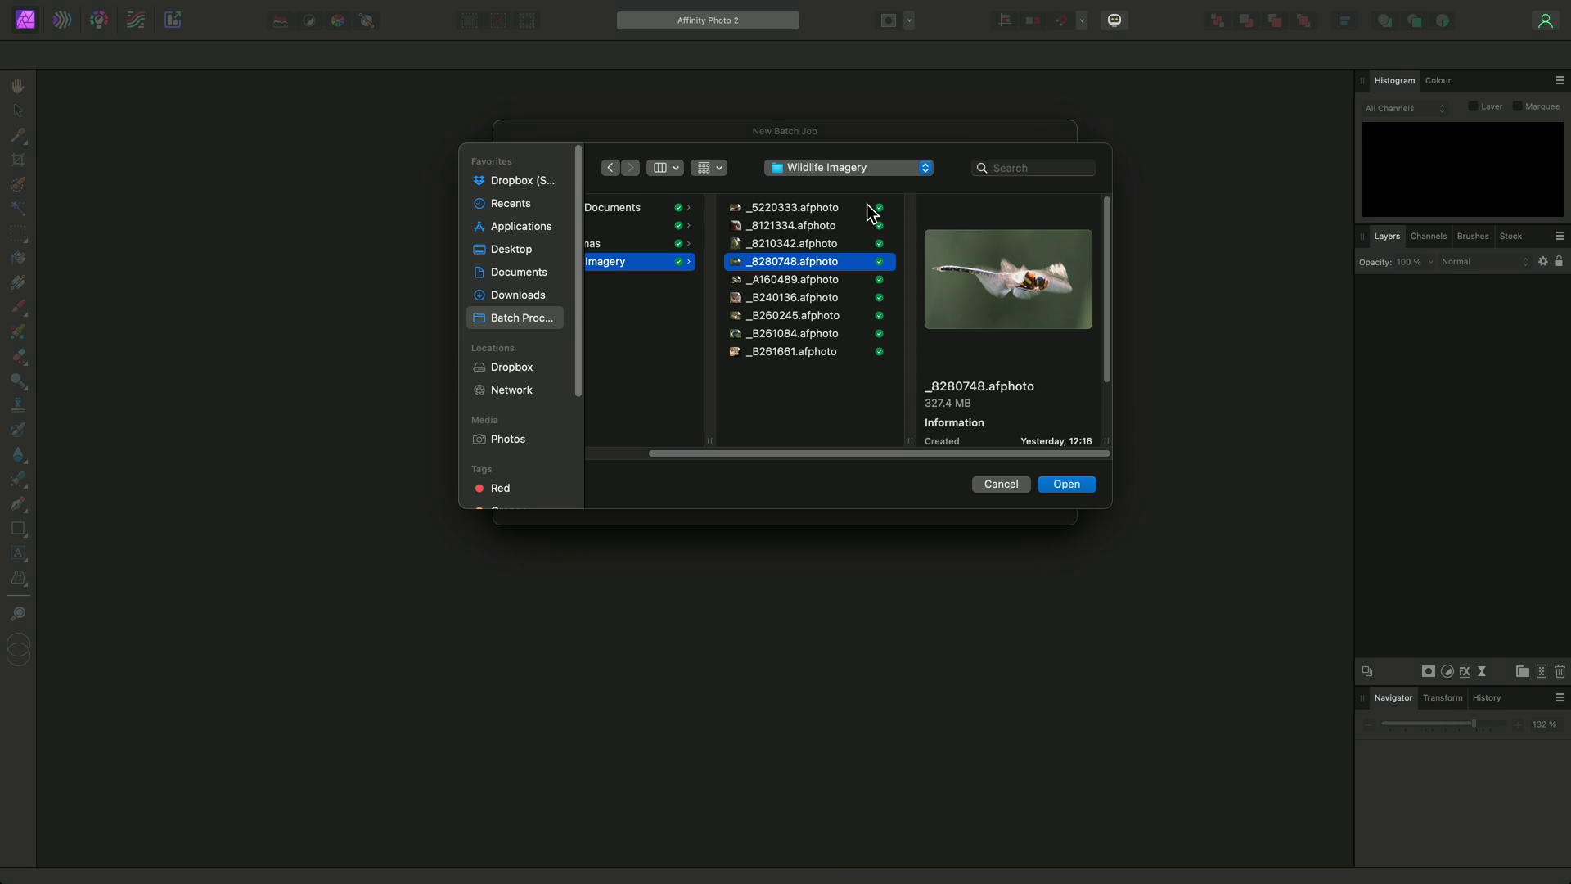
{"action": "key", "text": "Down"}
{"action": "key", "text": "Down"}
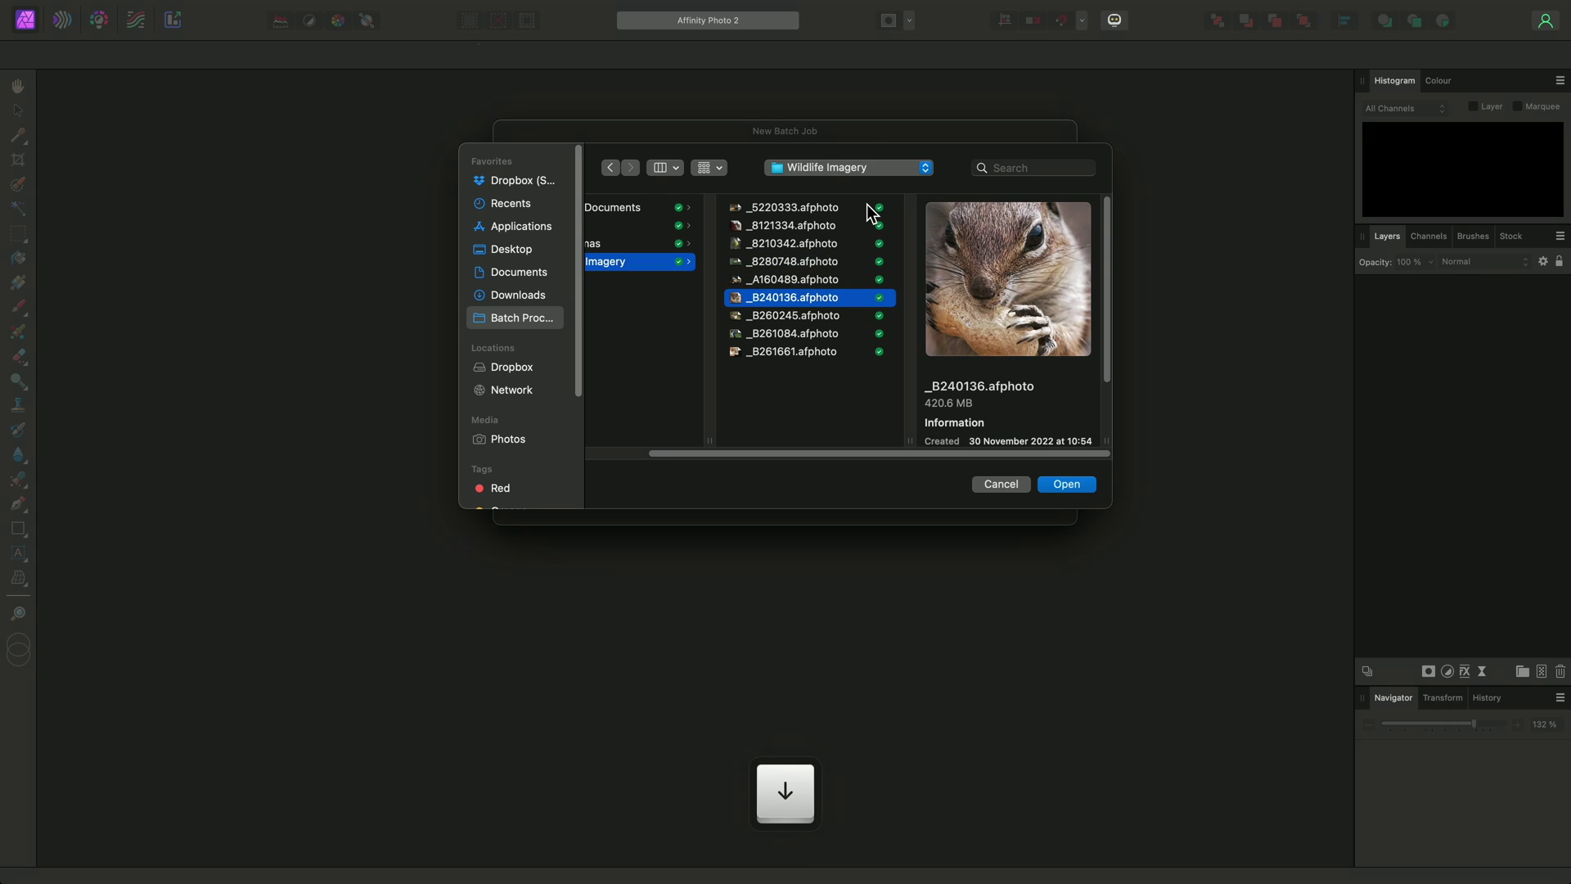
{"action": "key", "text": "Down"}
{"action": "key", "text": "Down"}
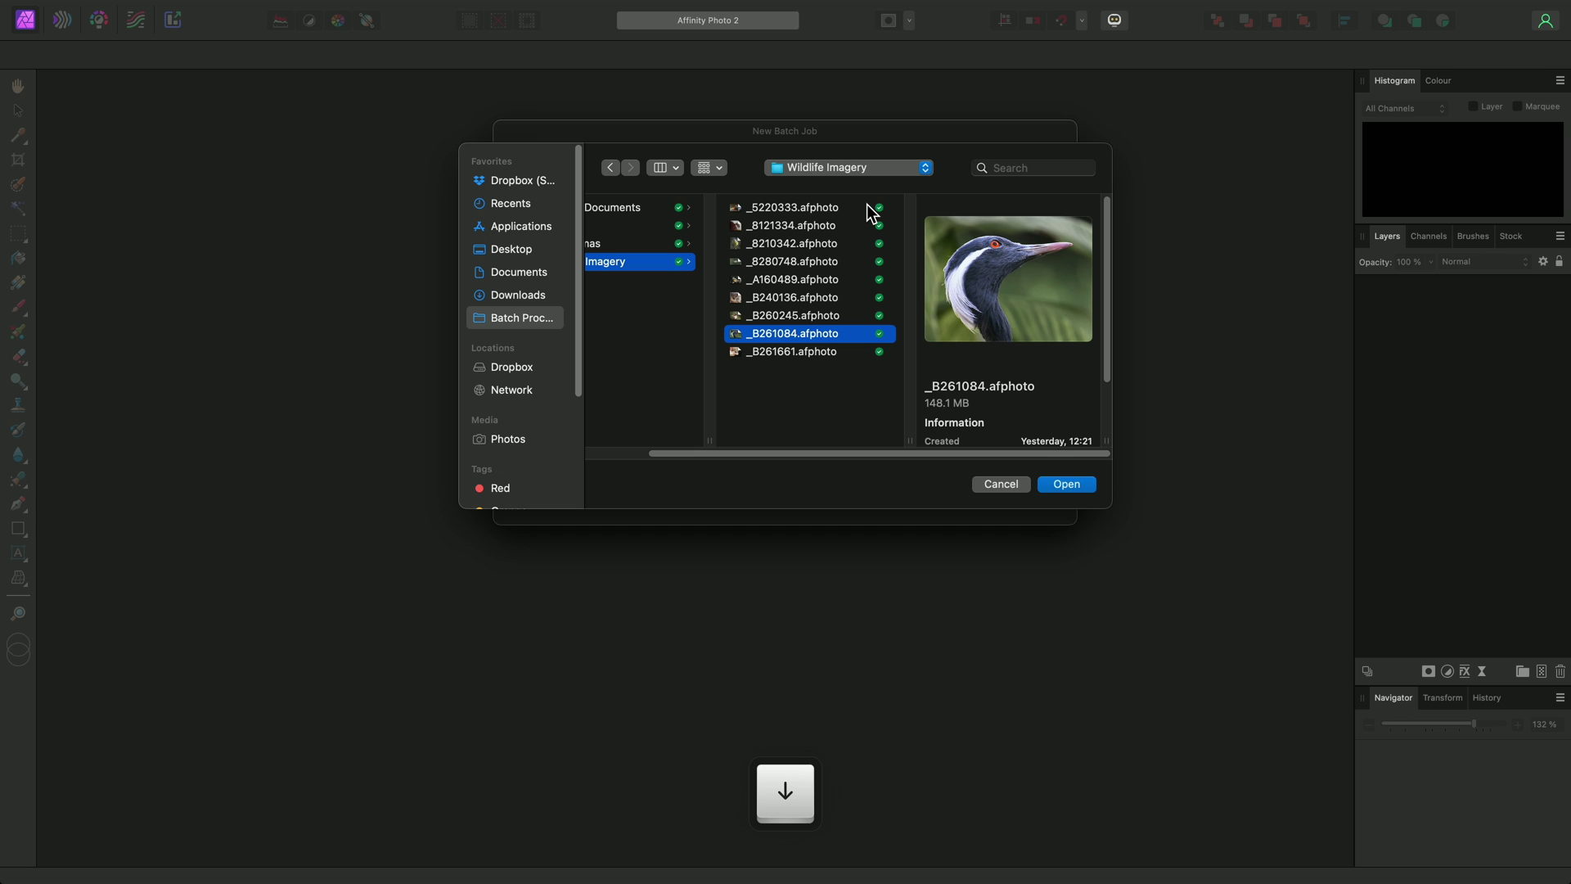
{"action": "key", "text": "Down"}
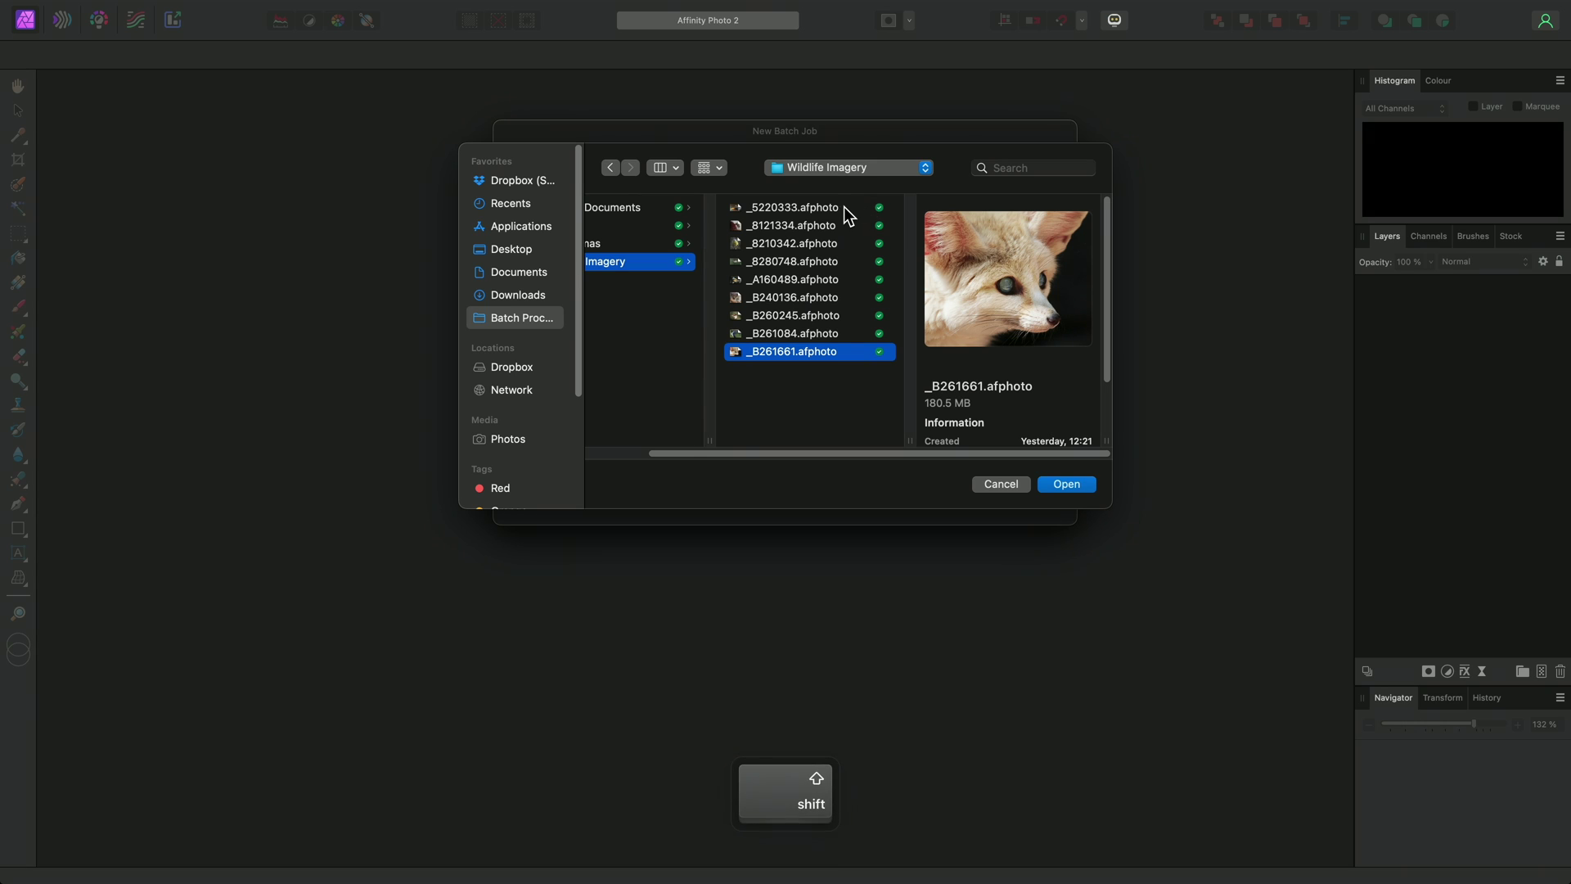
{"action": "left_click", "coordinate": [842, 208], "text": "shift"}
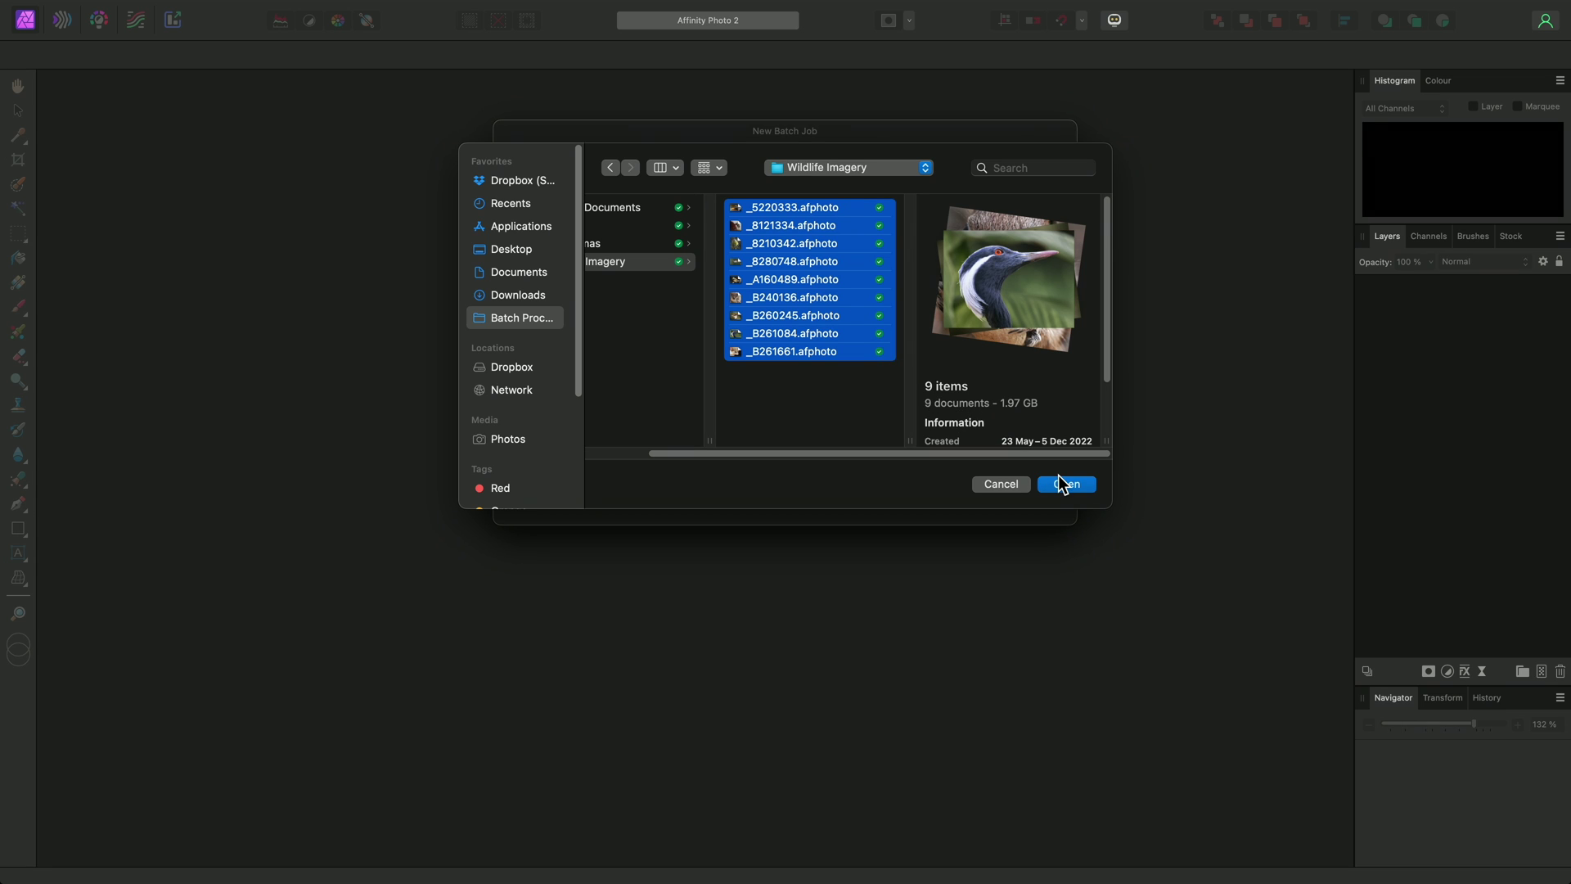
{"action": "key", "text": "Return"}
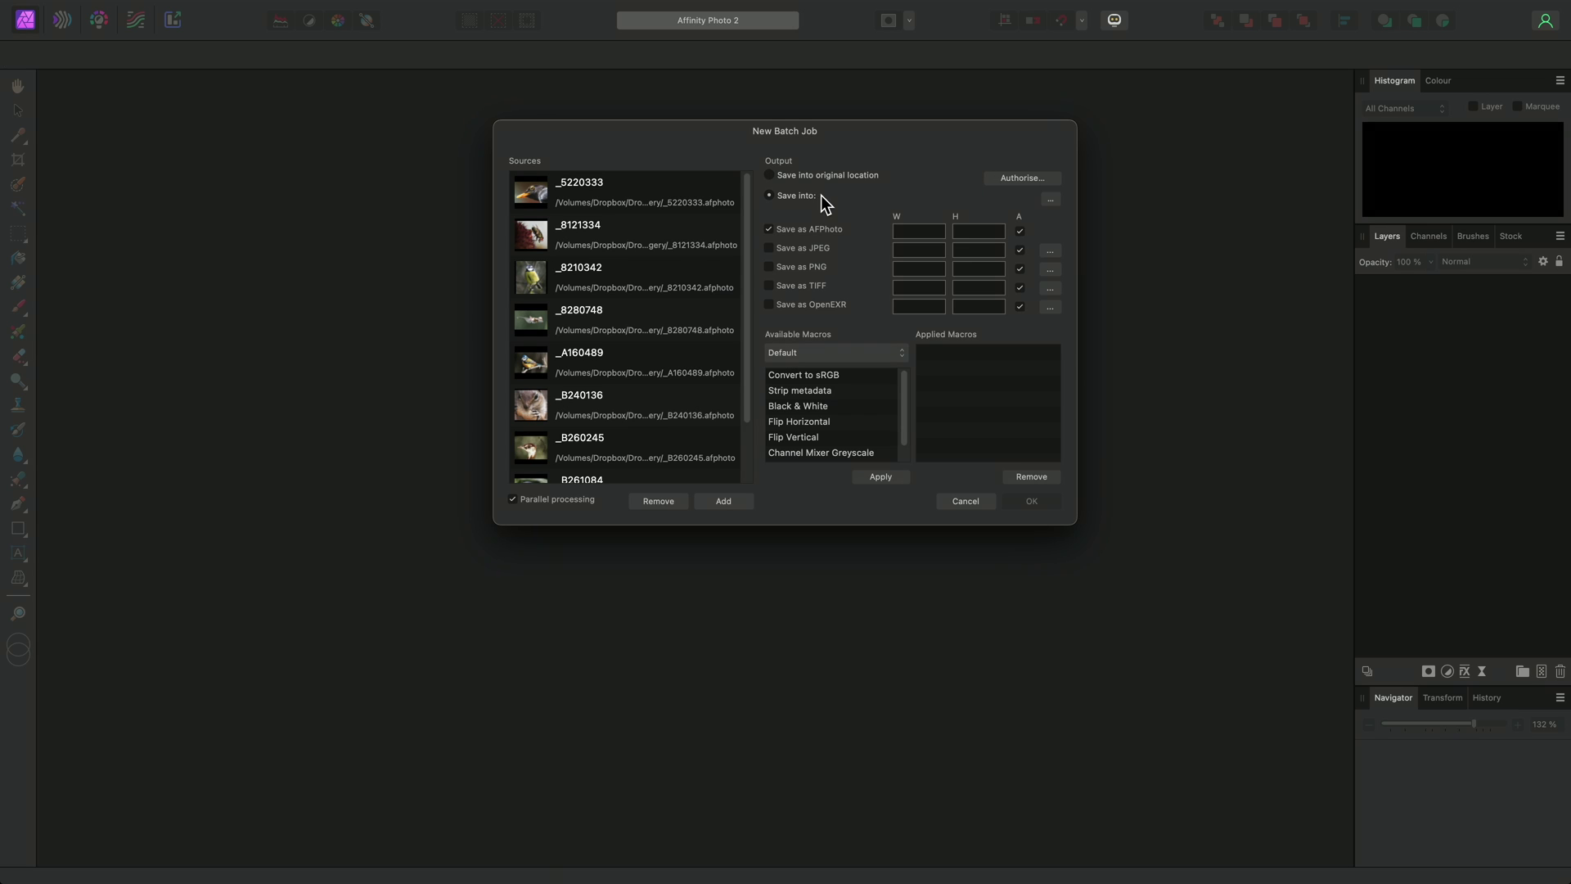
Step: Save the batch output into a new 'Wildlife Exported' folder created in Documents
{"action": "left_click", "coordinate": [1051, 200]}
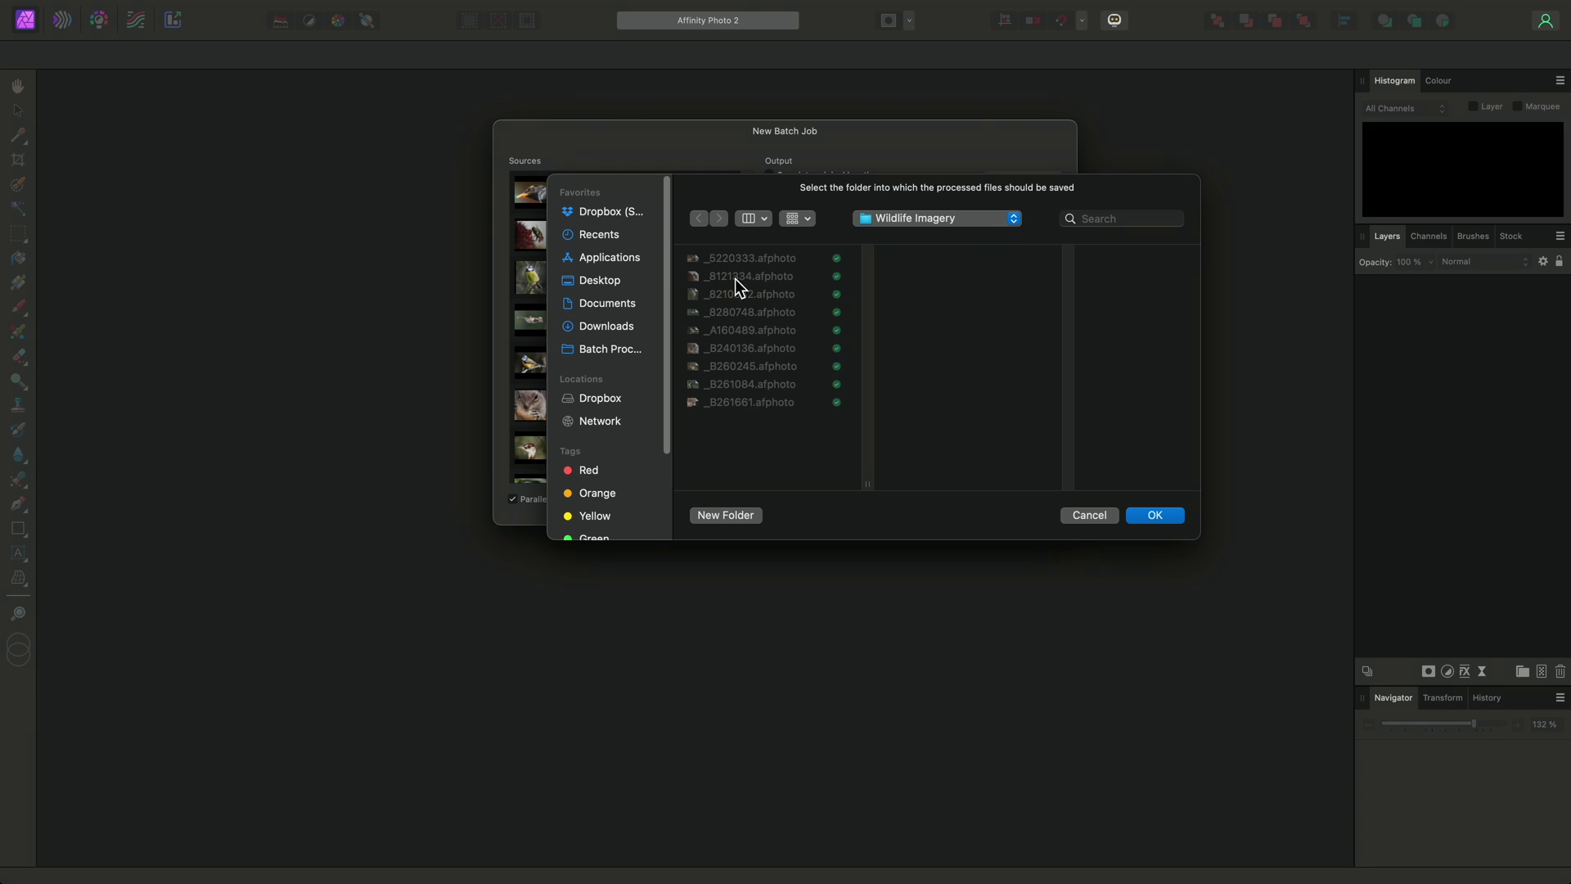
{"action": "left_click", "coordinate": [632, 310]}
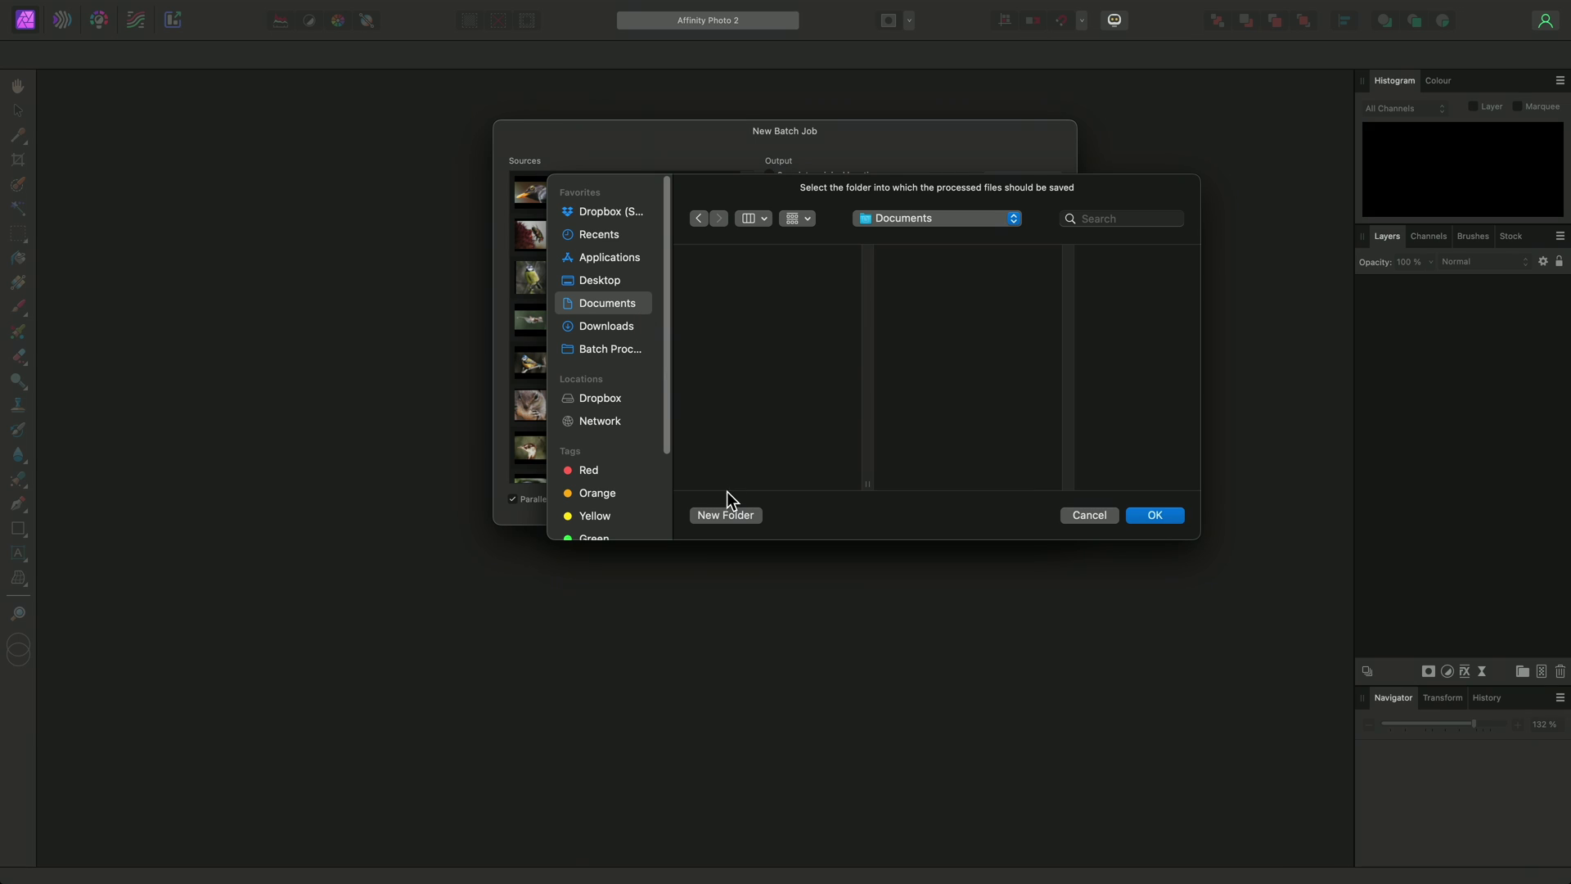
{"action": "left_click", "coordinate": [735, 518]}
{"action": "type", "text": "Wildlif"}
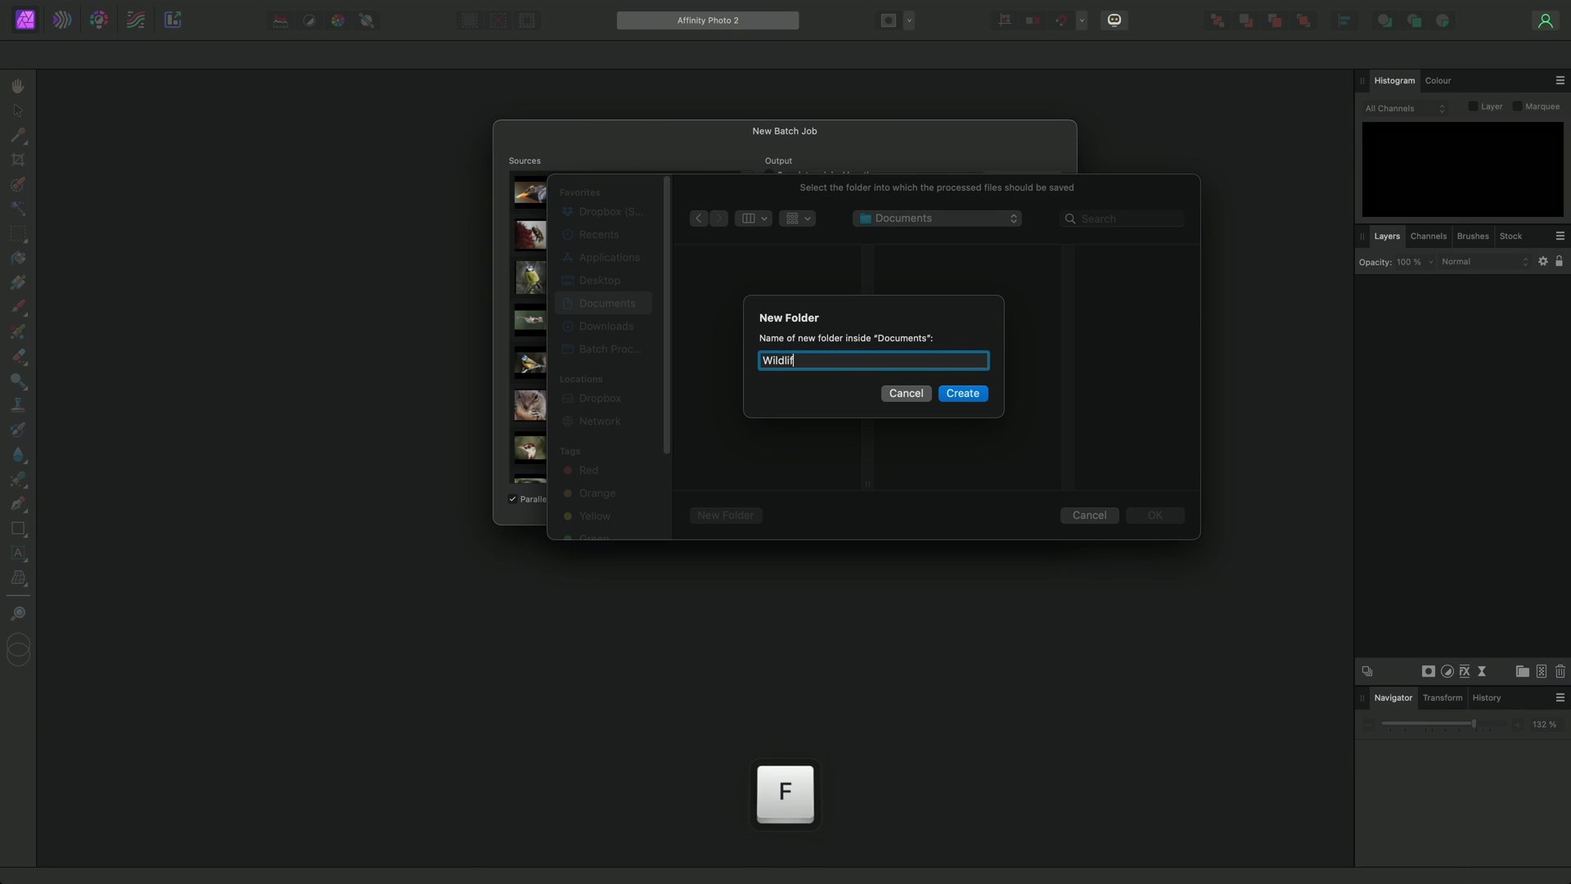
{"action": "type", "text": "e Exported"}
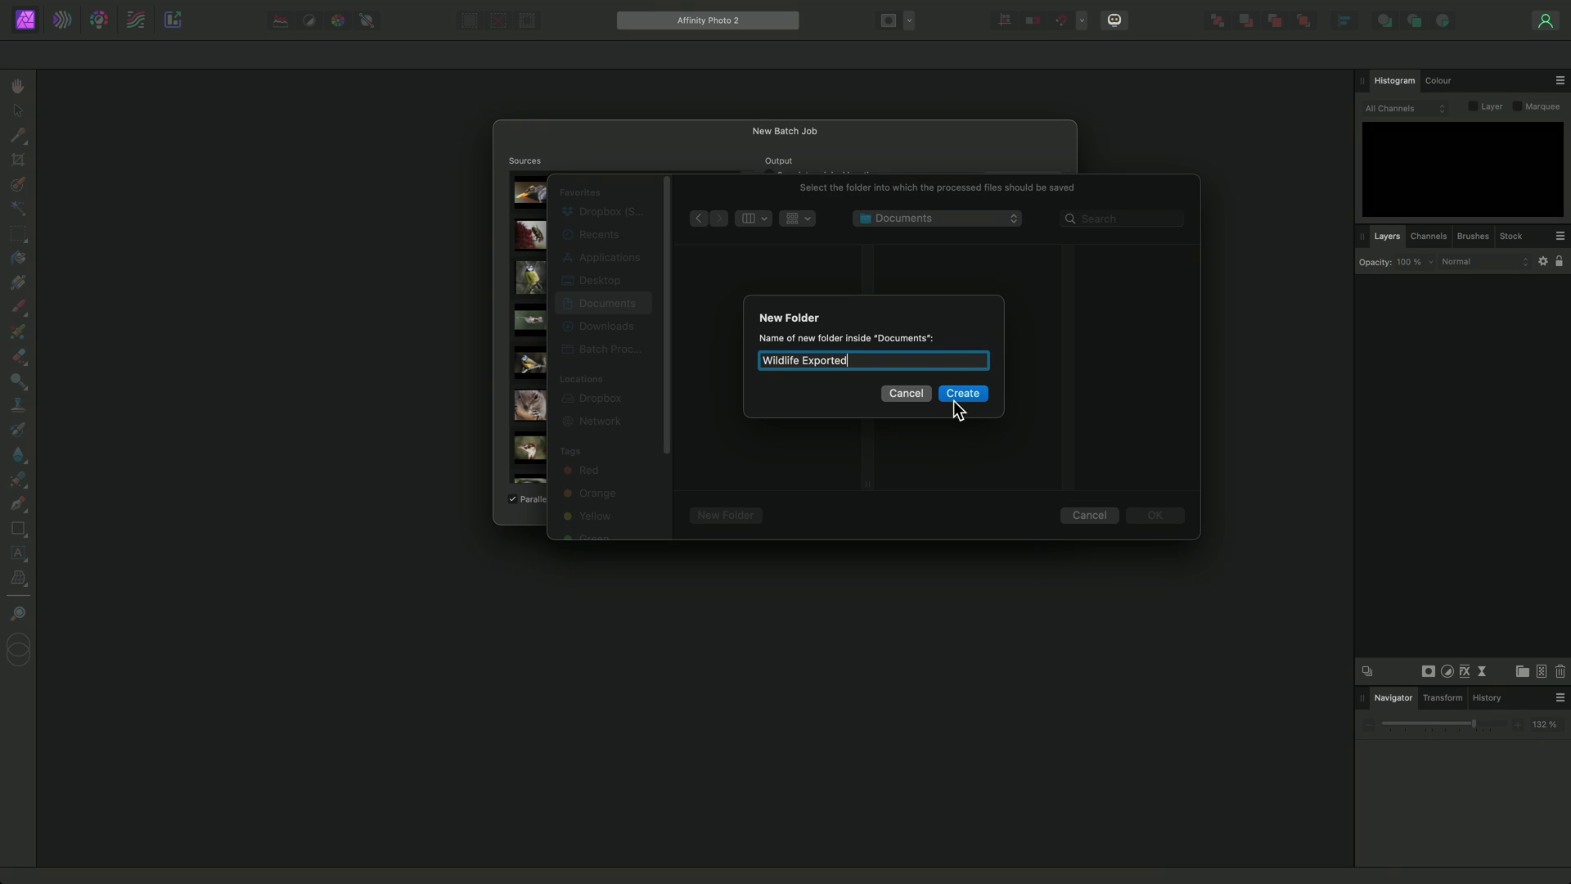
{"action": "left_click", "coordinate": [958, 397]}
{"action": "left_click", "coordinate": [1138, 513]}
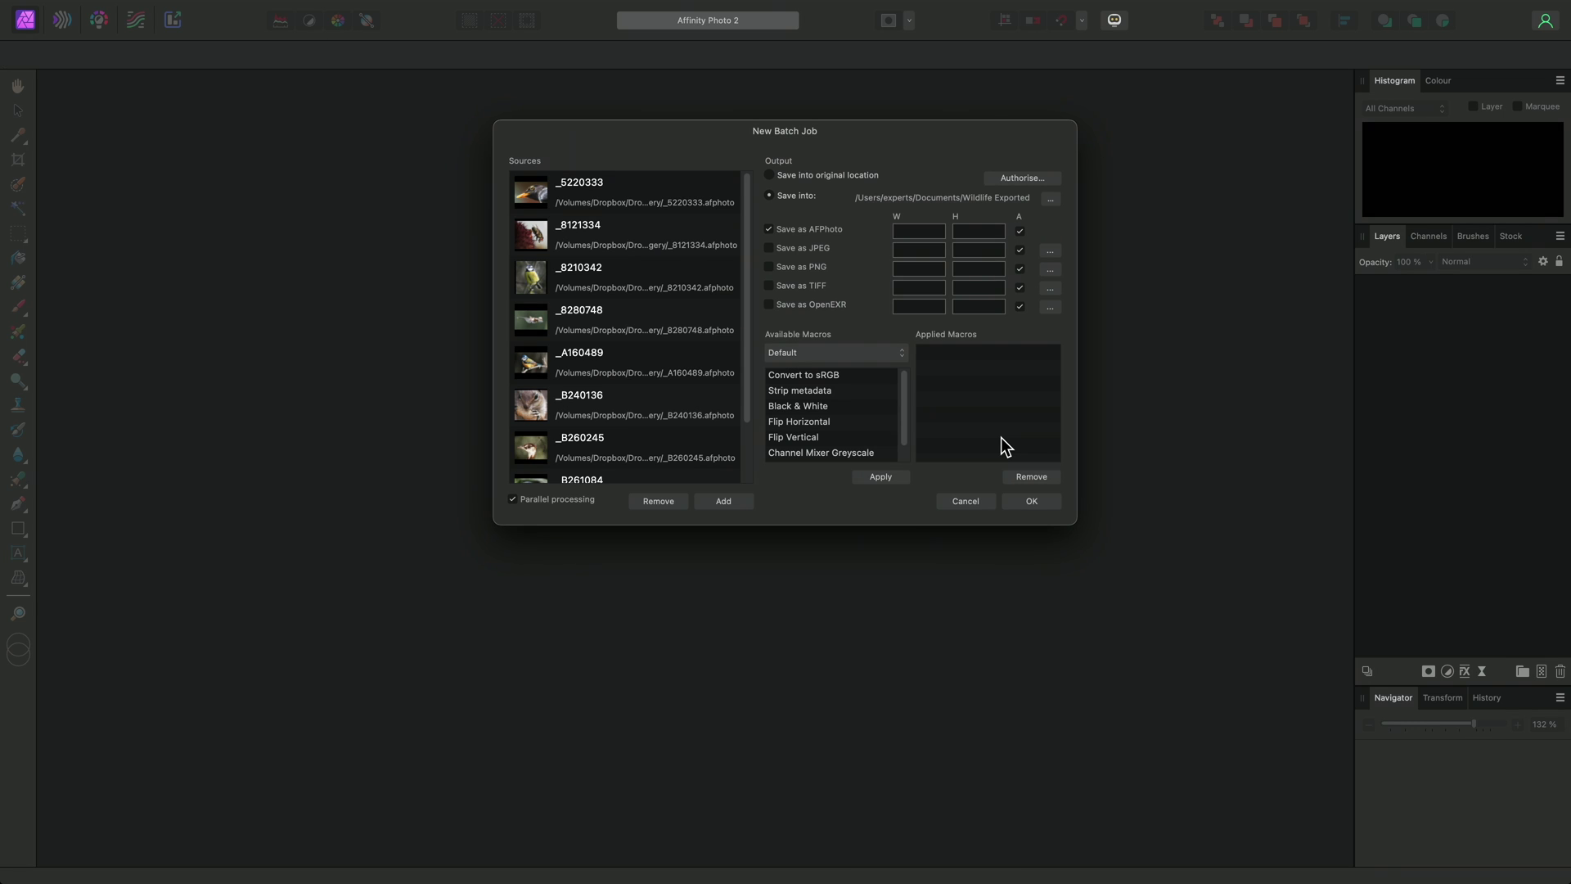
Step: Switch the batch output to JPEG only, with a JPEG width of 4000
{"action": "left_click", "coordinate": [818, 248]}
{"action": "left_click", "coordinate": [839, 287]}
{"action": "left_click", "coordinate": [816, 285]}
{"action": "left_click", "coordinate": [930, 252]}
{"action": "type", "text": "4000"}
{"action": "key", "text": "Tab"}
Step: Set JPEG options to Lanczos 3 (non-separable) resampling, sRGB IEC61966-2.1 profile and quality 90
{"action": "left_click", "coordinate": [1051, 253]}
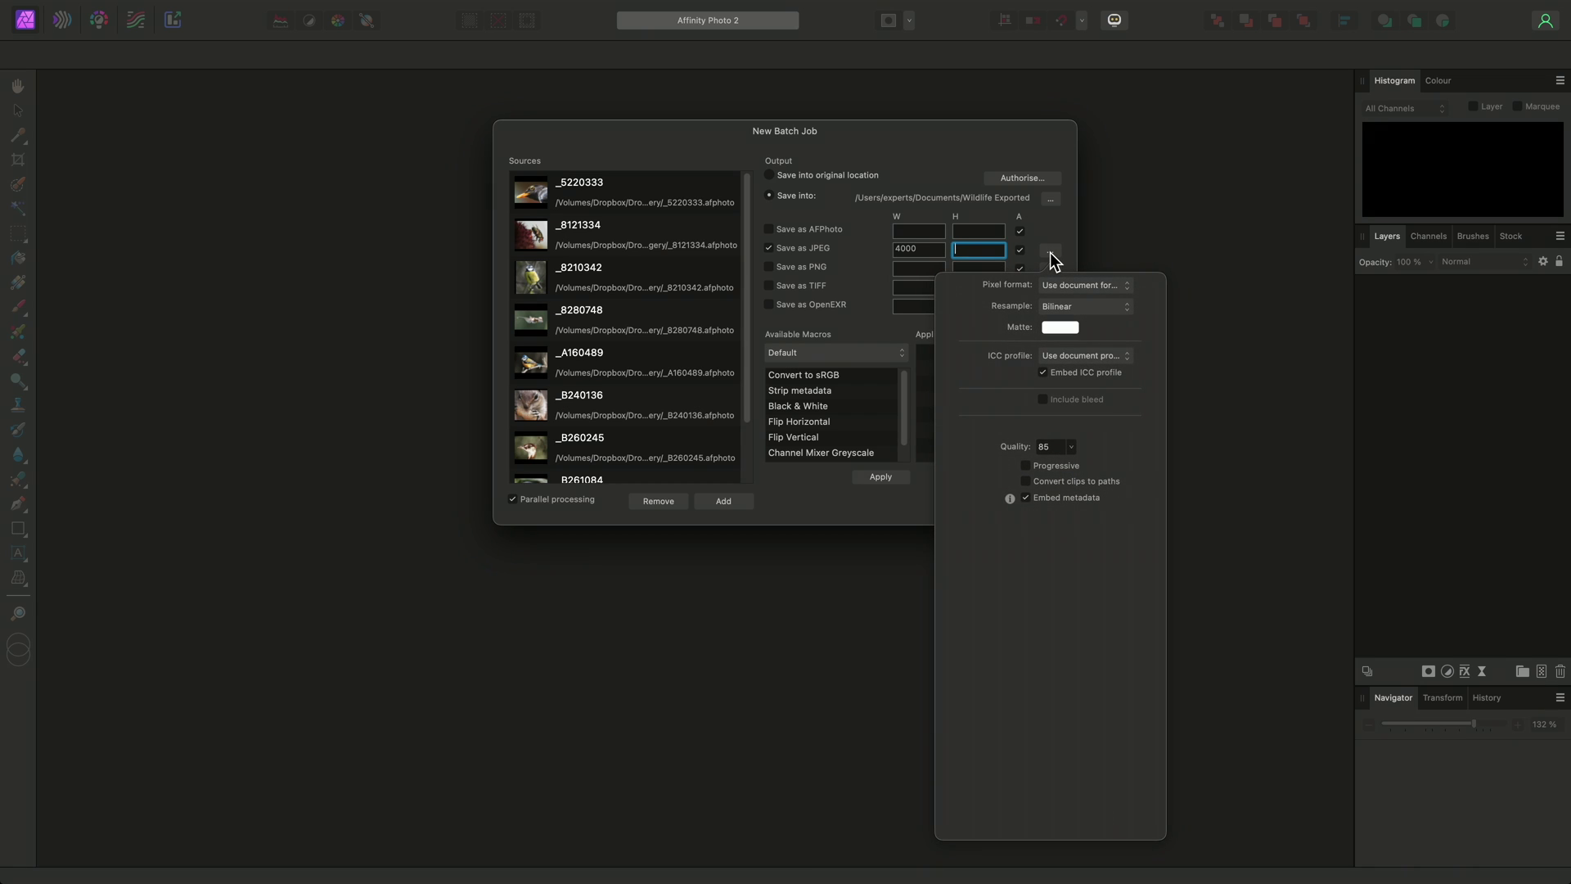
{"action": "left_click", "coordinate": [1084, 305]}
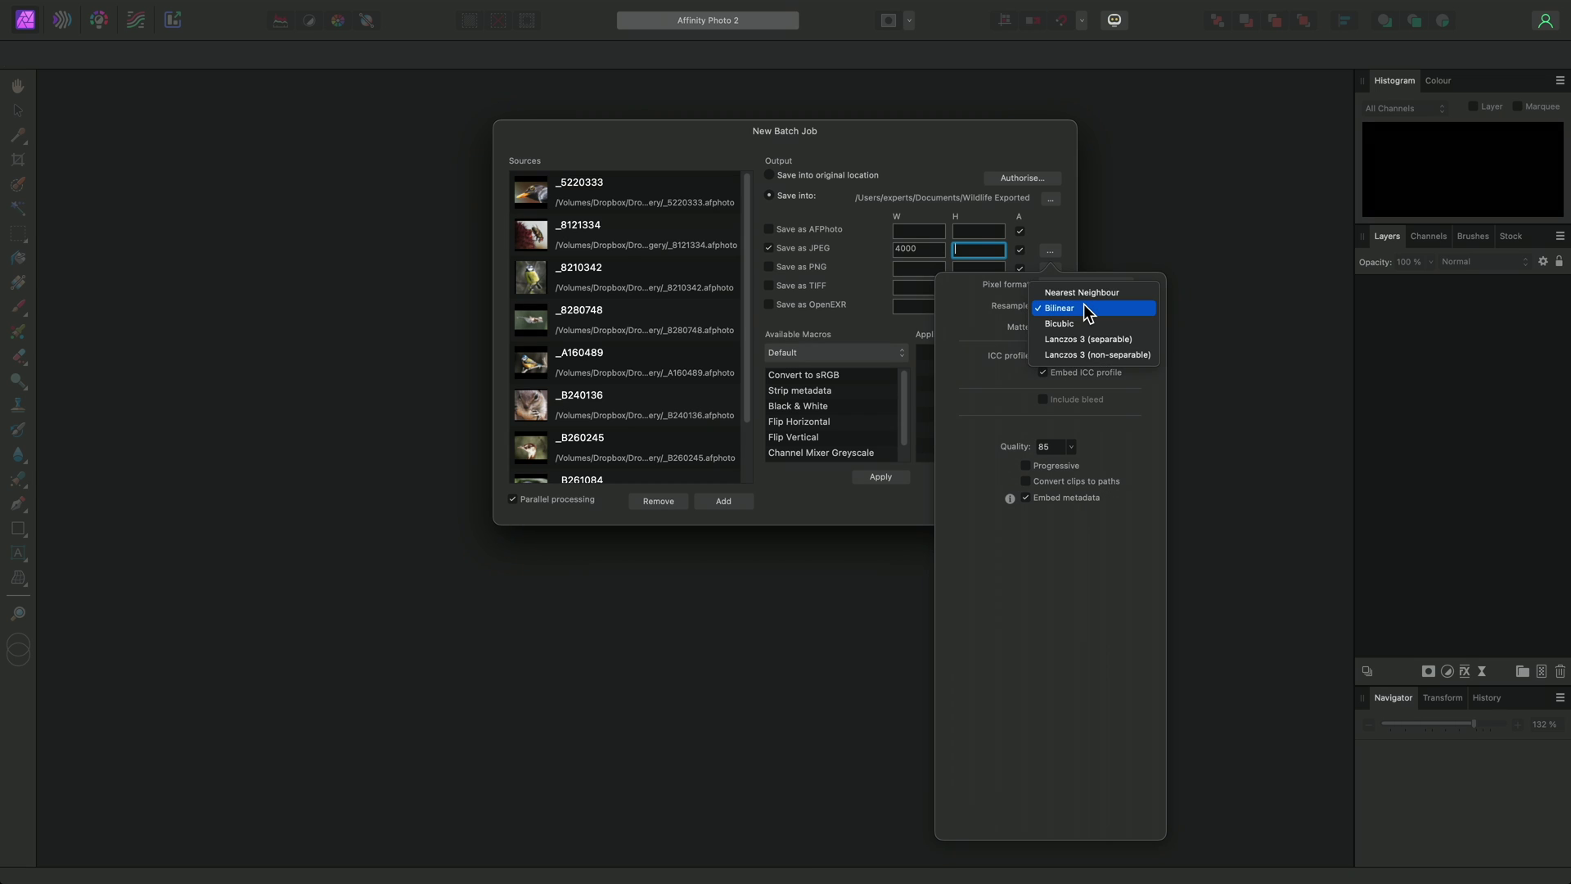
{"action": "left_click", "coordinate": [1095, 355]}
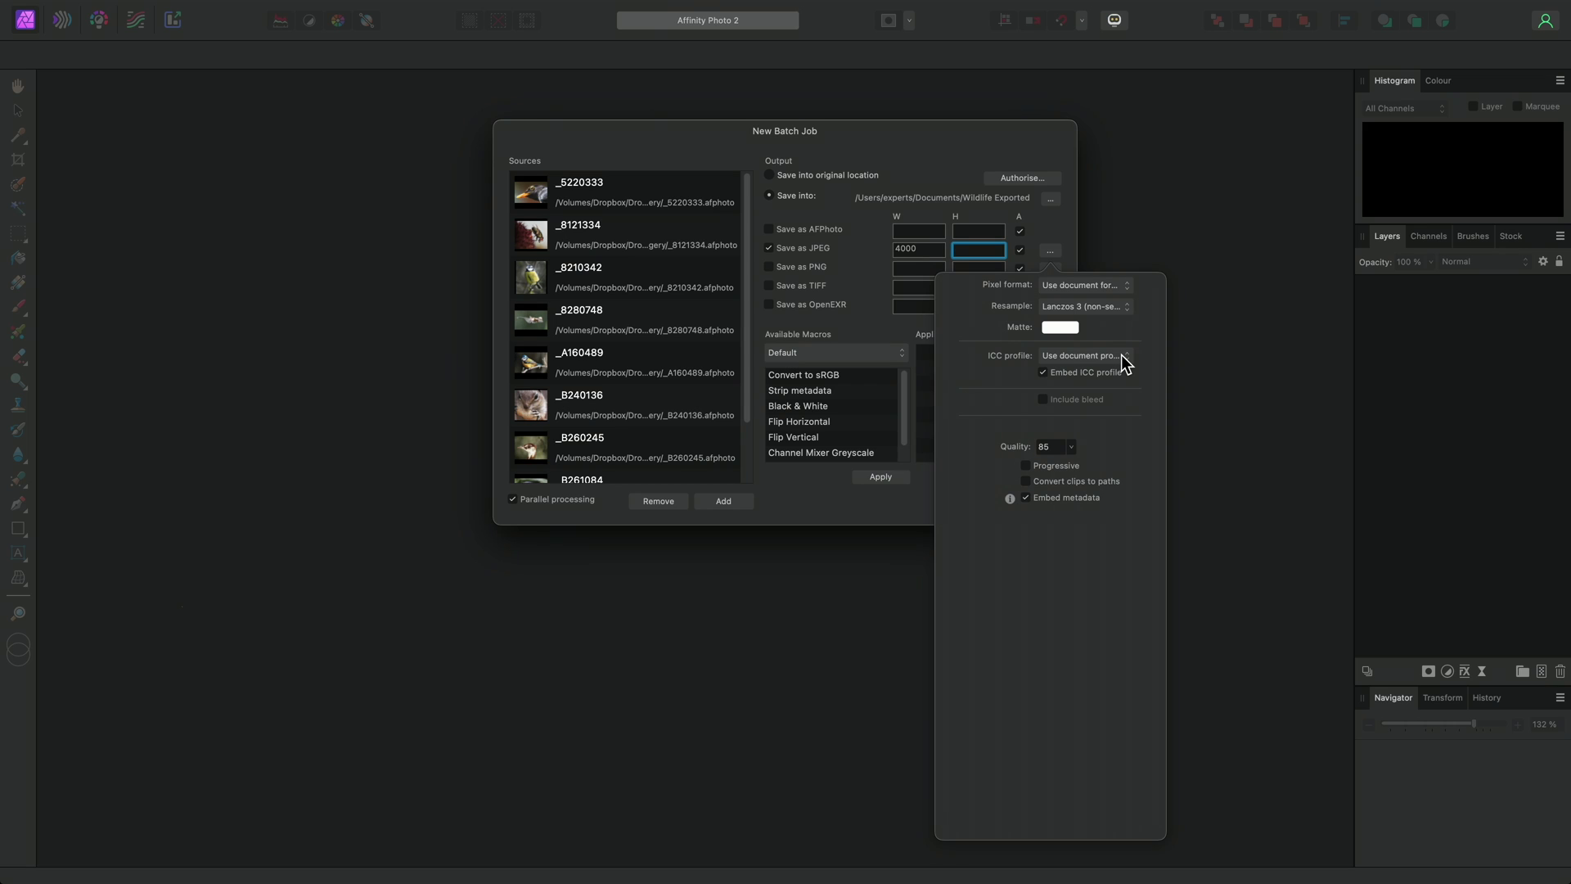
{"action": "left_click", "coordinate": [1124, 357]}
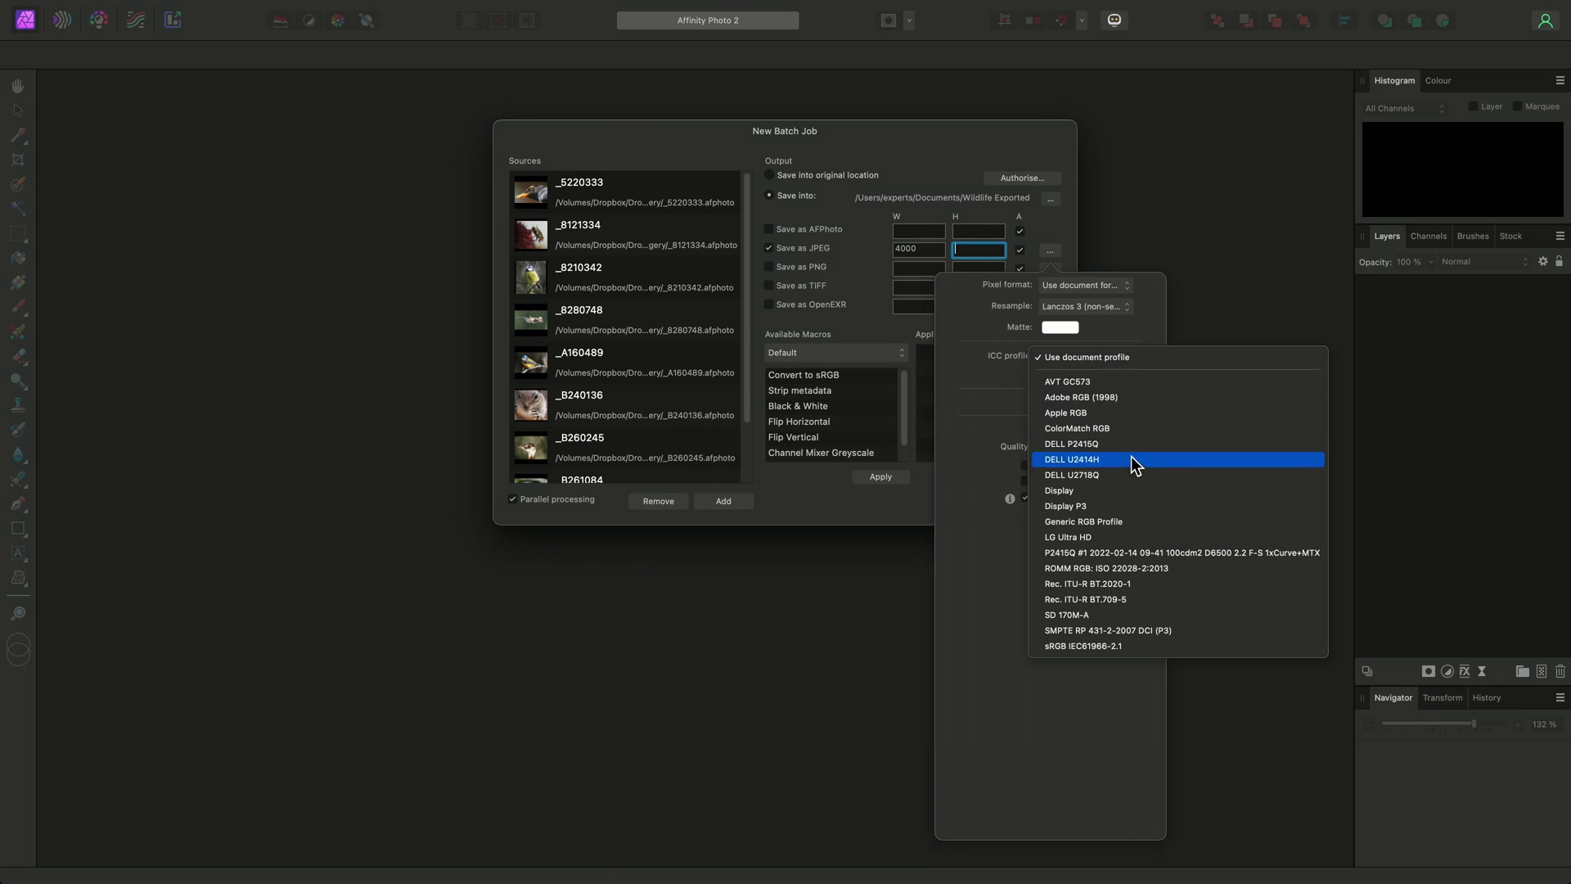
{"action": "left_click", "coordinate": [1132, 646]}
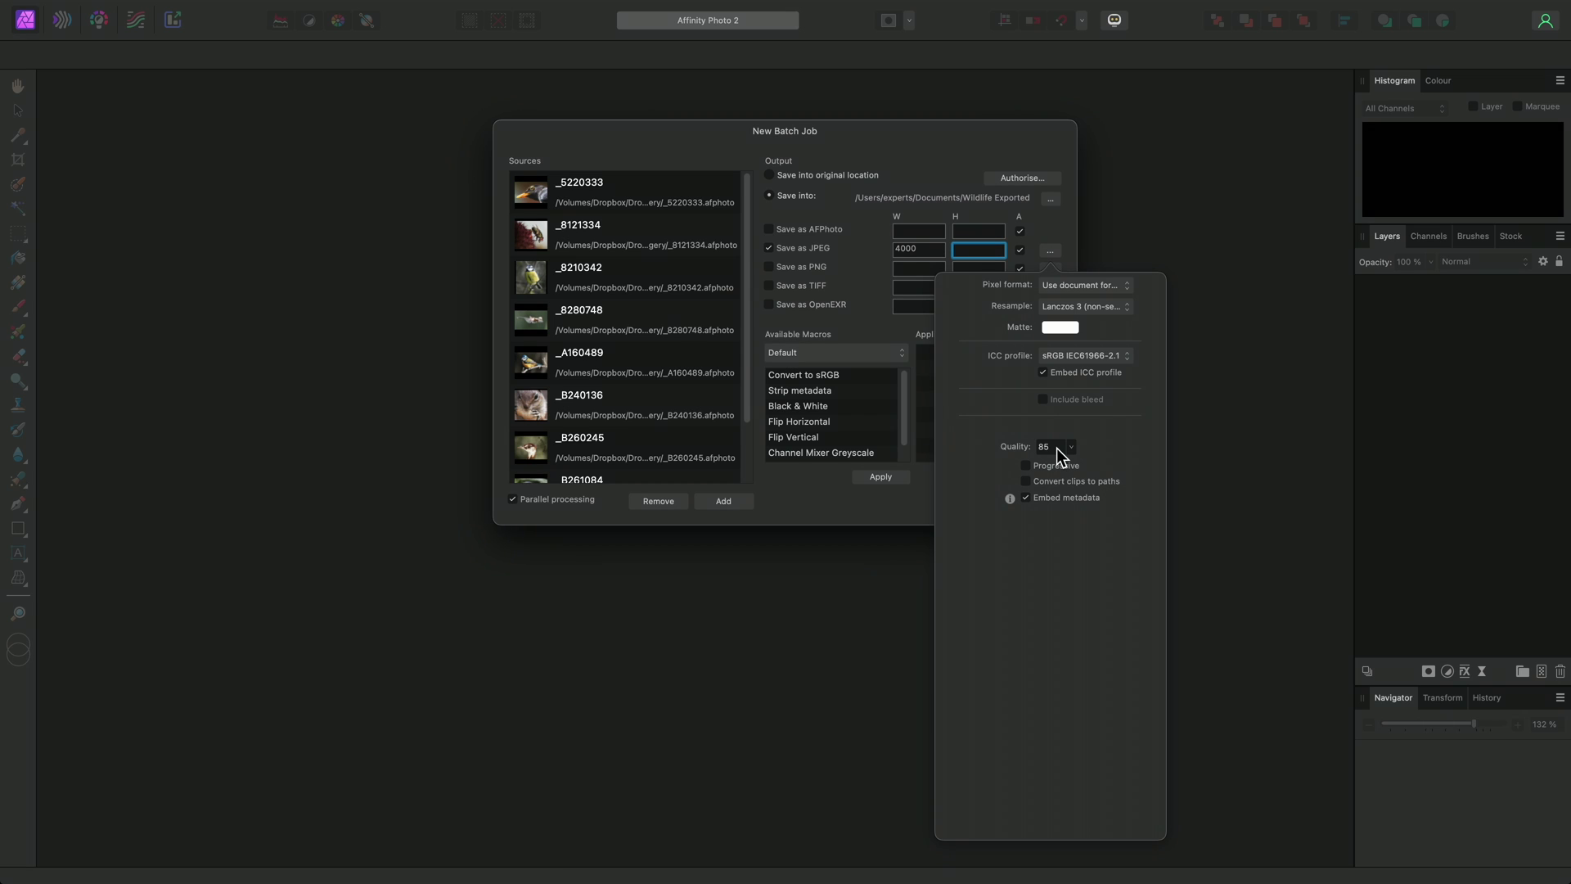
{"action": "double_click", "coordinate": [1038, 448]}
{"action": "type", "text": "90"}
Step: Close the JPEG options and run the batch on the nine wildlife files, then switch to Finder
{"action": "left_click", "coordinate": [871, 331]}
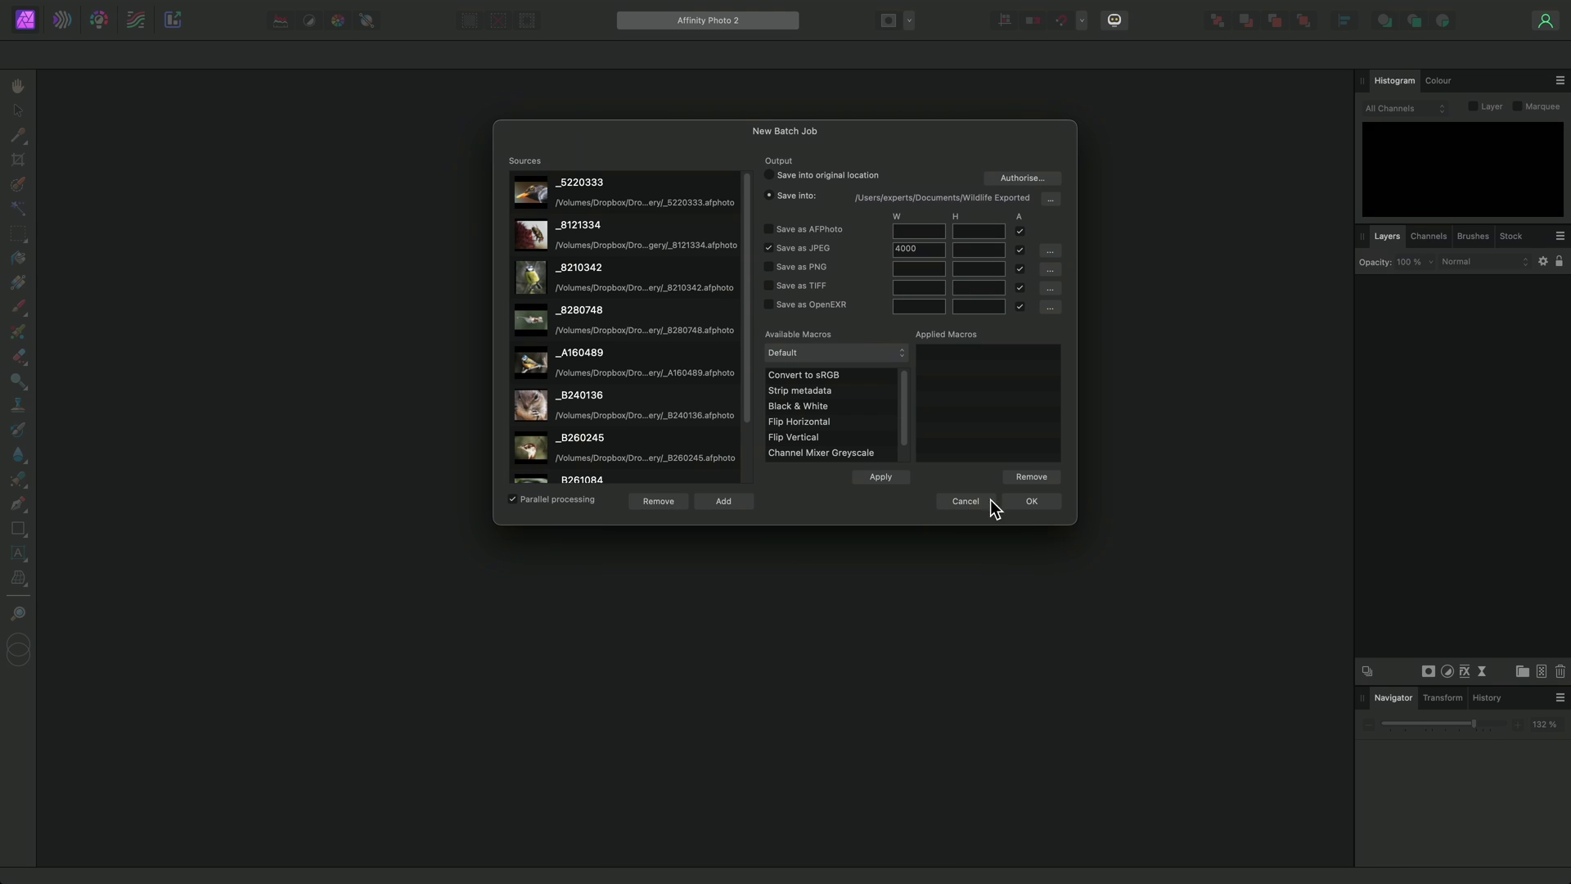
{"action": "left_click", "coordinate": [1018, 499]}
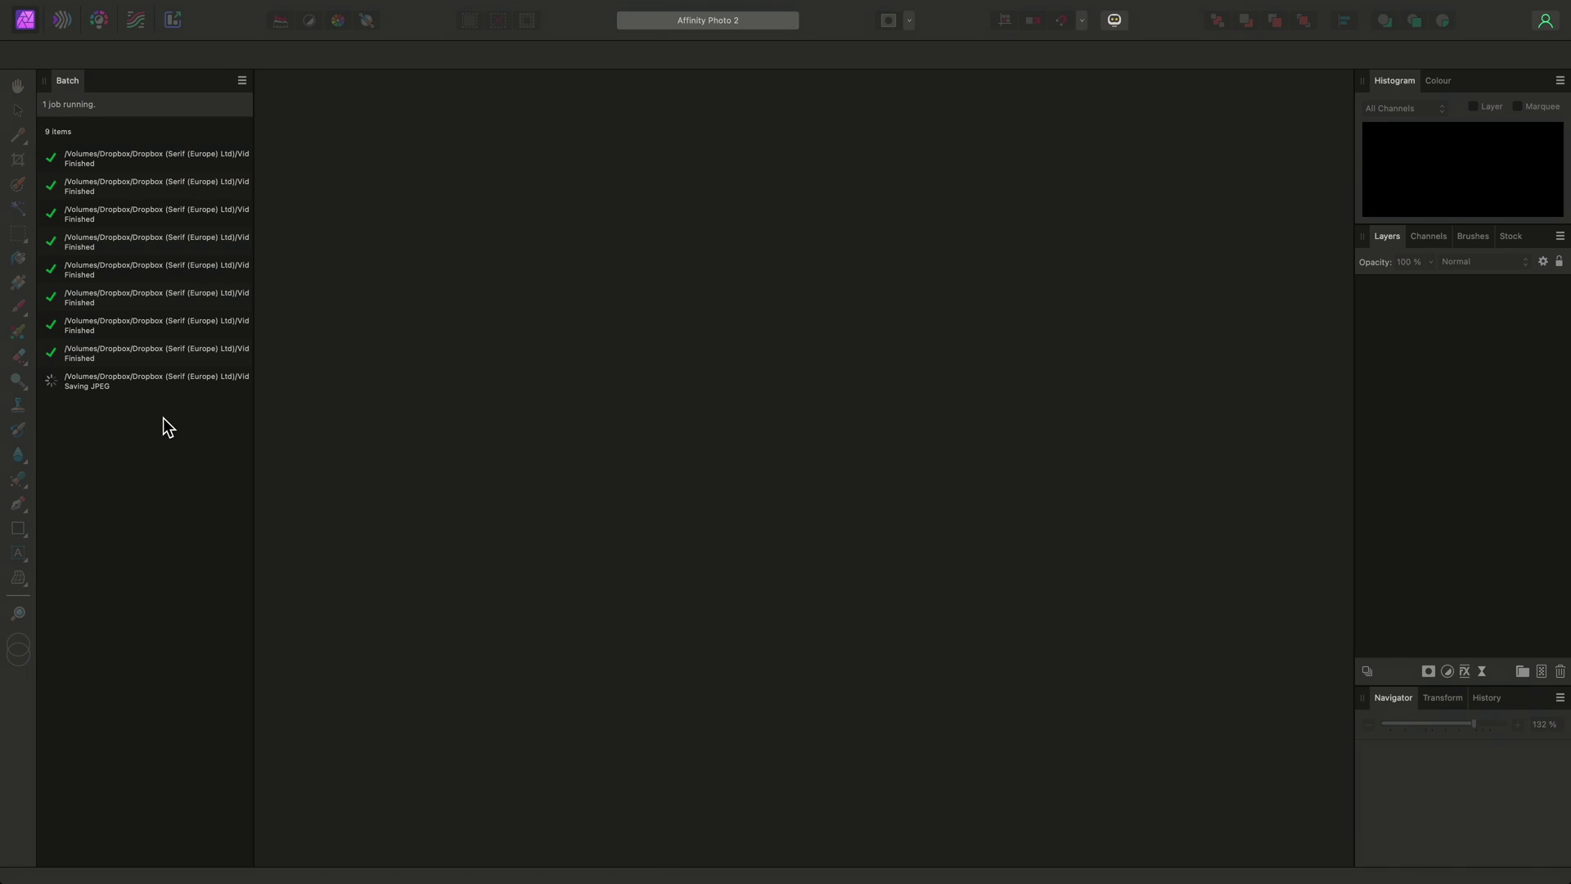
{"action": "key", "text": "super+Tab"}
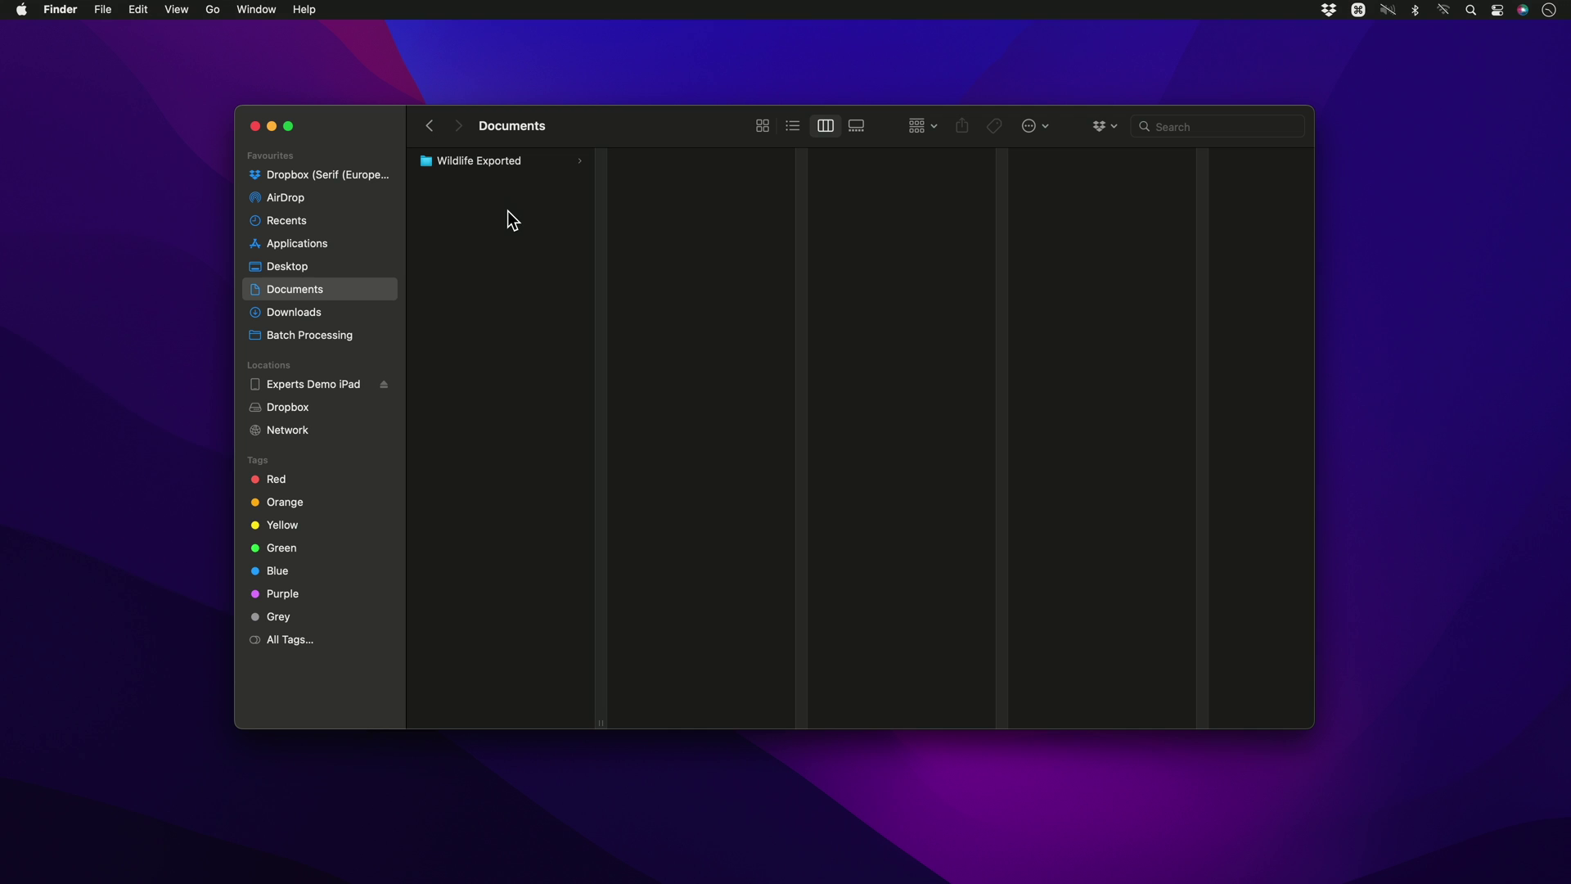
Step: Preview the exported JPEGs in the Wildlife Exported folder, then return to Affinity Photo
{"action": "left_click", "coordinate": [522, 160]}
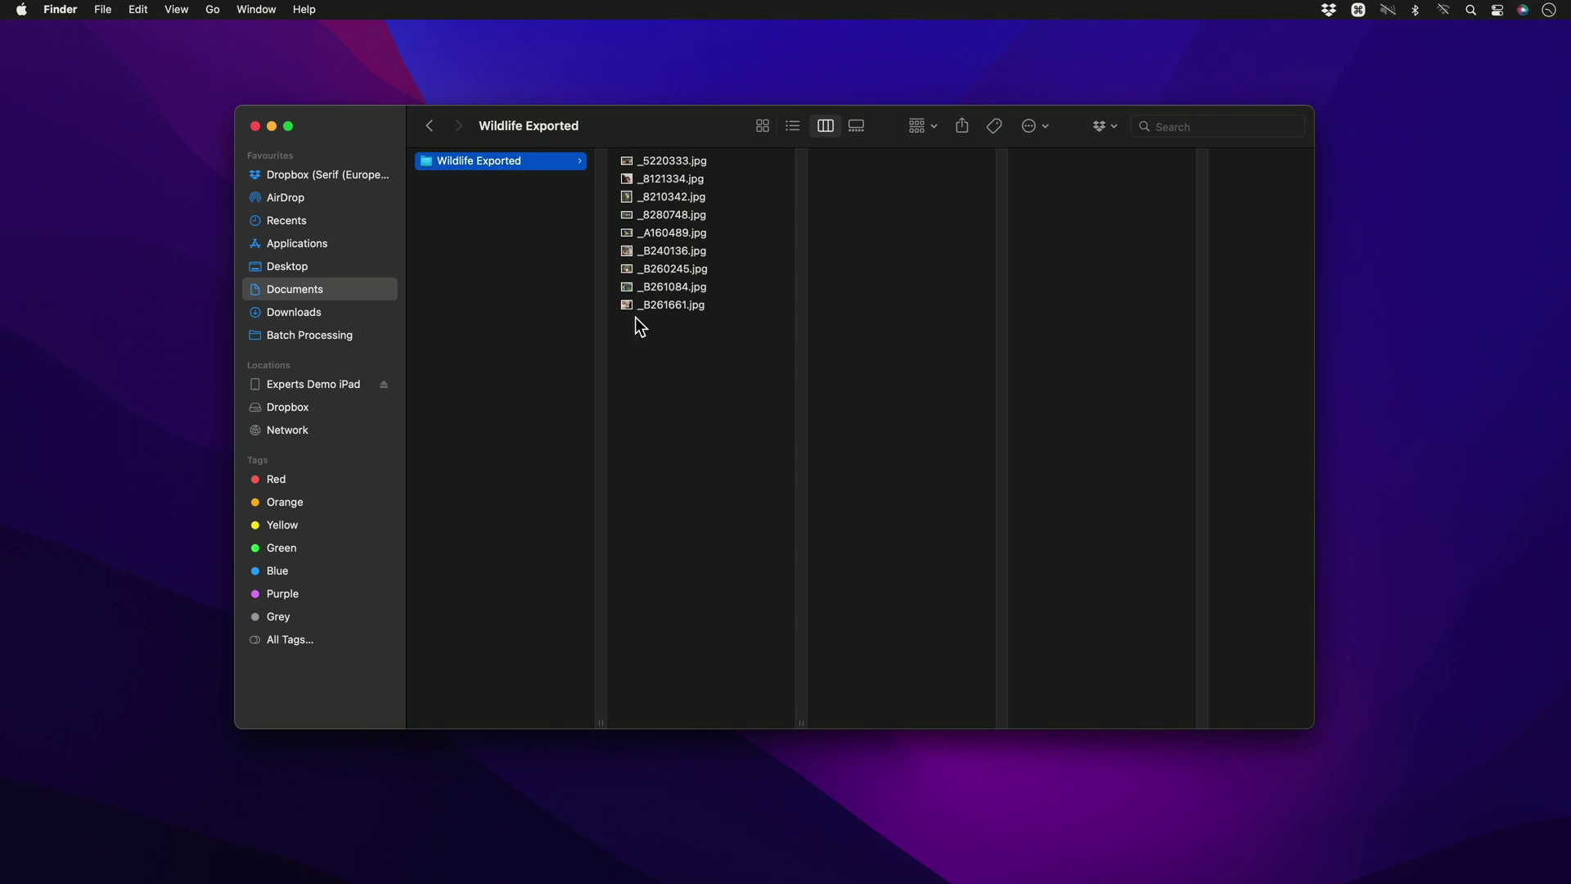
{"action": "left_click", "coordinate": [685, 161]}
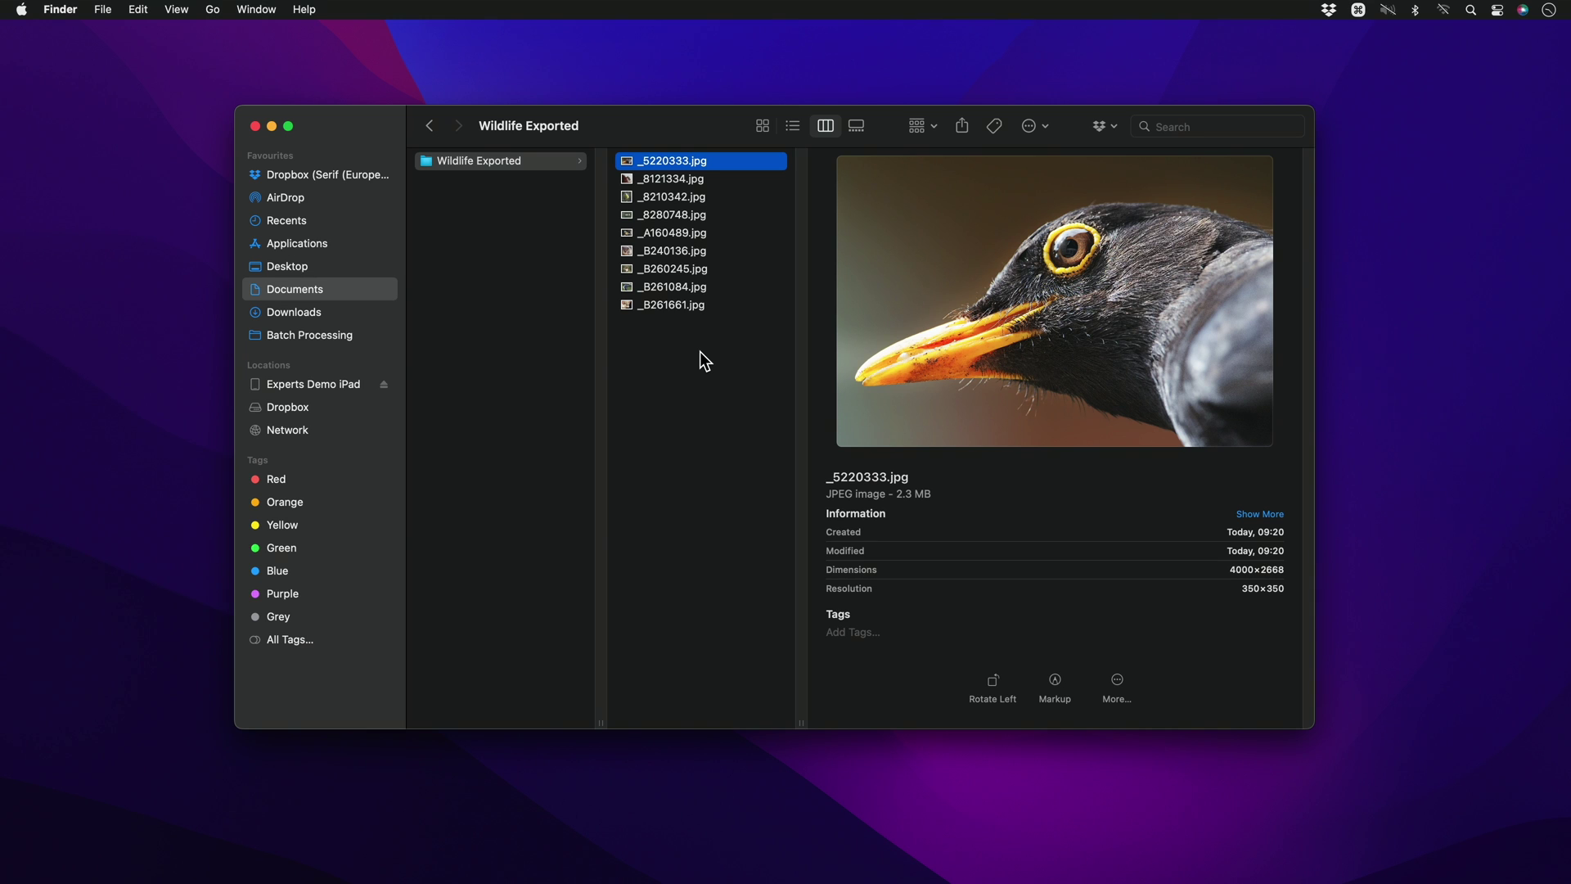
{"action": "key", "text": "Down"}
{"action": "key", "text": "Down"}
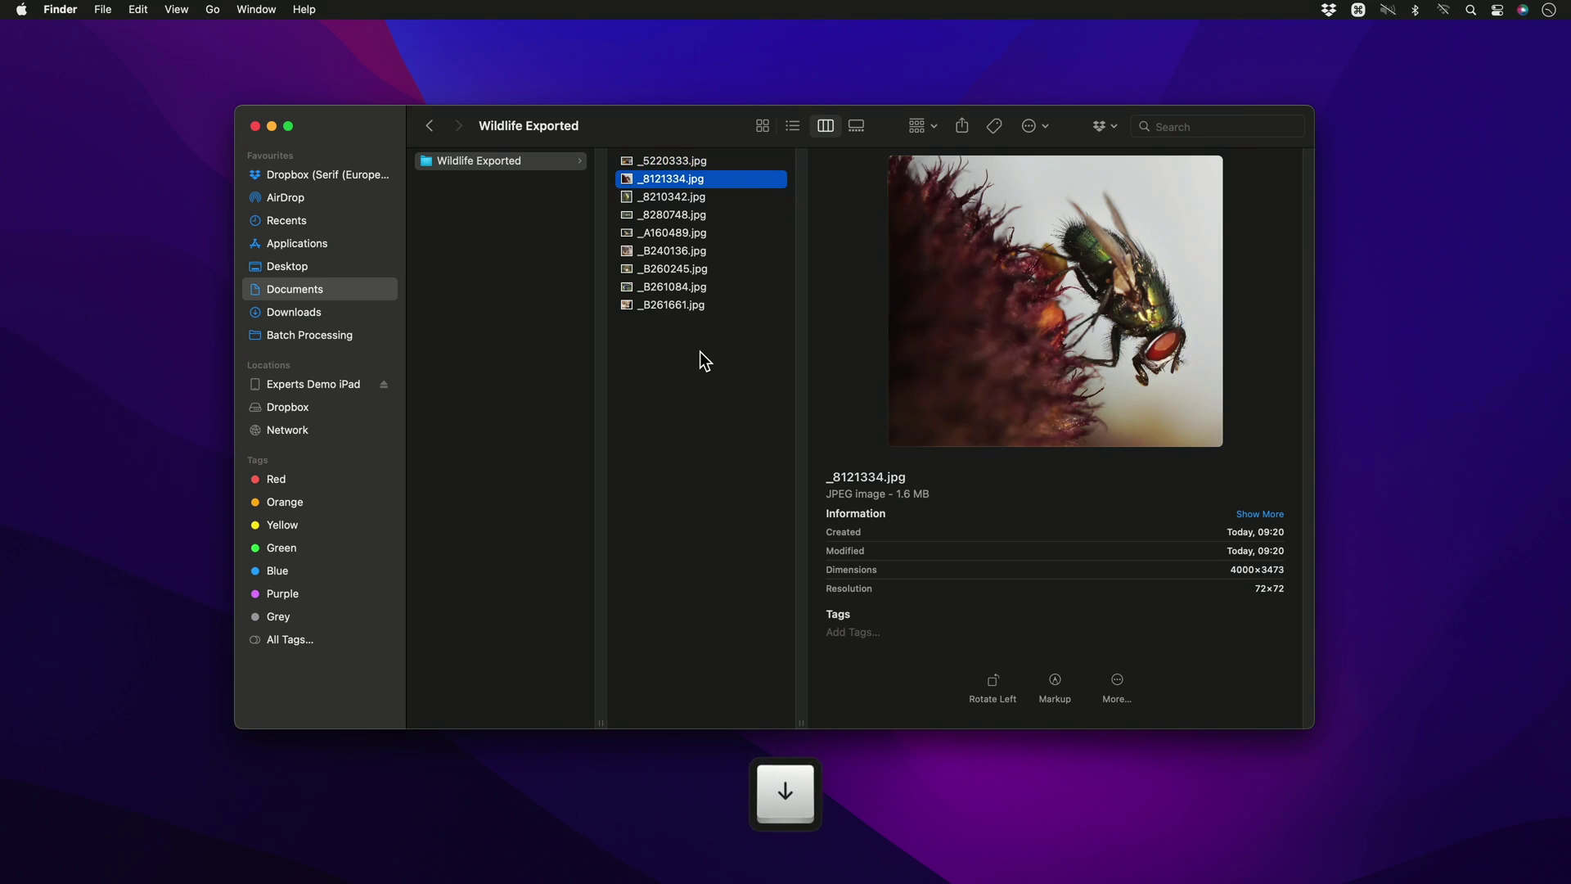
{"action": "key", "text": "Down"}
{"action": "key", "text": "Down"}
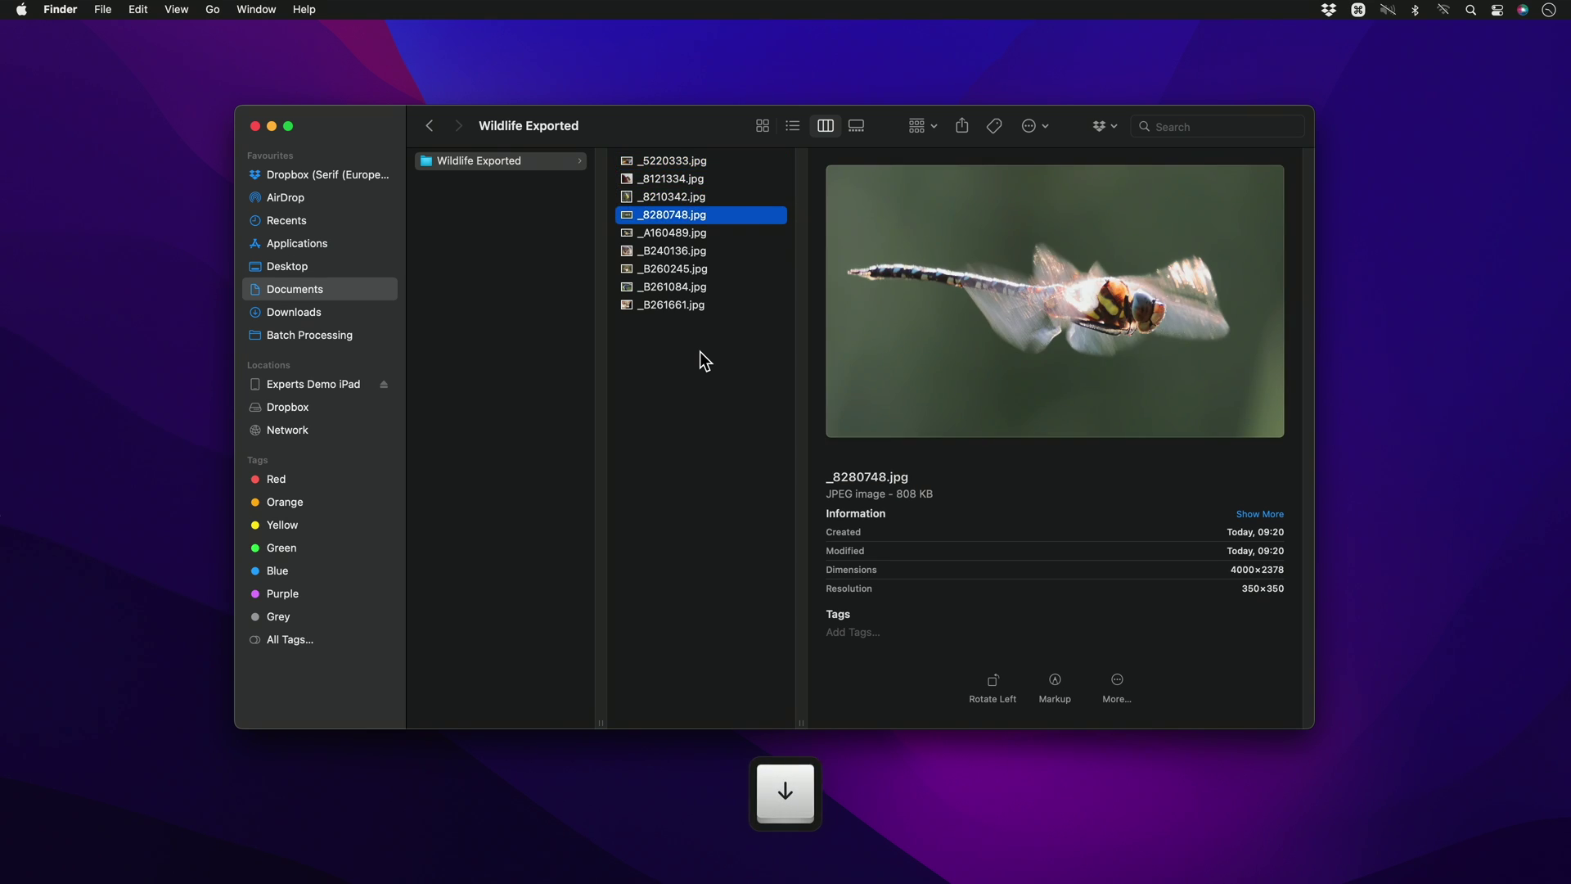
{"action": "key", "text": "super+Tab"}
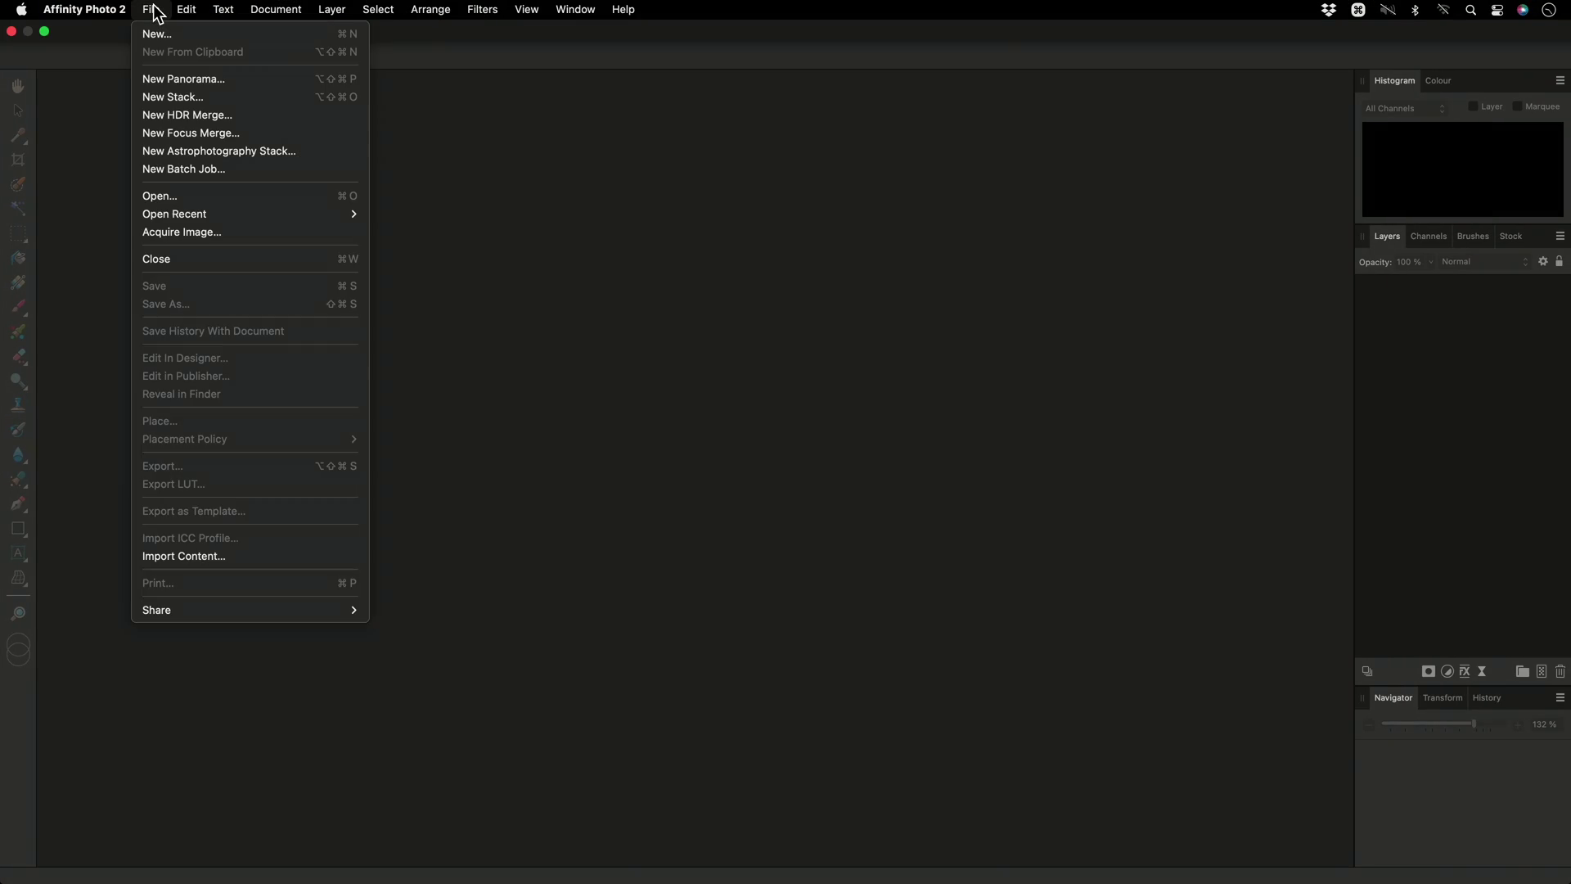
Step: Start a new batch job and add all five files from Batch Processing > Panoramas
{"action": "left_click", "coordinate": [248, 170]}
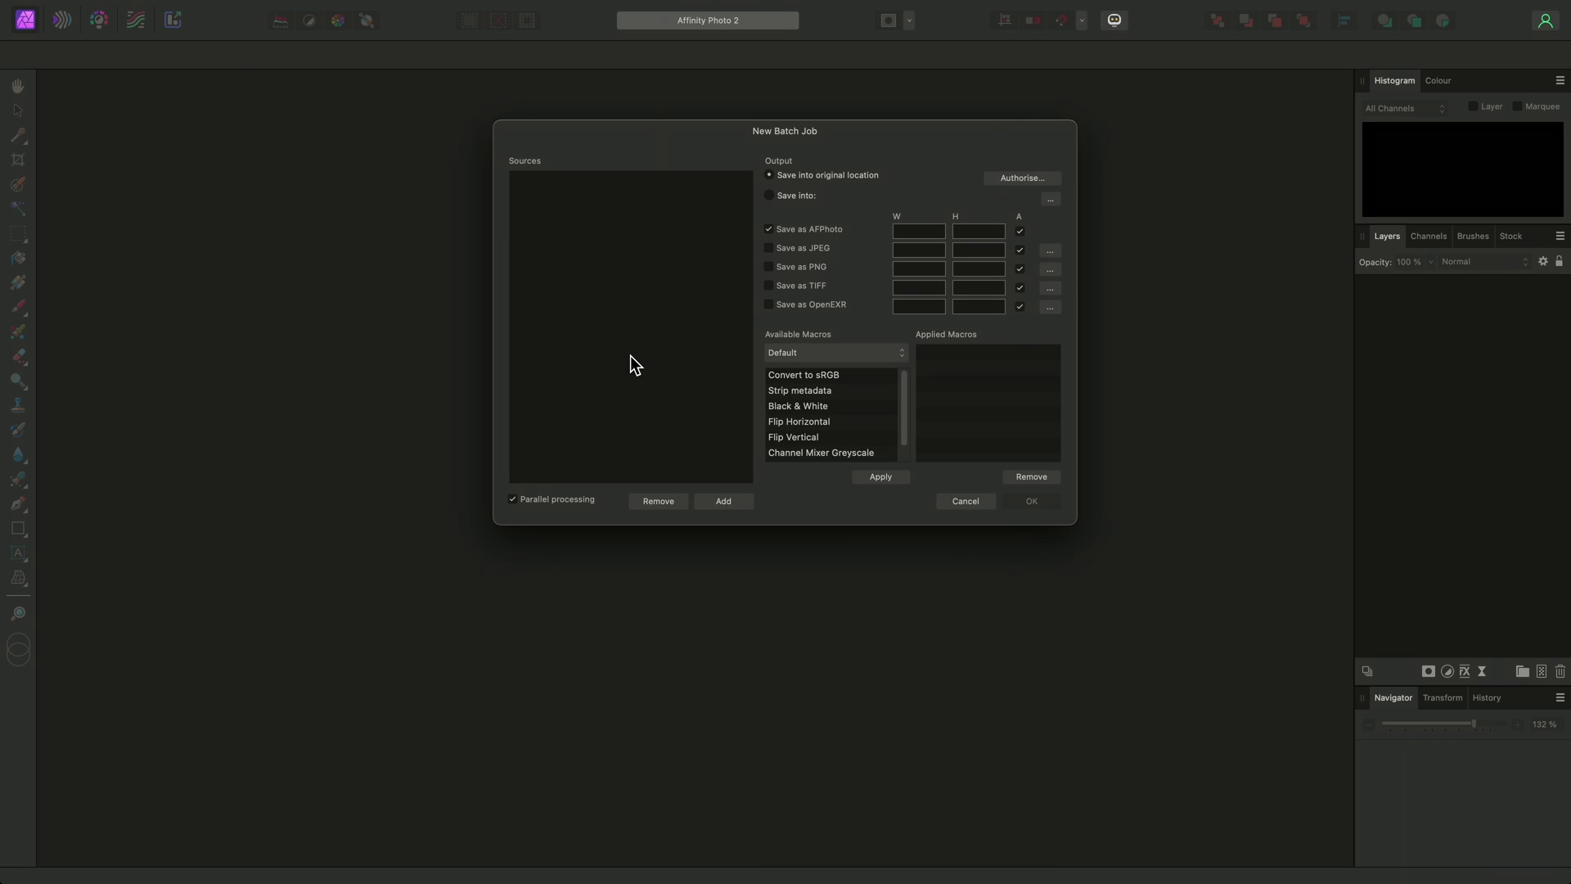
{"action": "left_click", "coordinate": [714, 498]}
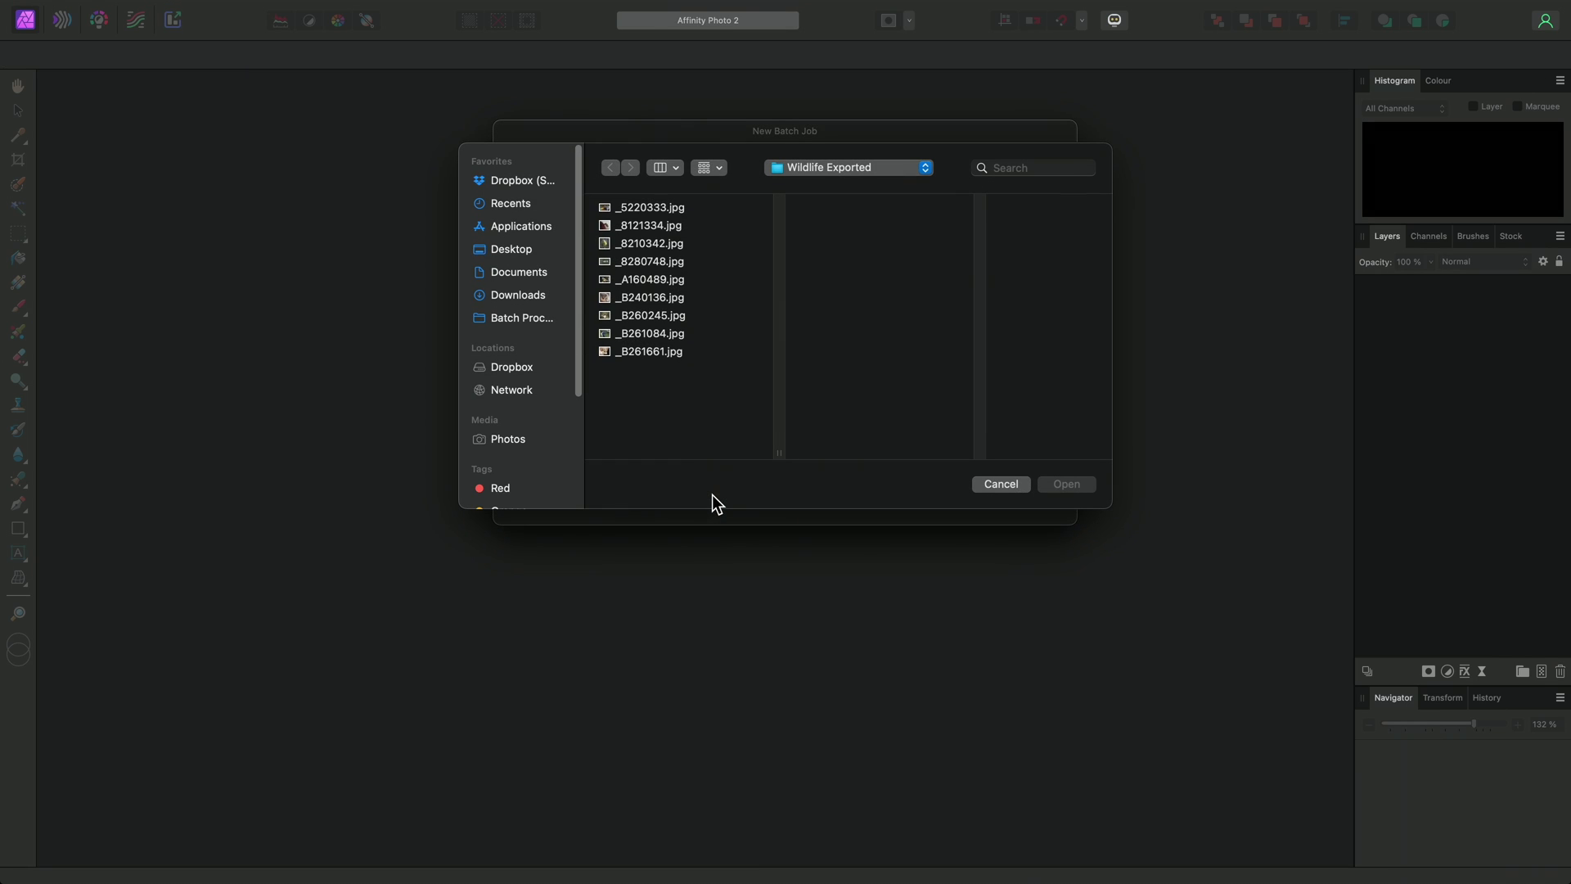
{"action": "left_click", "coordinate": [547, 324]}
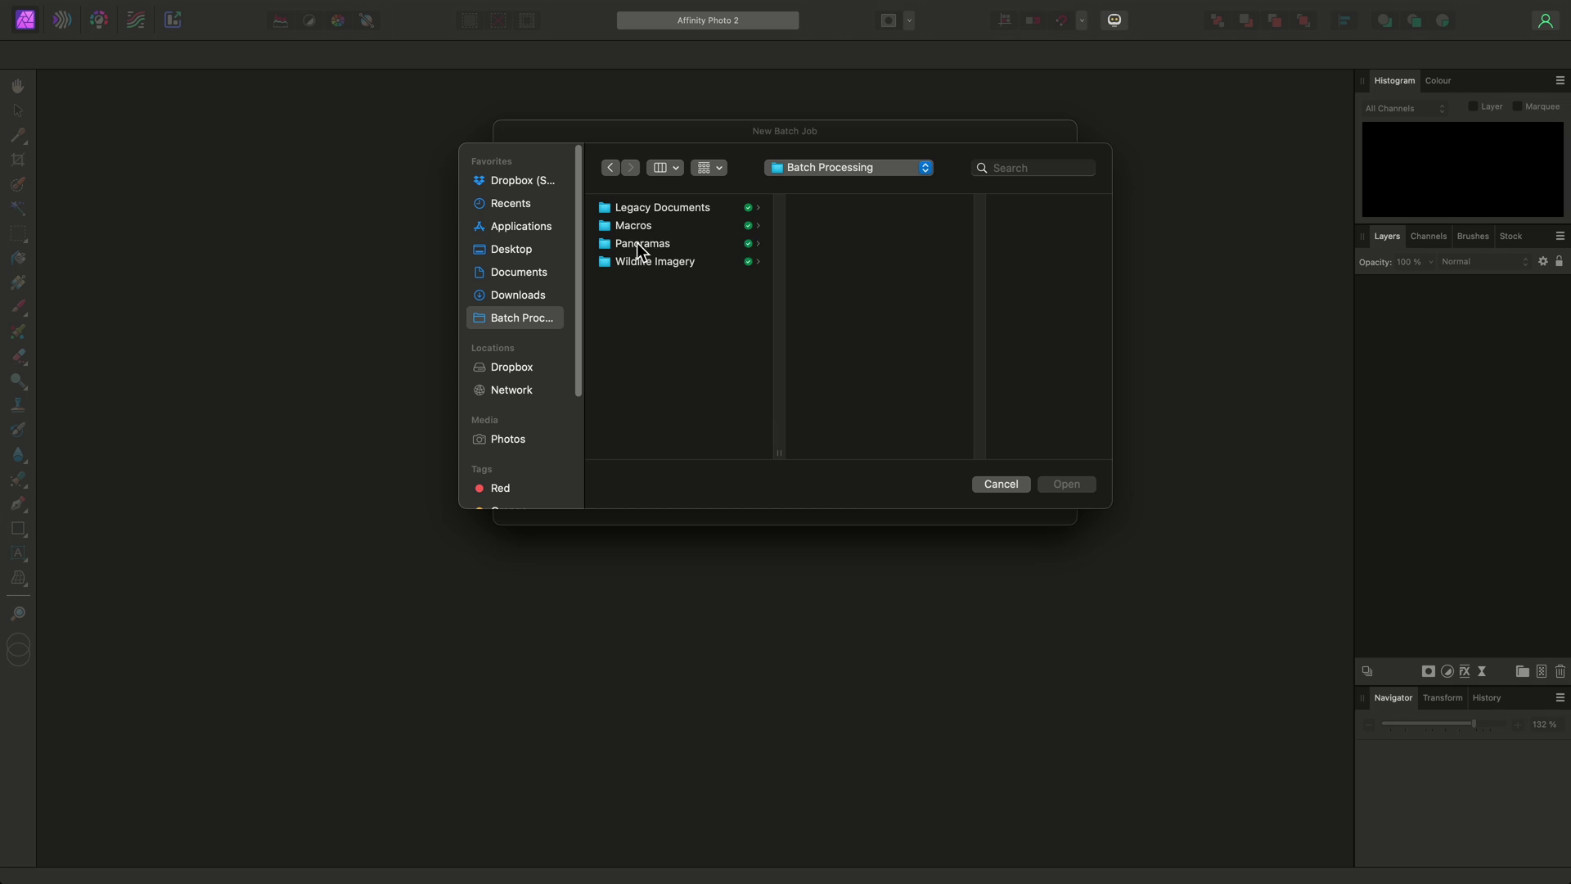
{"action": "left_click", "coordinate": [637, 243]}
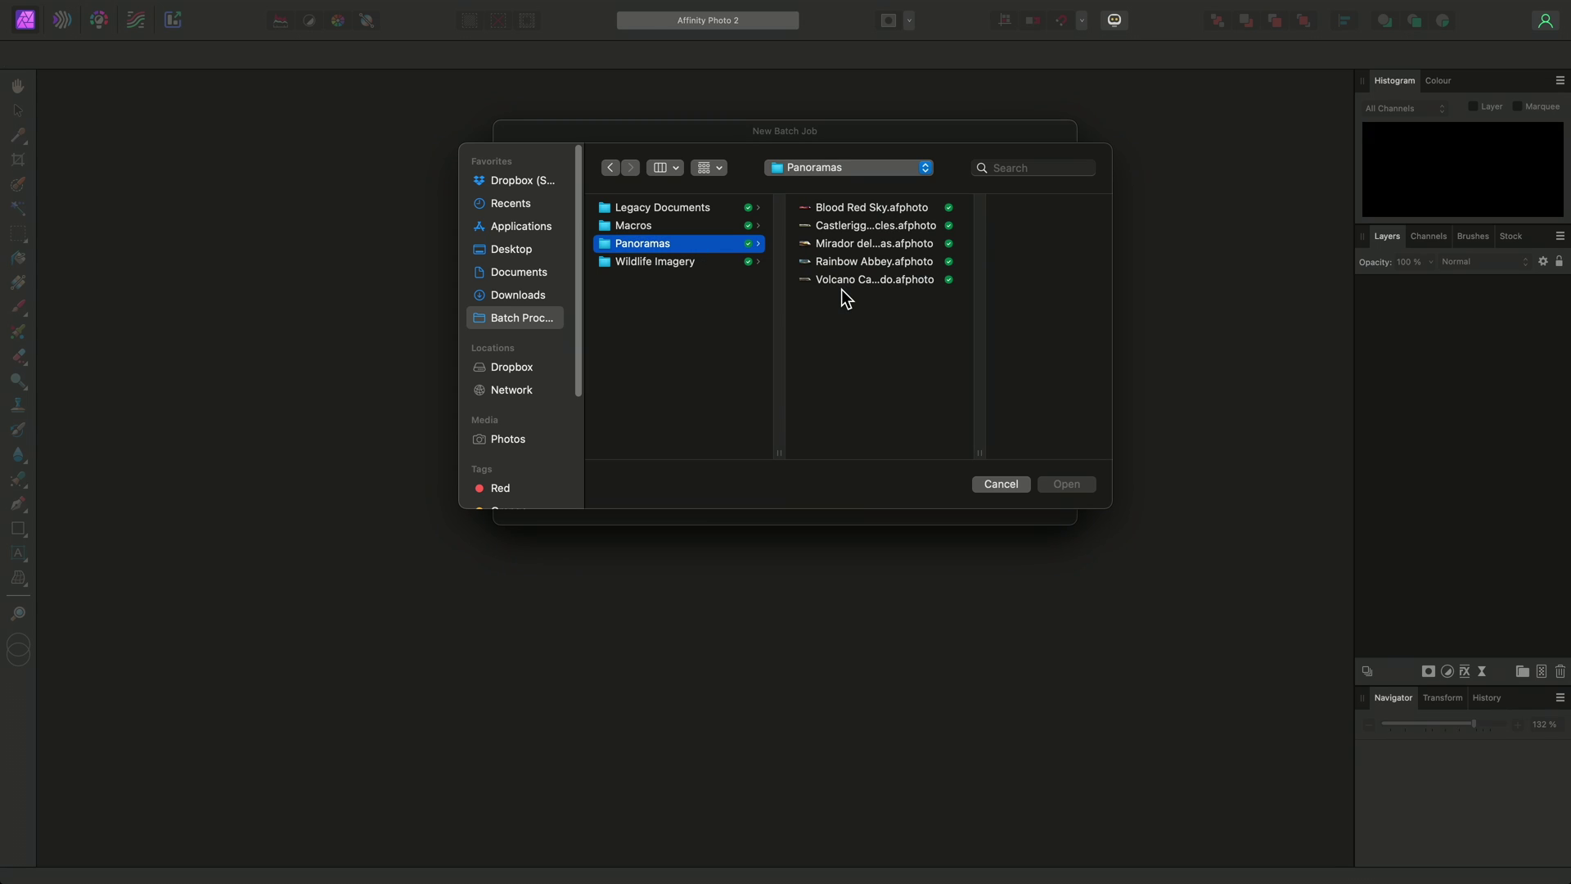
{"action": "left_click", "coordinate": [864, 207]}
{"action": "key", "text": "super+a"}
{"action": "key", "text": "Return"}
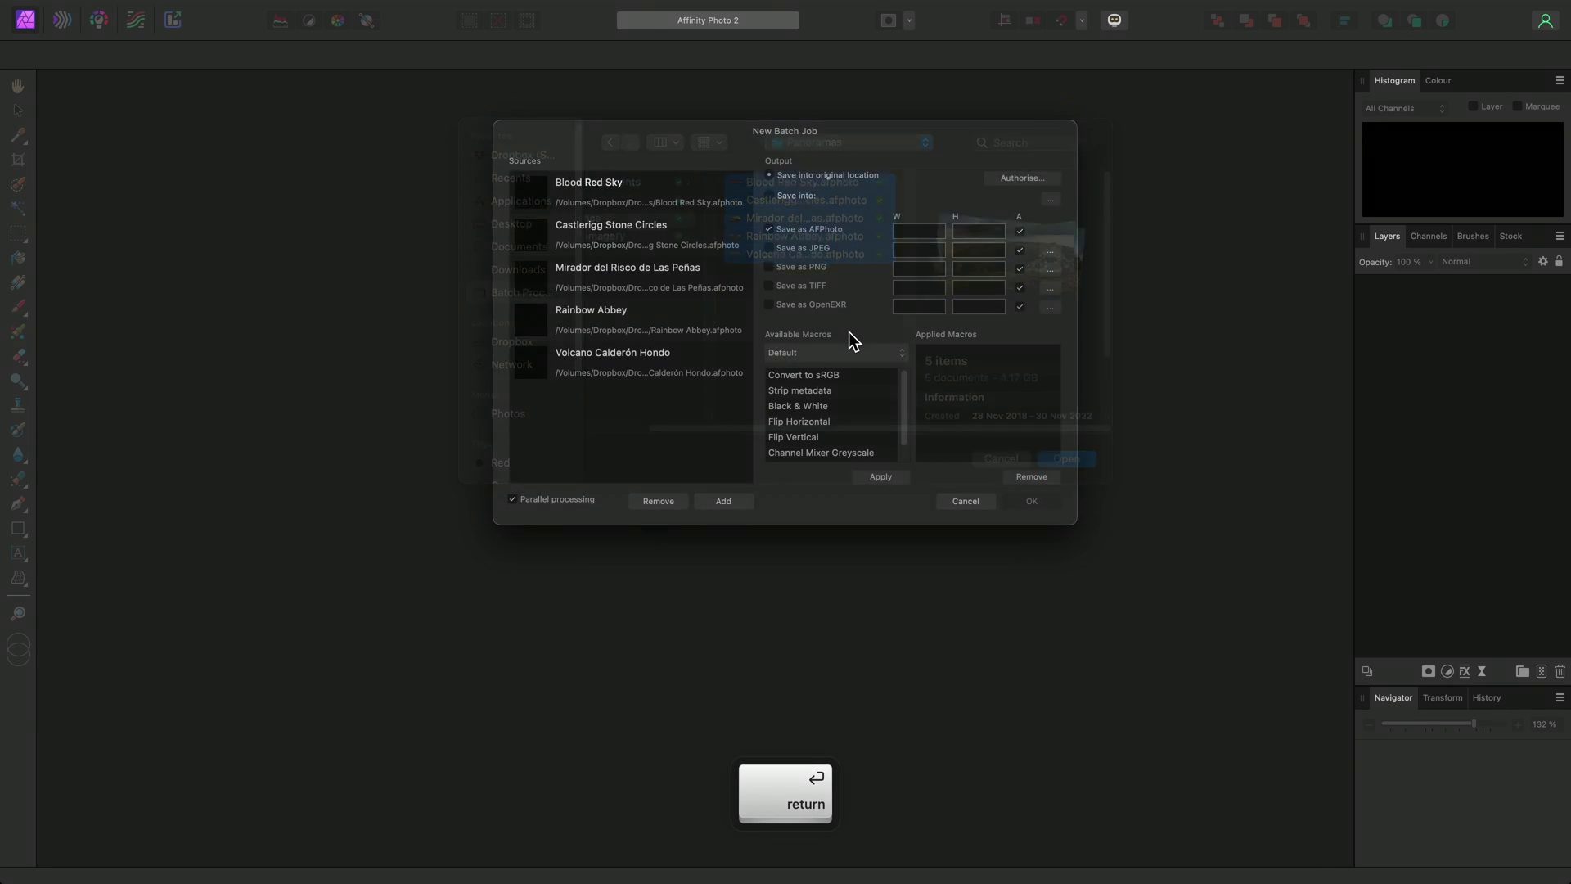
Step: Save output into a new Documents 'Panoramas Exported' folder and turn off AFPhoto output
{"action": "left_click", "coordinate": [799, 196]}
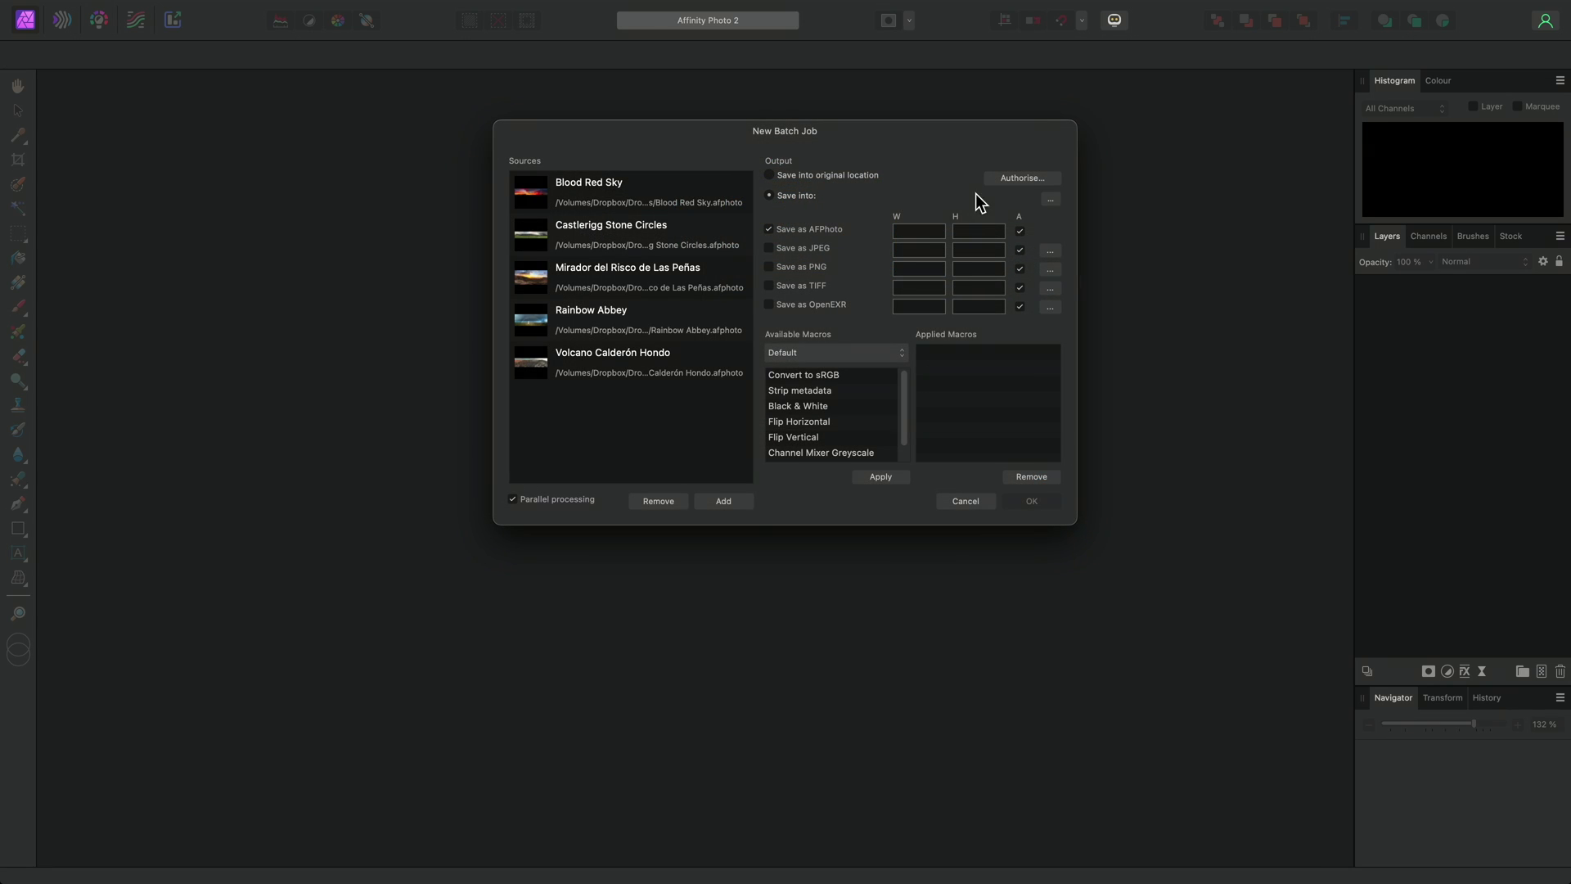
{"action": "left_click", "coordinate": [1051, 199]}
{"action": "left_click", "coordinate": [644, 302]}
{"action": "left_click", "coordinate": [720, 513]}
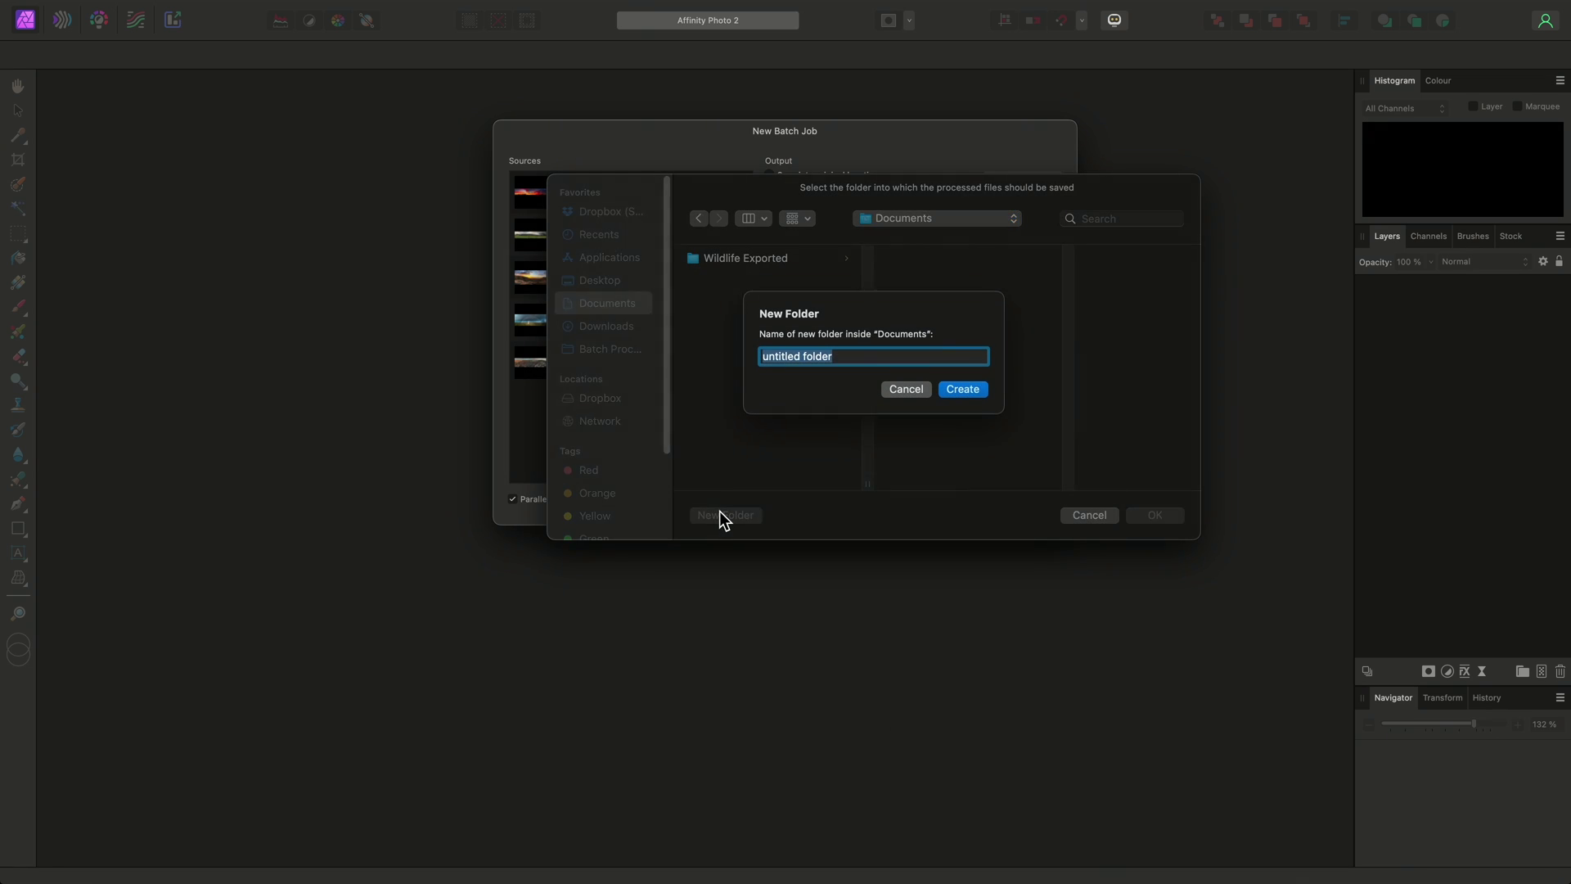
{"action": "type", "text": "Panoramas Exported"}
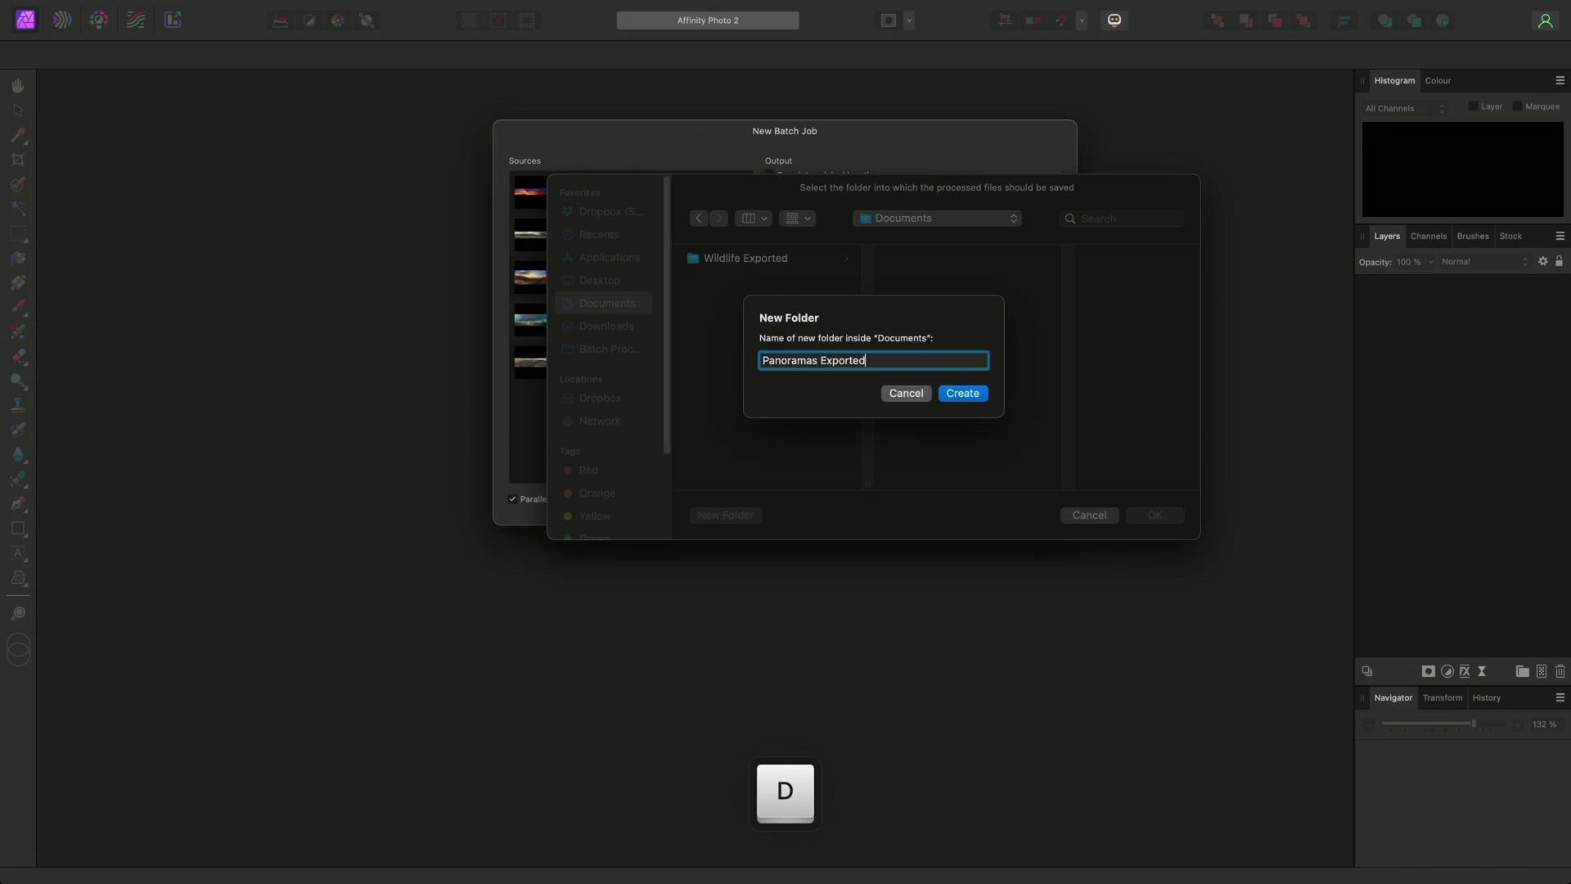
{"action": "key", "text": "Return"}
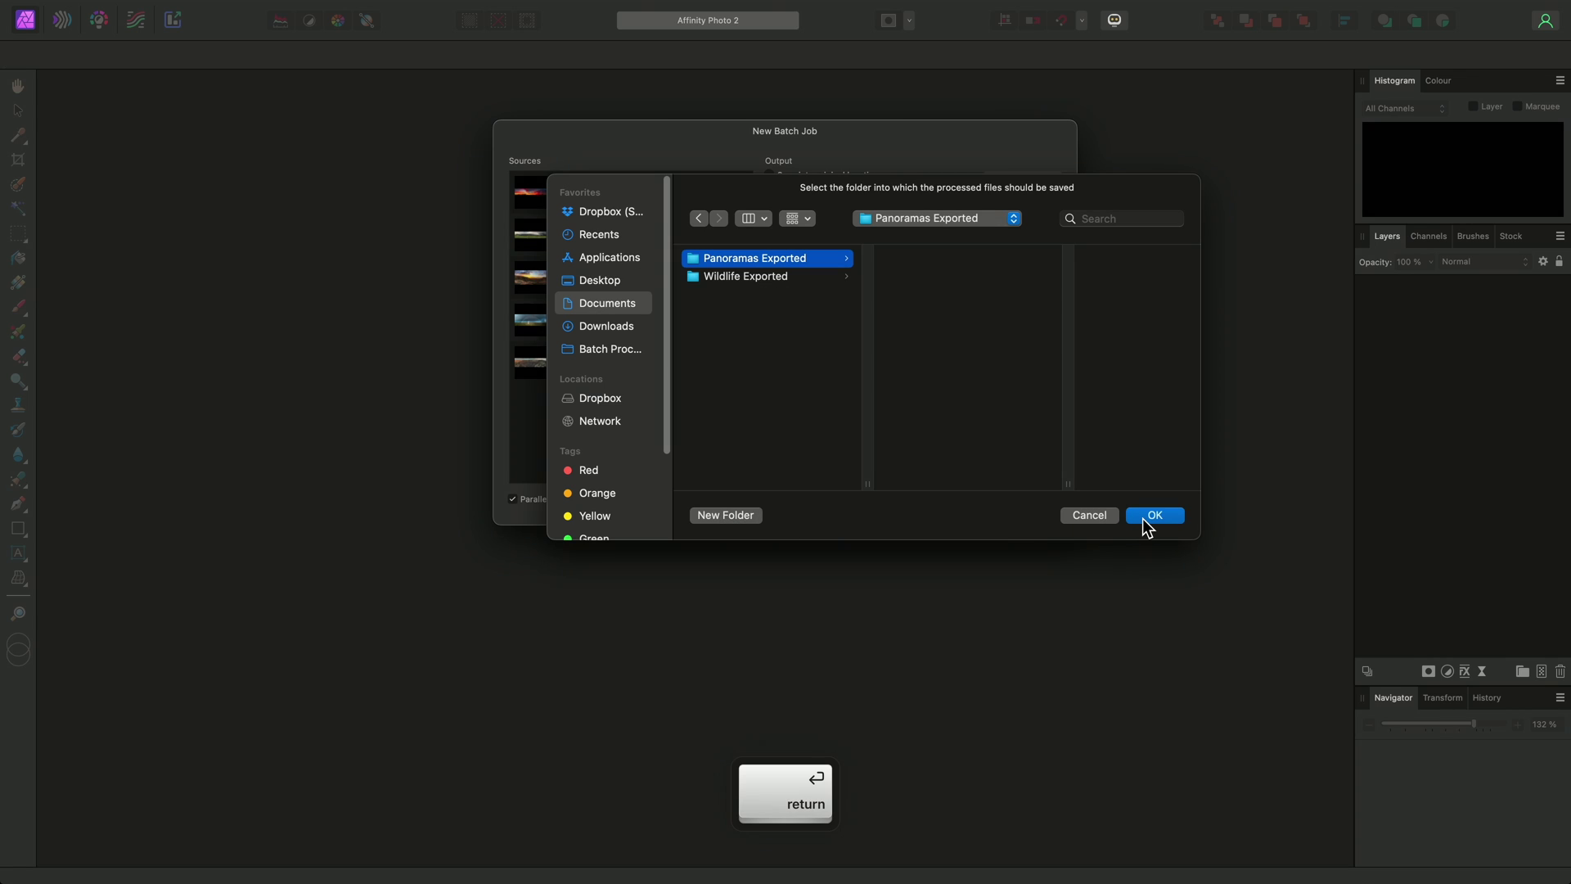
{"action": "left_click", "coordinate": [1143, 518]}
{"action": "left_click", "coordinate": [833, 230]}
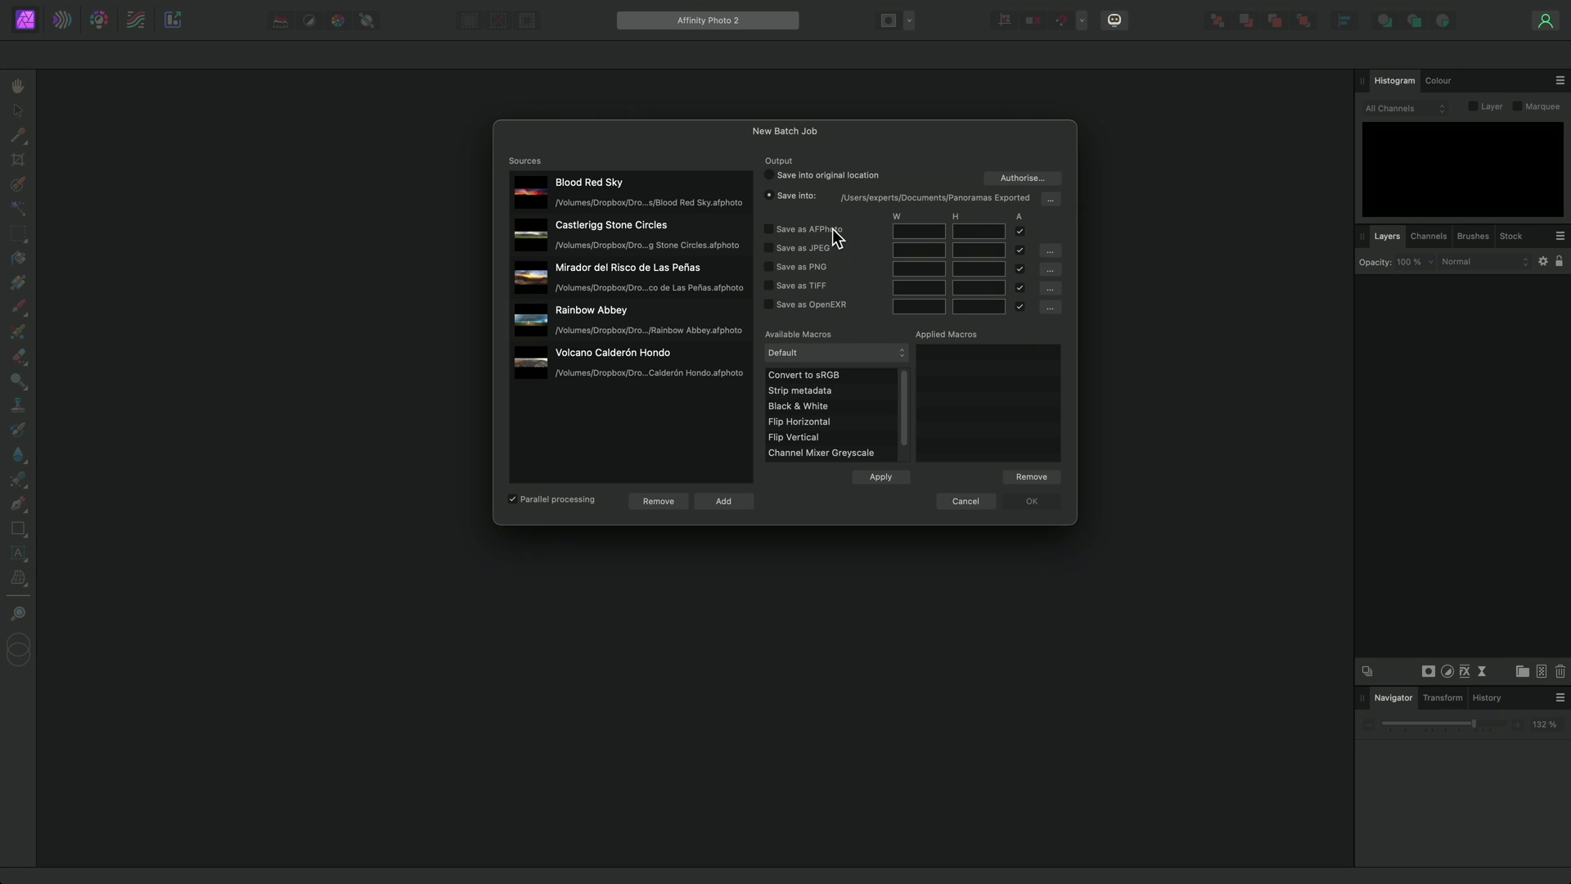
Step: Enable TIFF output with a width of 6000
{"action": "left_click", "coordinate": [818, 286]}
{"action": "left_click", "coordinate": [907, 289]}
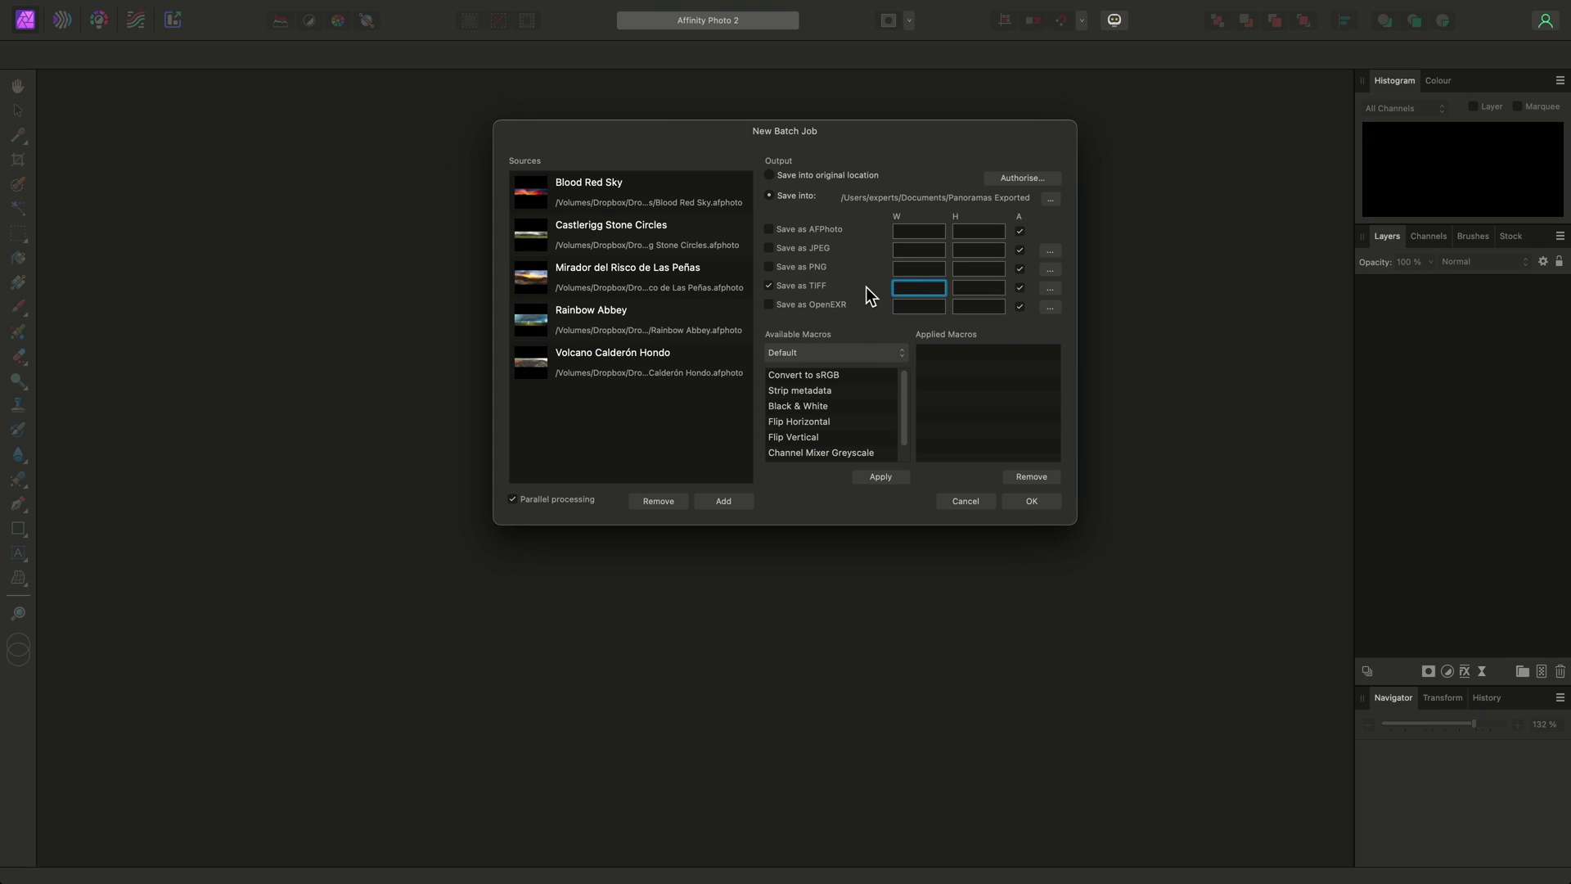
{"action": "type", "text": "6000"}
Step: Set TIFF compression to None and profile to sRGB IEC61966-2.1, then select the Black & White macro
{"action": "left_click", "coordinate": [1050, 288]}
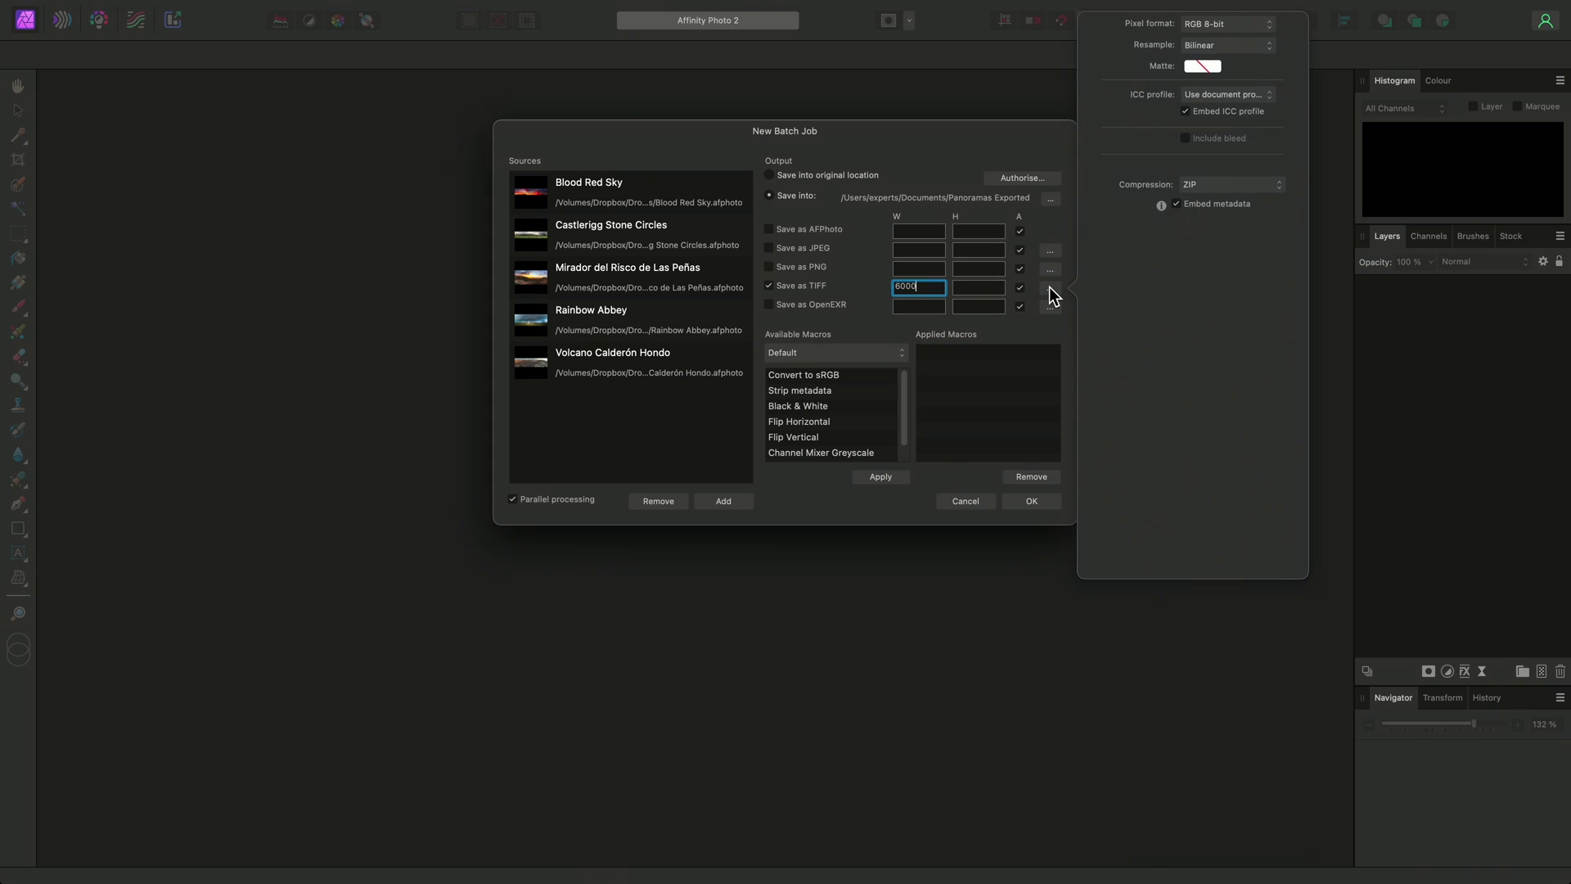
{"action": "left_click", "coordinate": [1244, 184]}
{"action": "left_click", "coordinate": [1244, 156]}
{"action": "left_click", "coordinate": [1247, 95]}
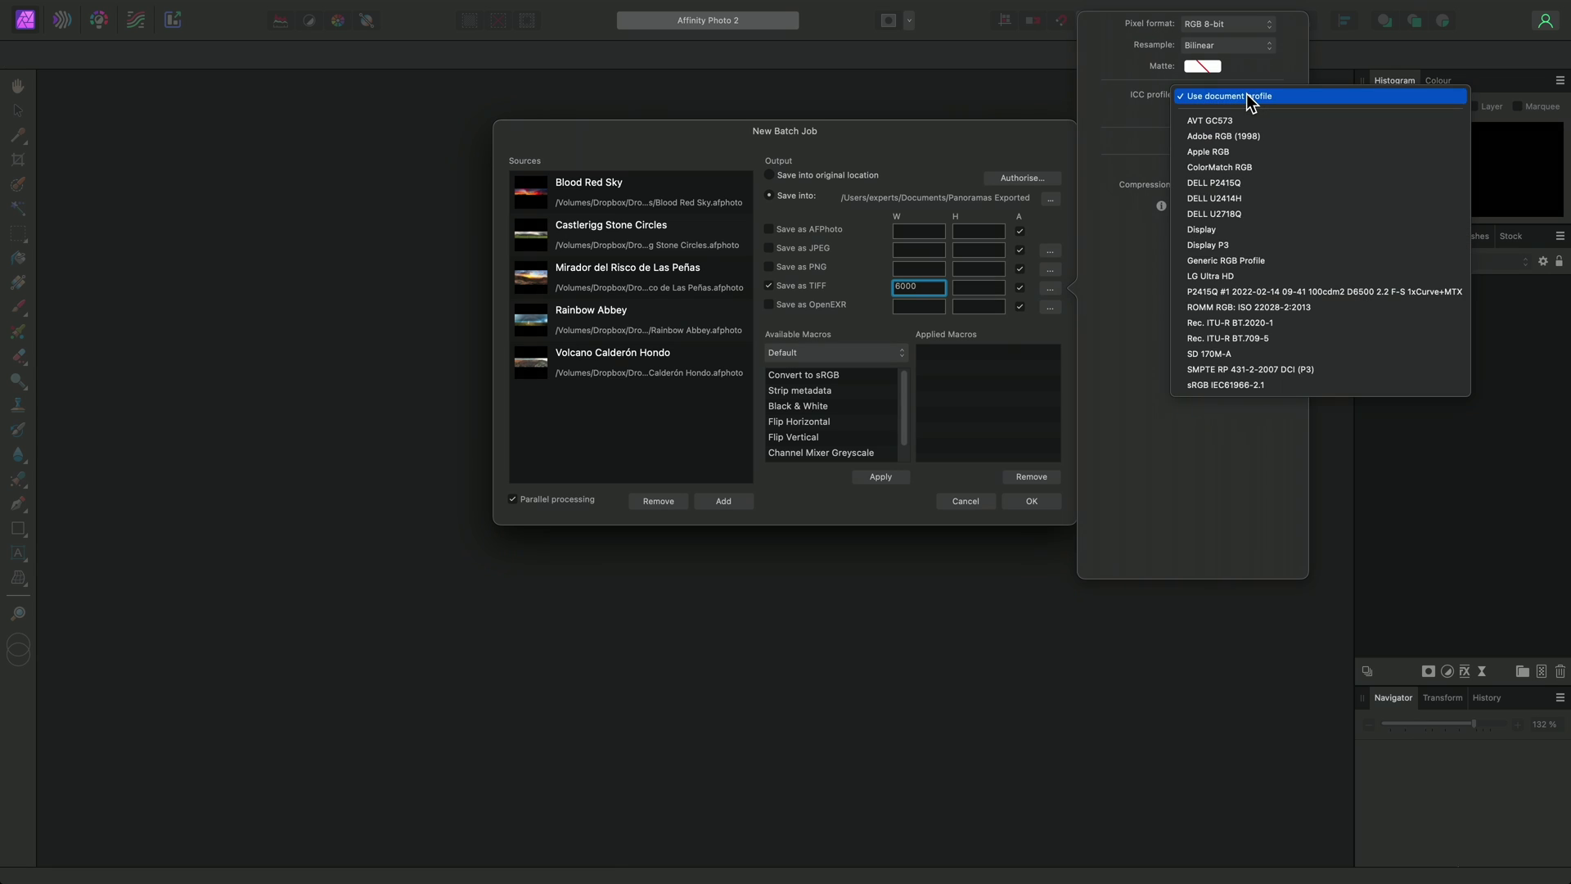
{"action": "left_click", "coordinate": [1274, 386]}
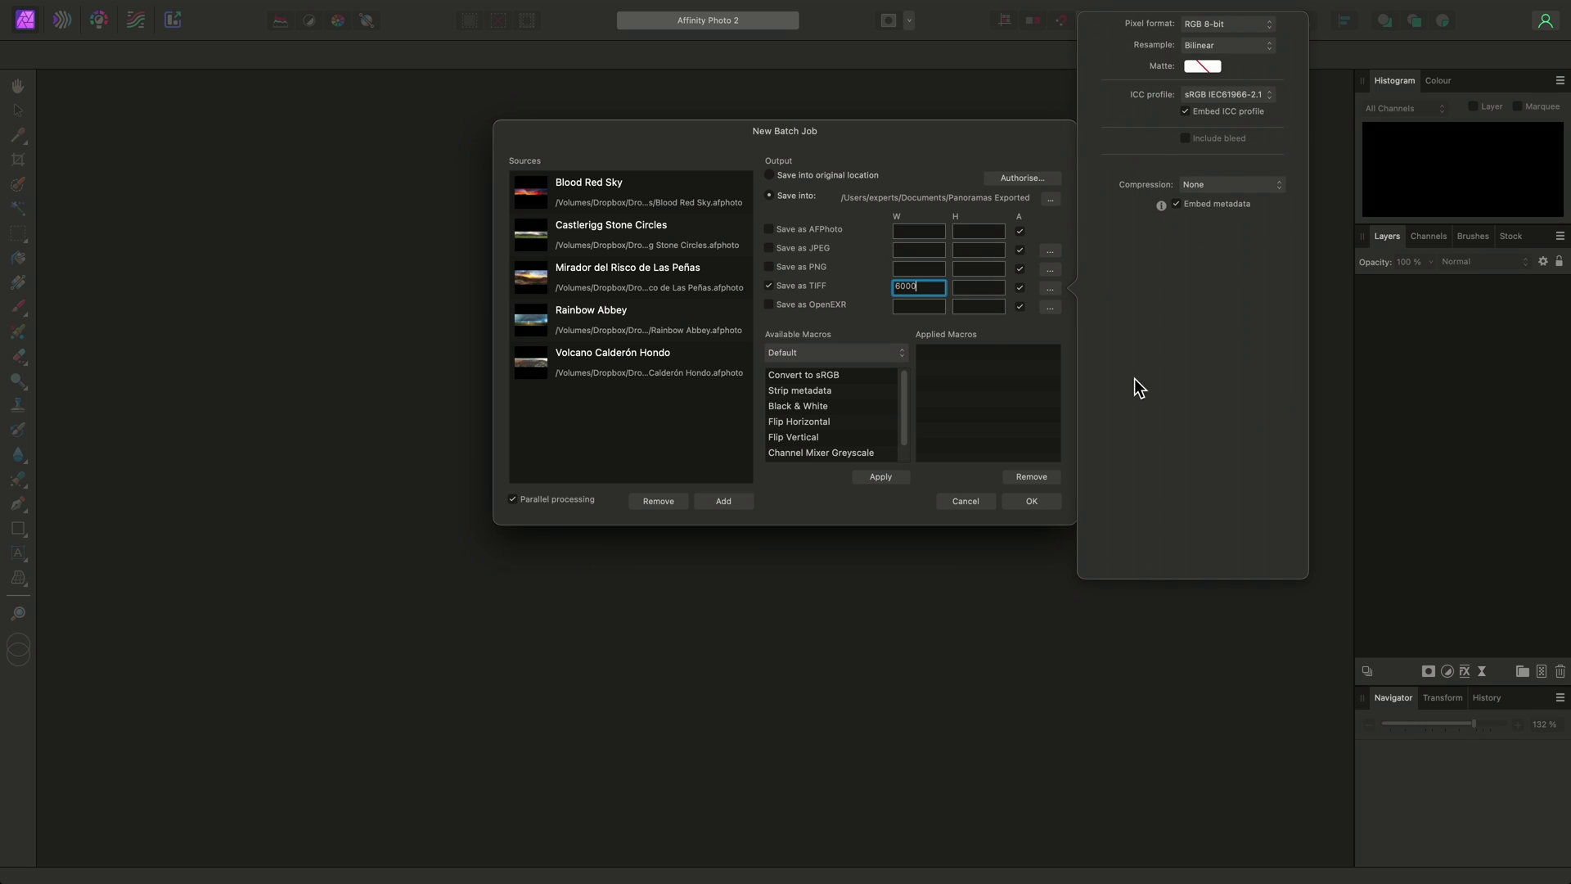
{"action": "left_click", "coordinate": [877, 331]}
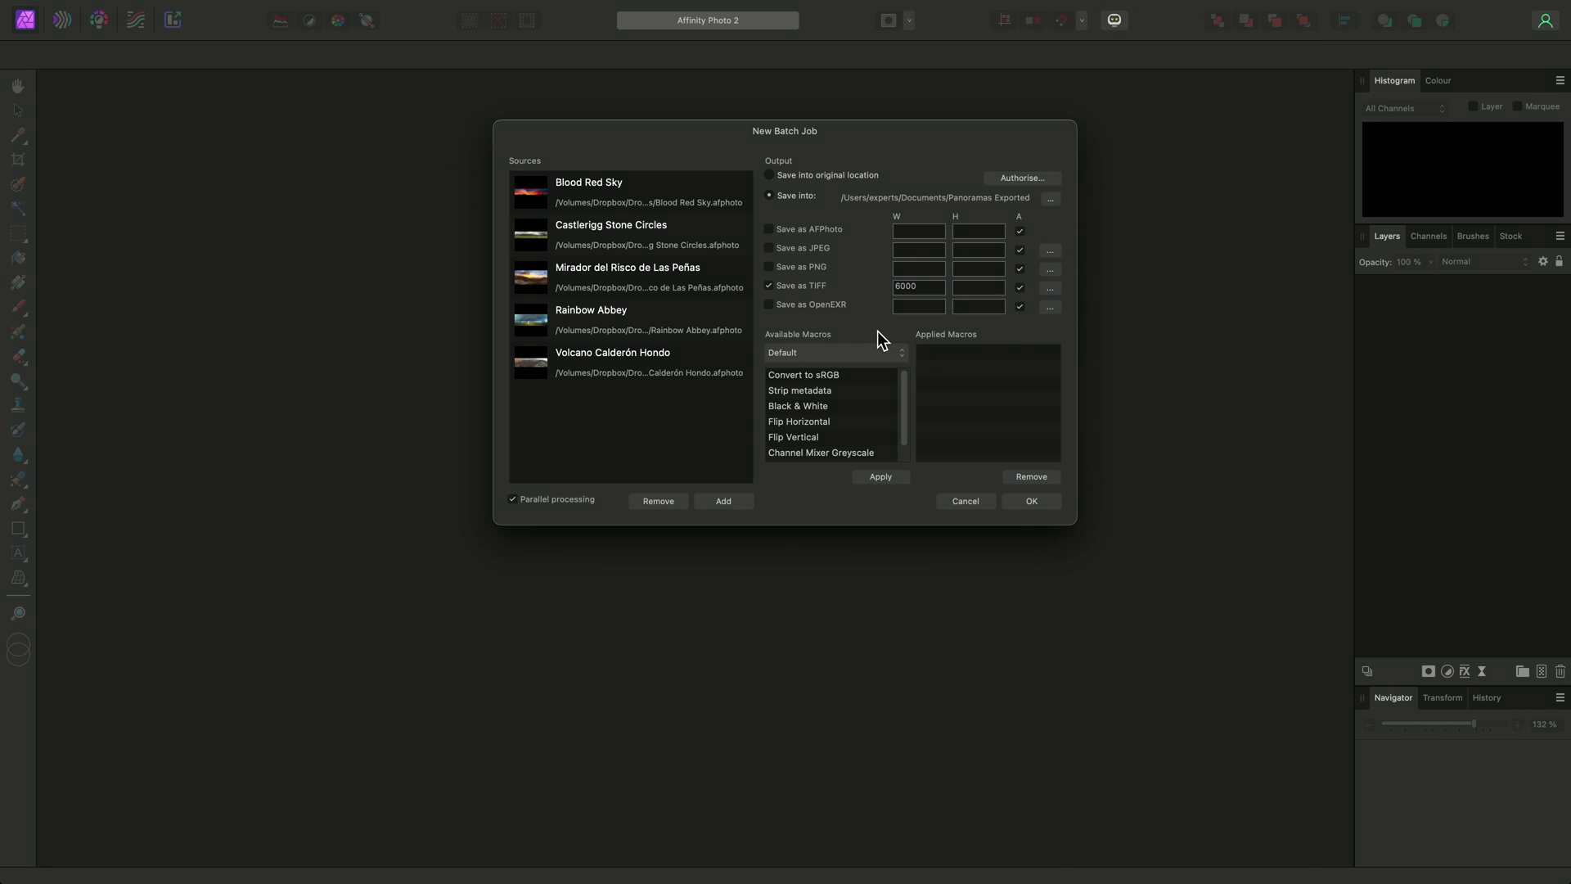
{"action": "left_click", "coordinate": [847, 405]}
Step: Apply the Black & White macro, then remove it from the batch
{"action": "left_click", "coordinate": [872, 475]}
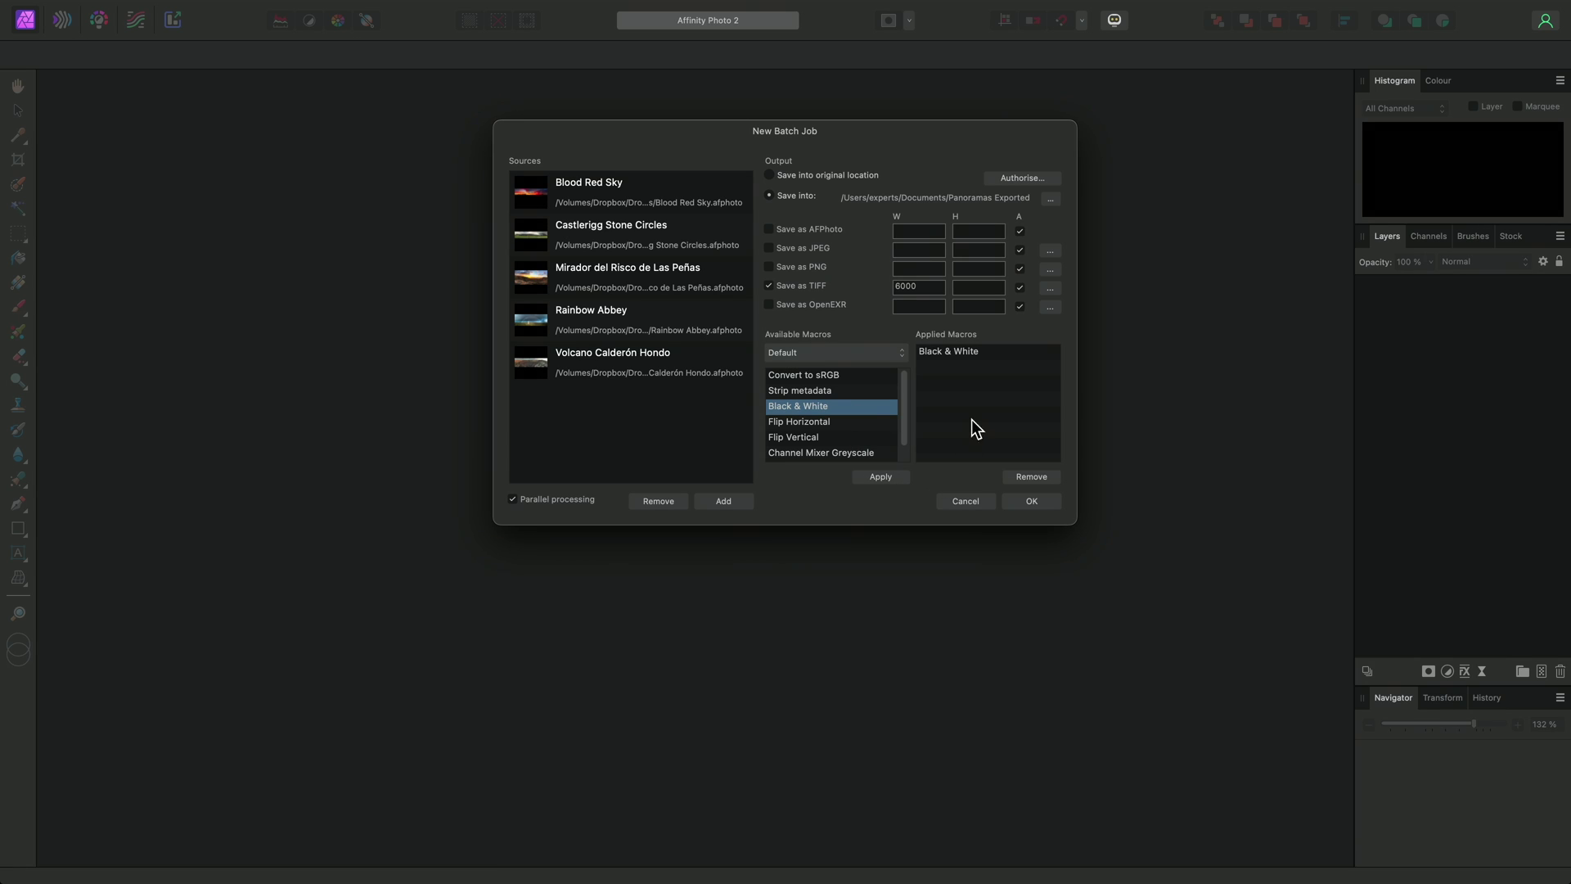
{"action": "left_click", "coordinate": [969, 354]}
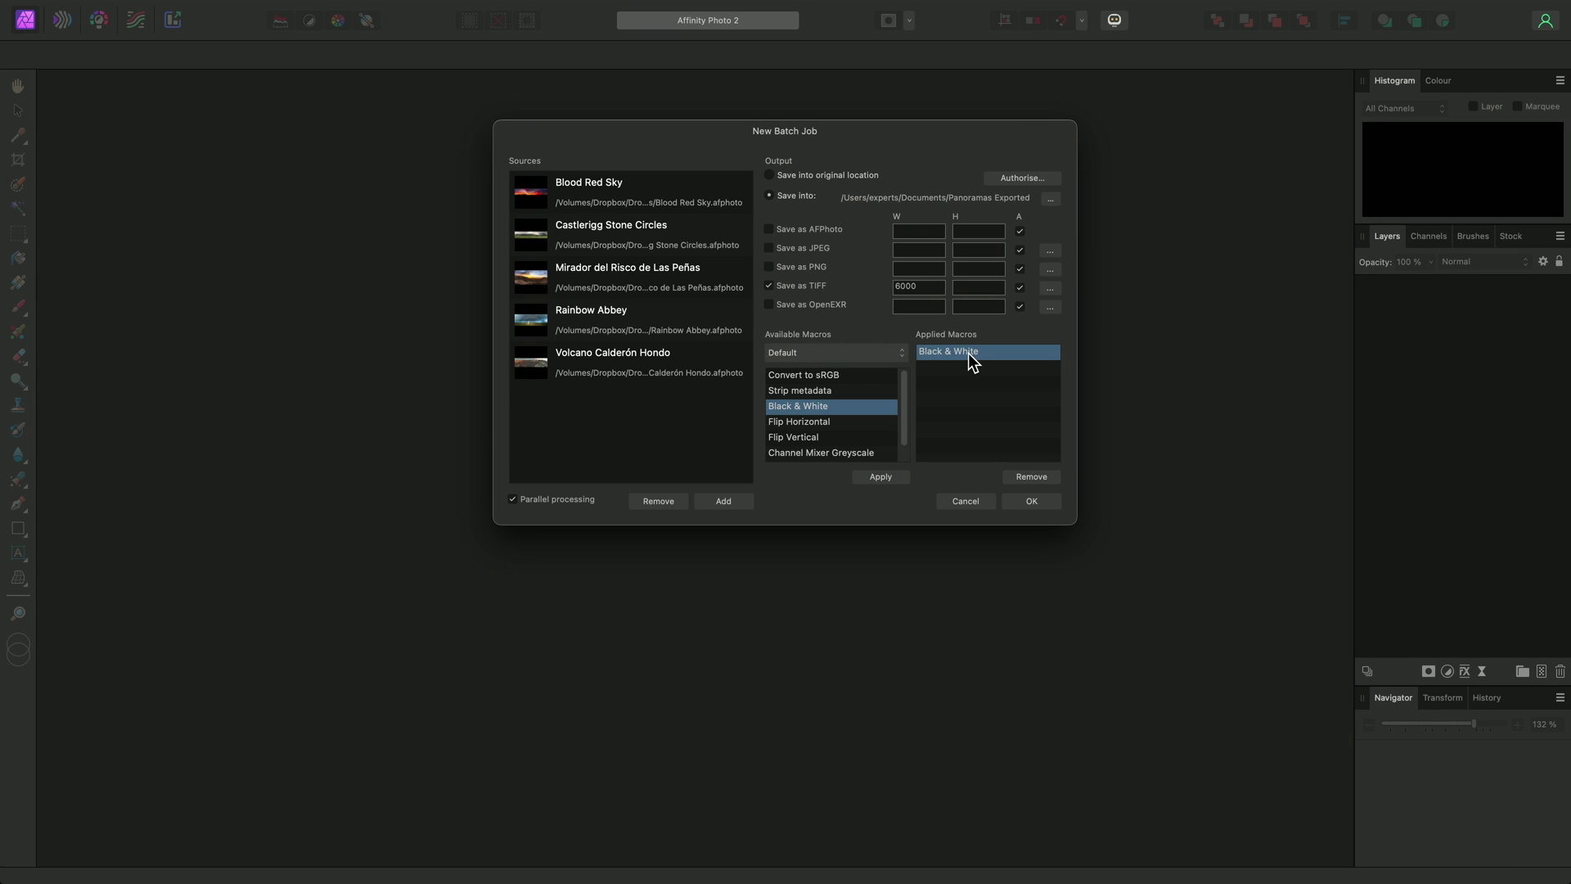
{"action": "left_click", "coordinate": [1033, 477]}
Step: Apply the Enhance Depth & Contrast and Channel Mixer Greyscale macros to the panorama batch
{"action": "scroll", "coordinate": [884, 445], "scroll_direction": "down", "scroll_amount": 1}
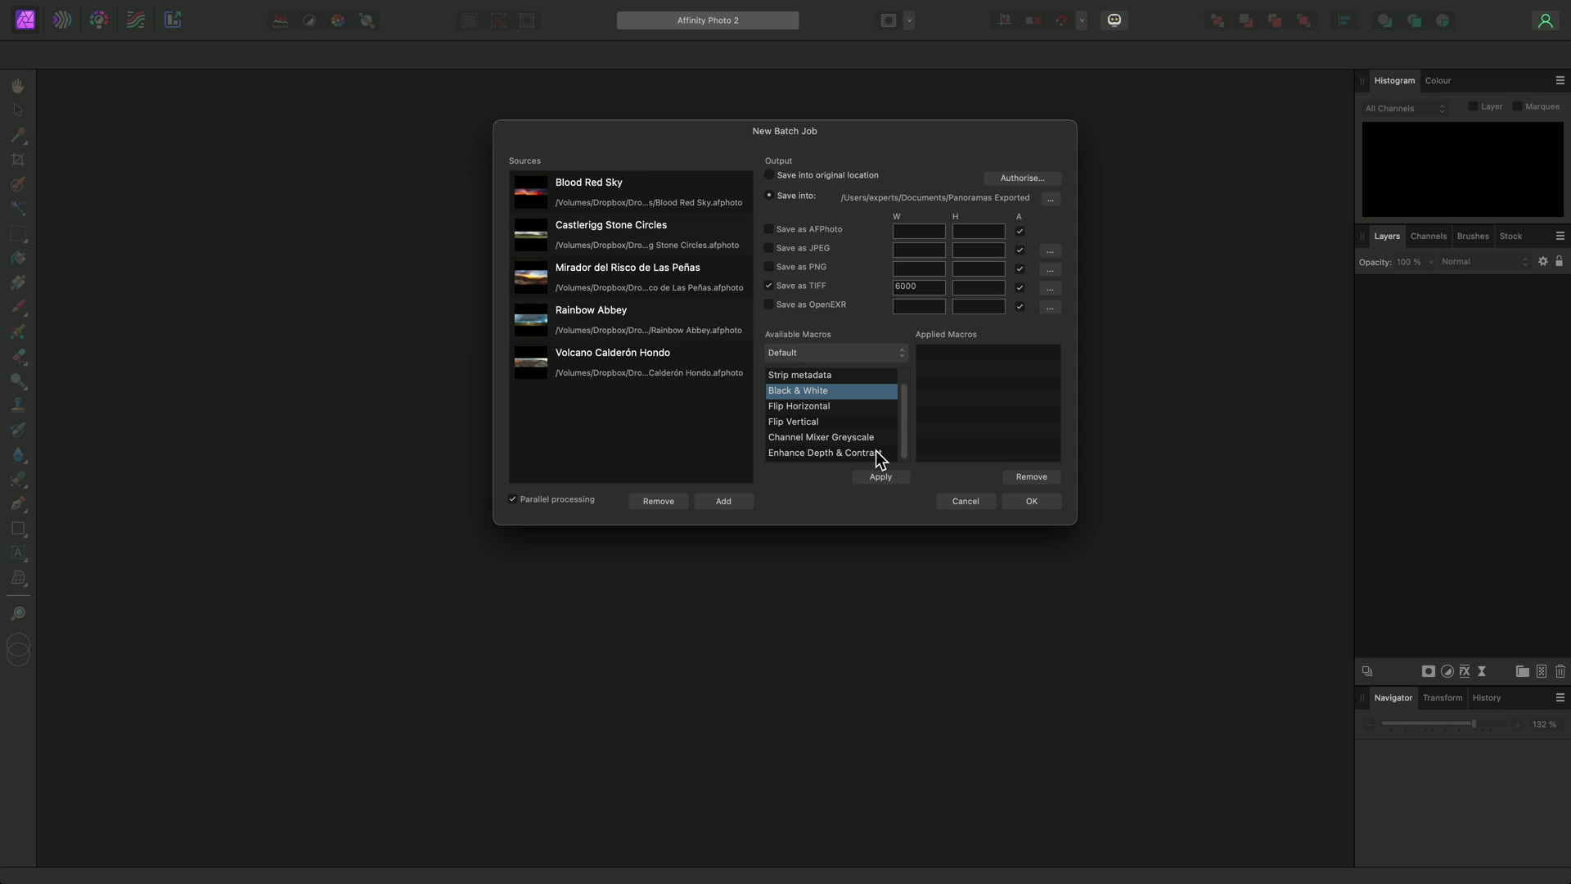
{"action": "left_click", "coordinate": [876, 452]}
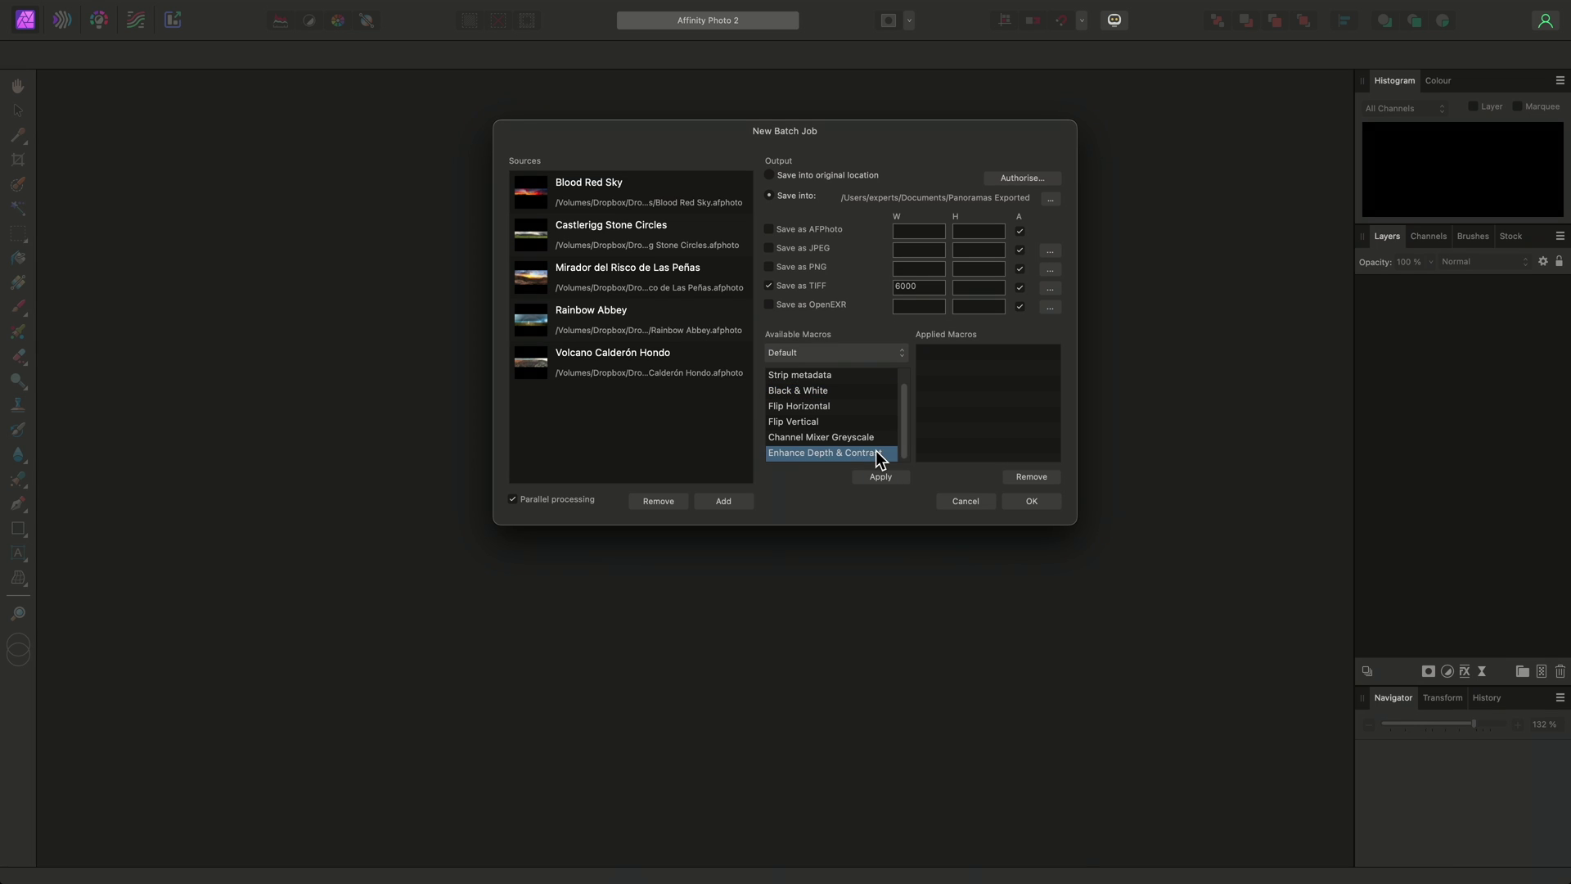
{"action": "left_click", "coordinate": [881, 477]}
{"action": "left_click", "coordinate": [884, 358]}
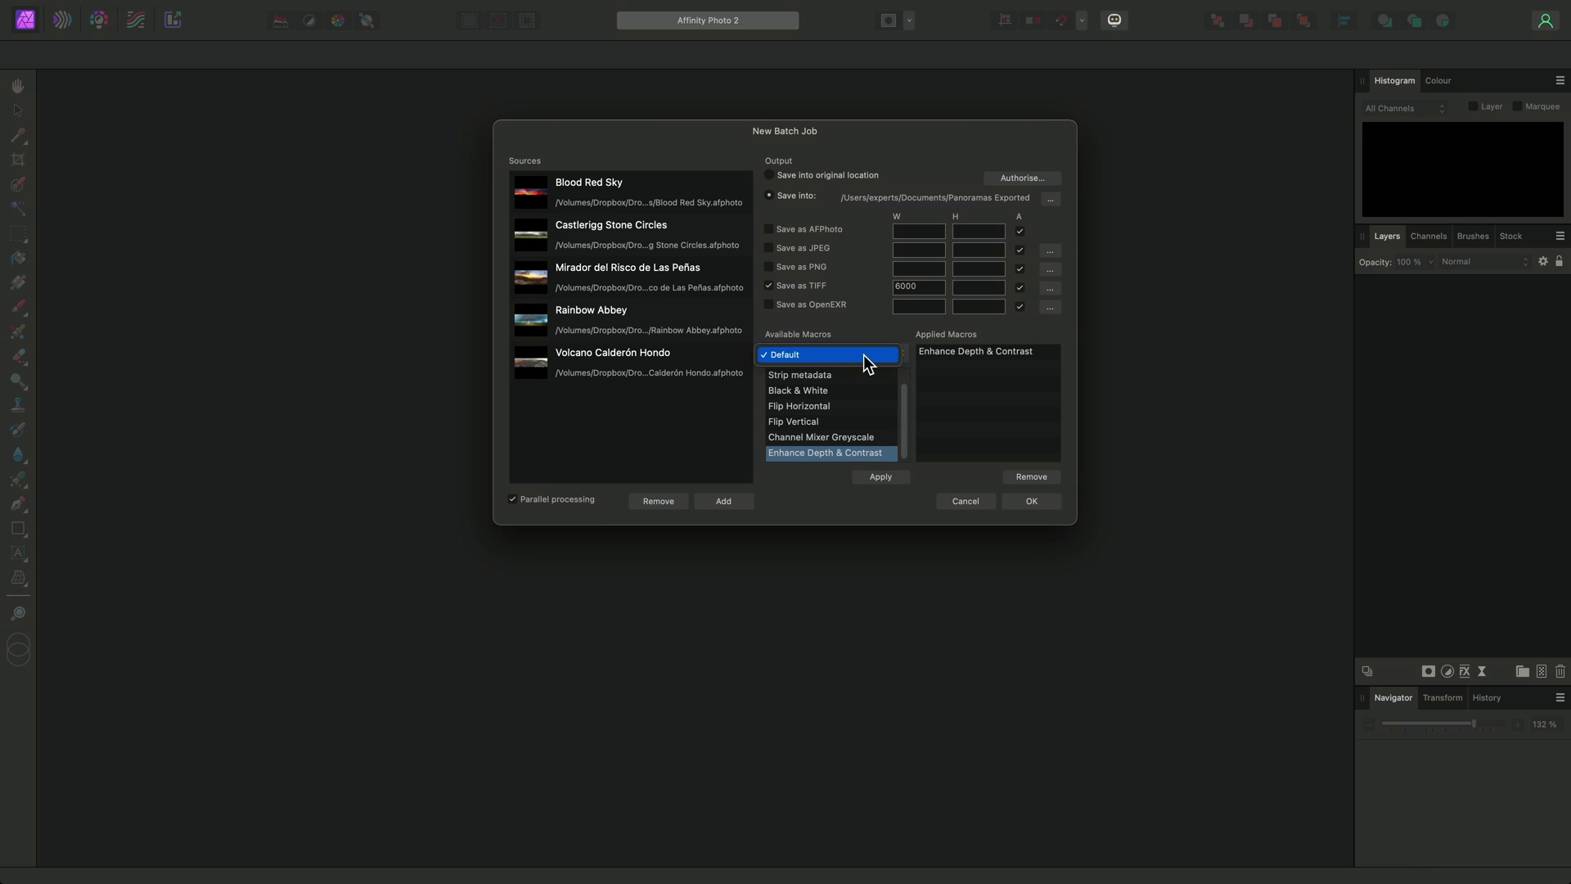
{"action": "left_click", "coordinate": [863, 355]}
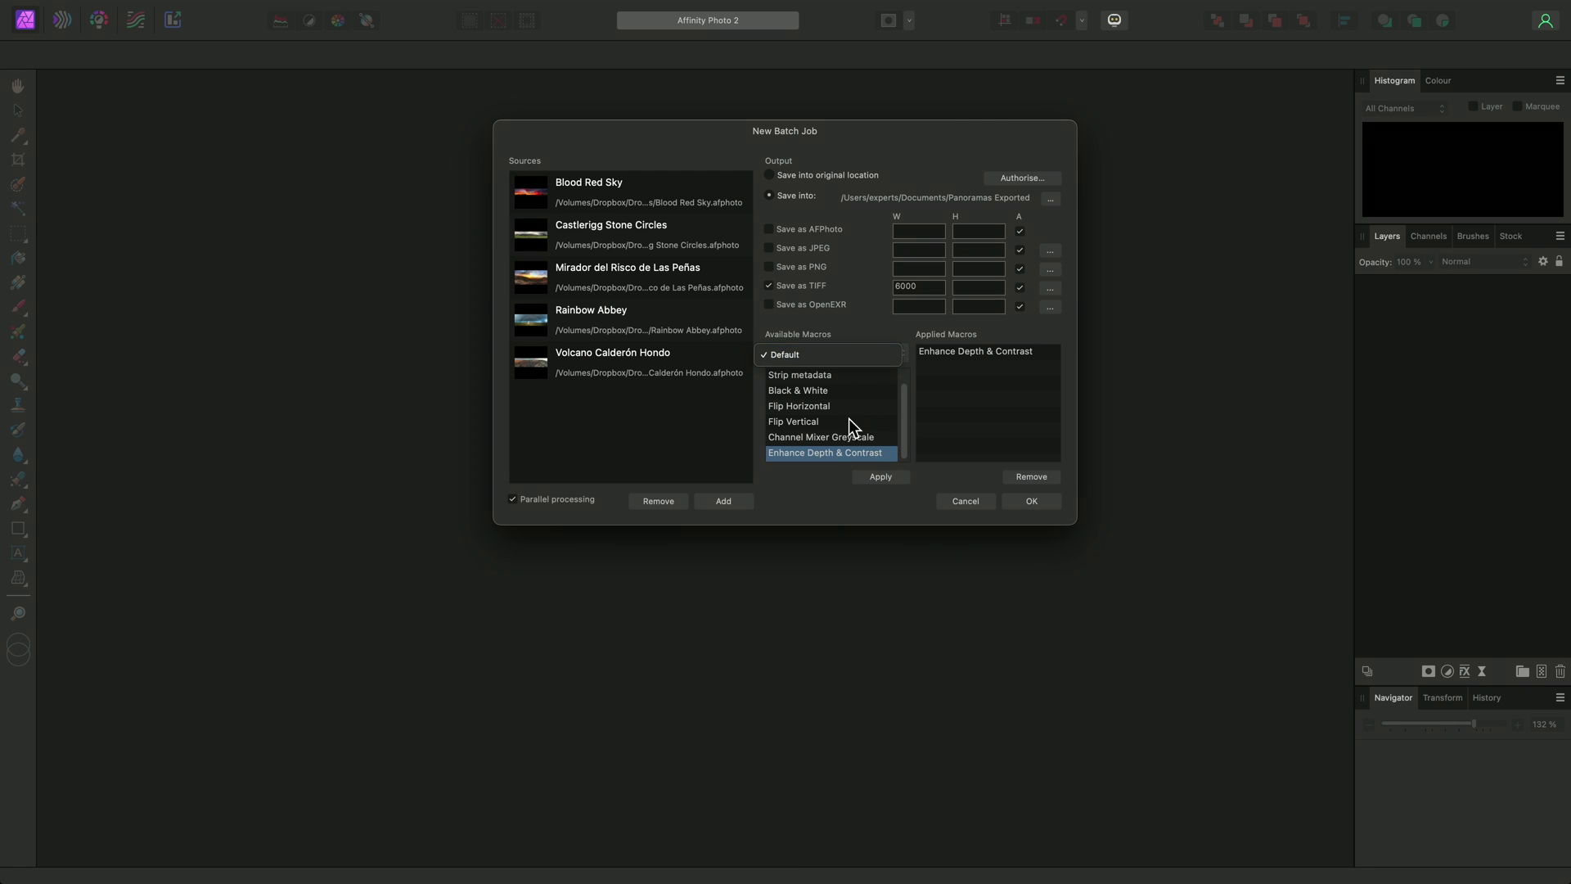
{"action": "left_click", "coordinate": [879, 435]}
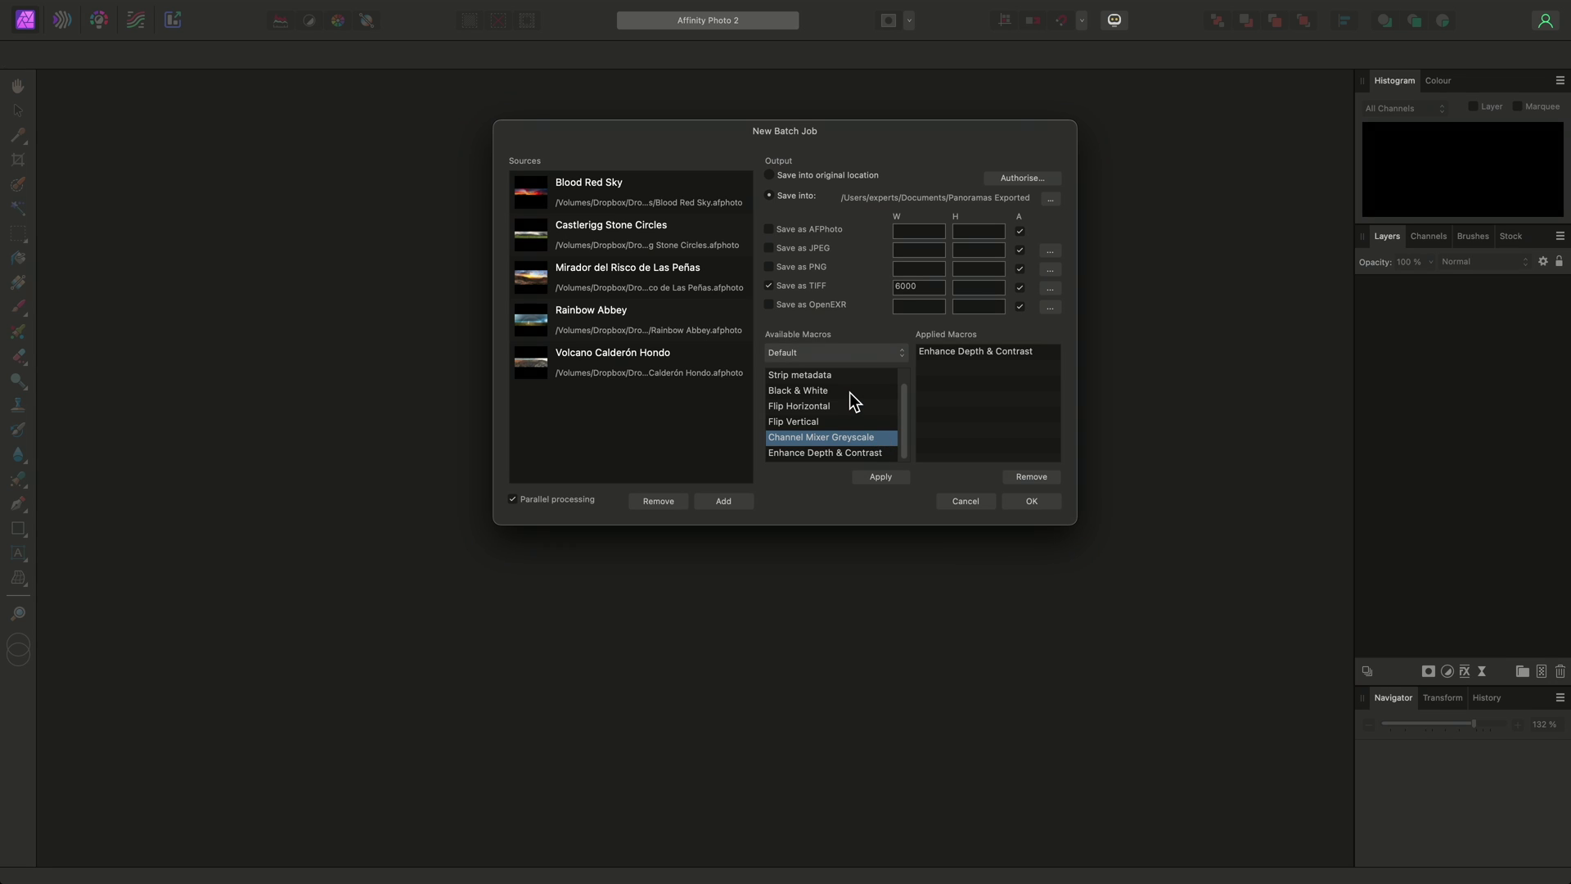
{"action": "left_click", "coordinate": [882, 477]}
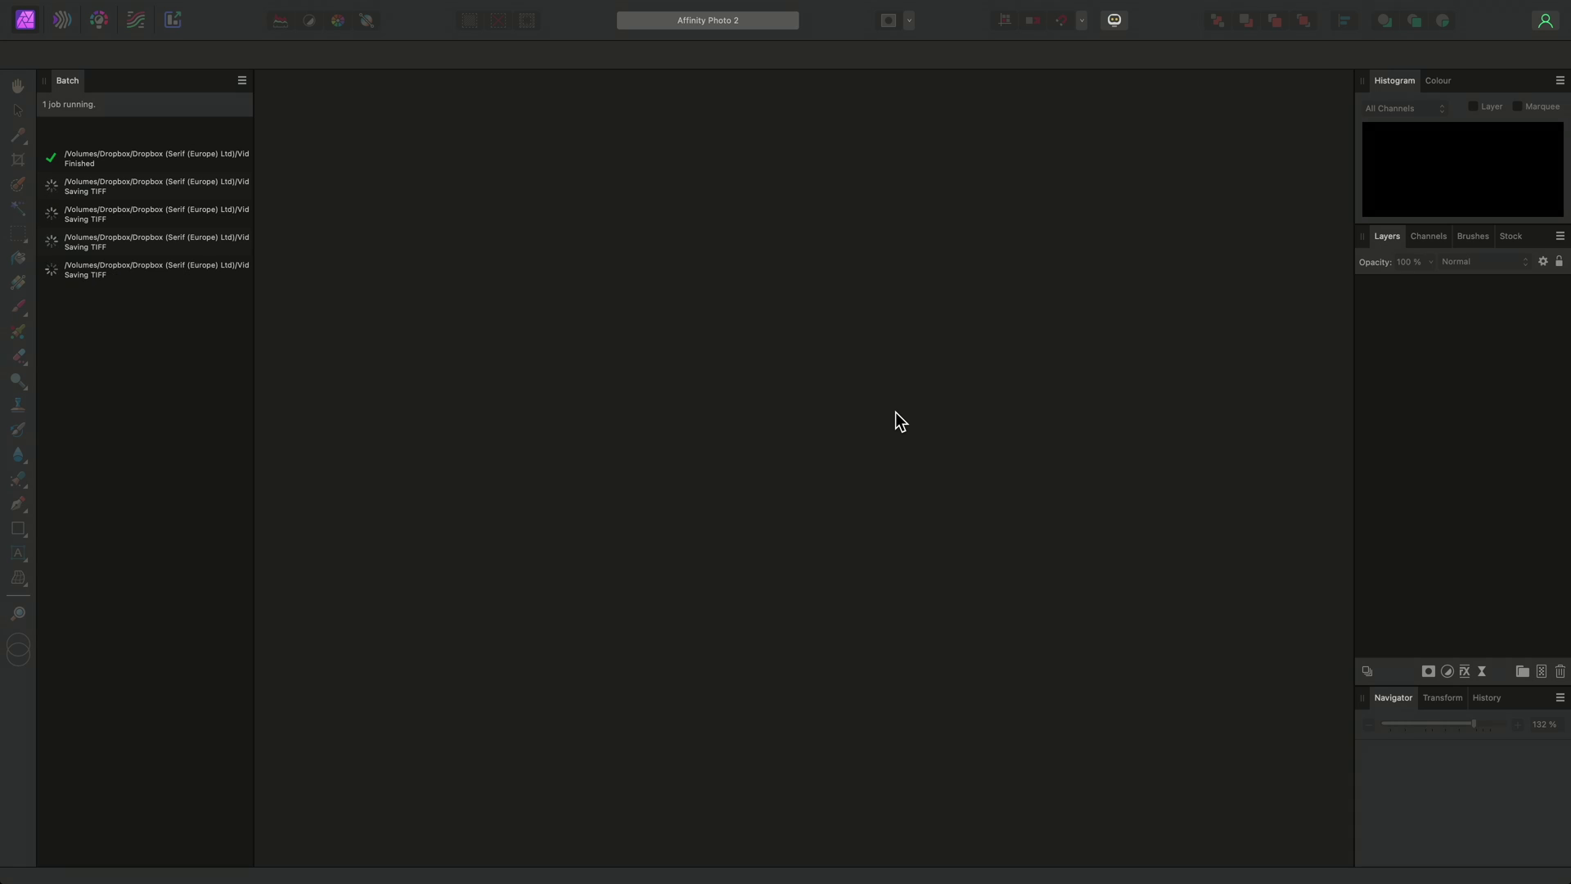
{"action": "key", "text": "super+Tab"}
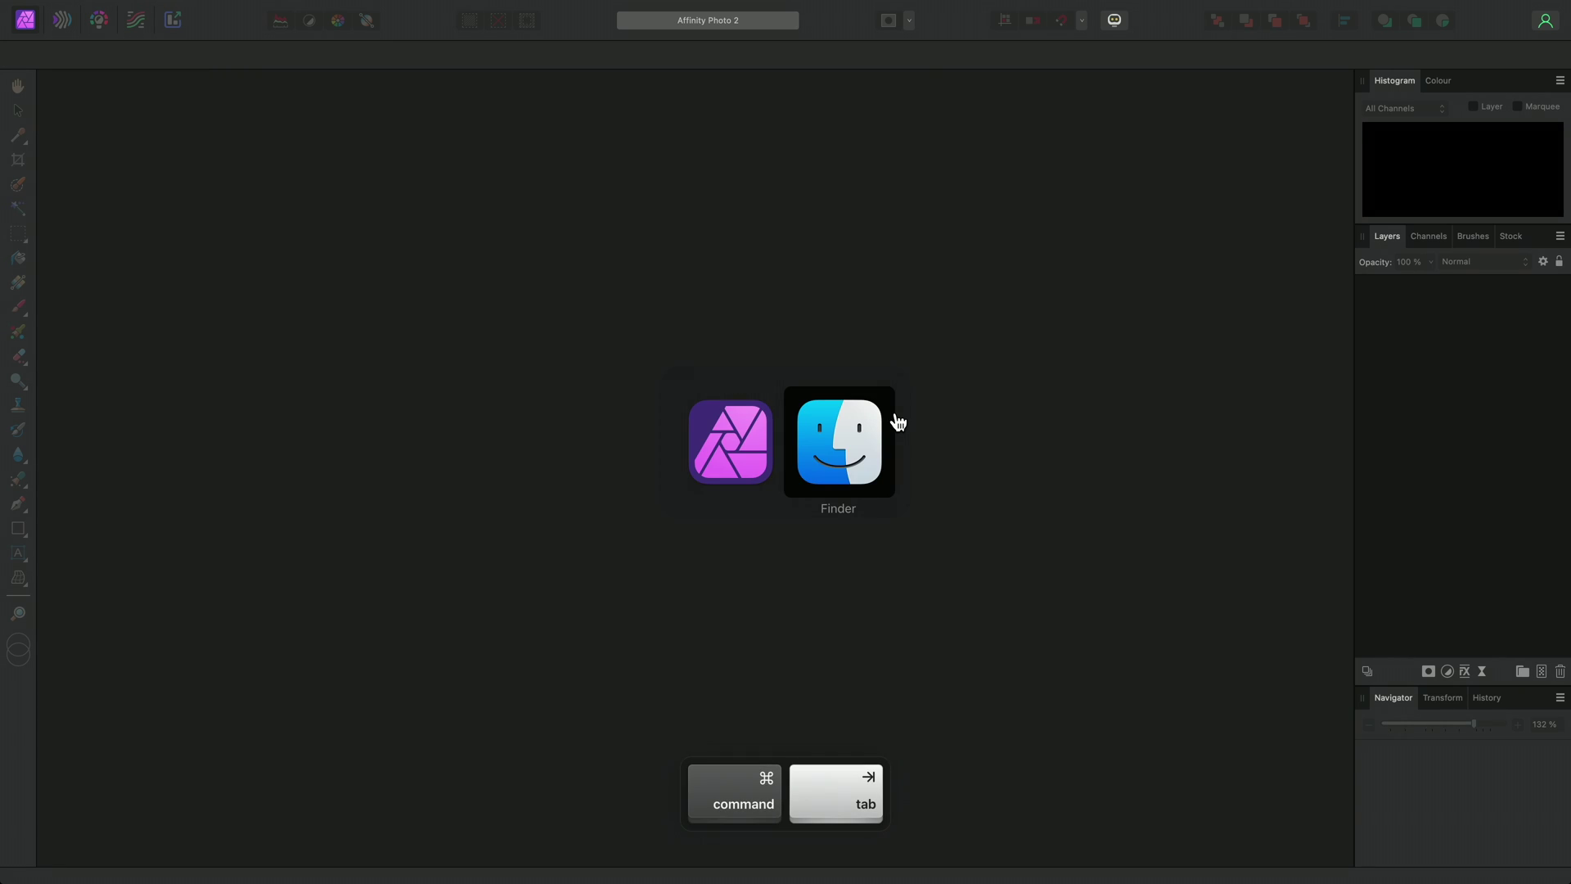
Step: Quick Look the greyscale panorama TIFFs in Panoramas Exported, from Blood Red Sky.tiff onward, then return to Affinity Photo
{"action": "left_click", "coordinate": [573, 161]}
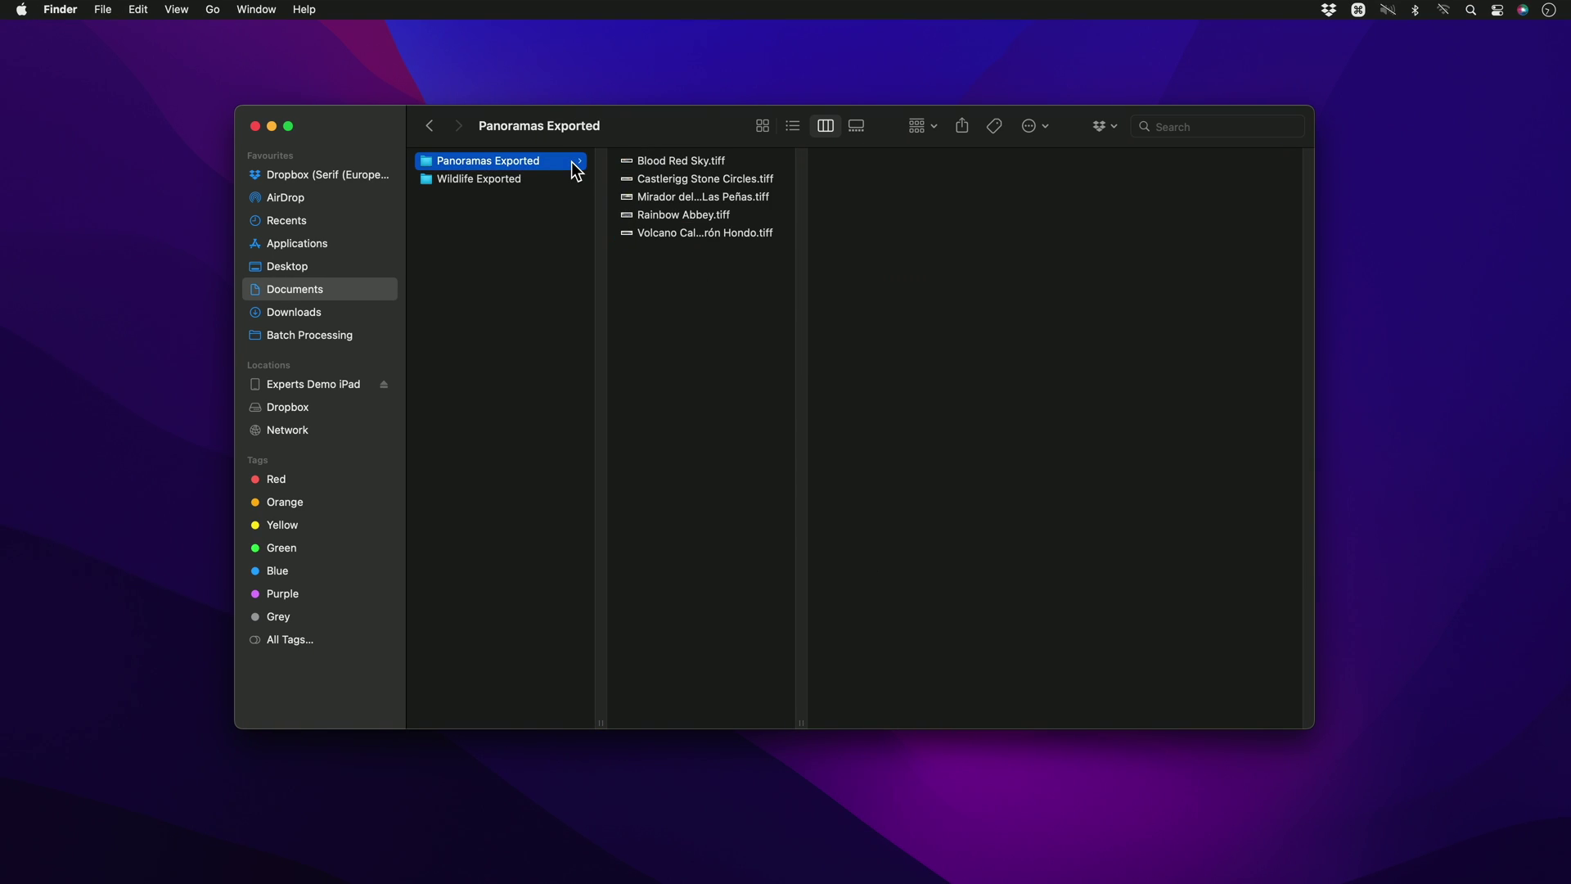
{"action": "left_click", "coordinate": [676, 167]}
{"action": "key", "text": "space"}
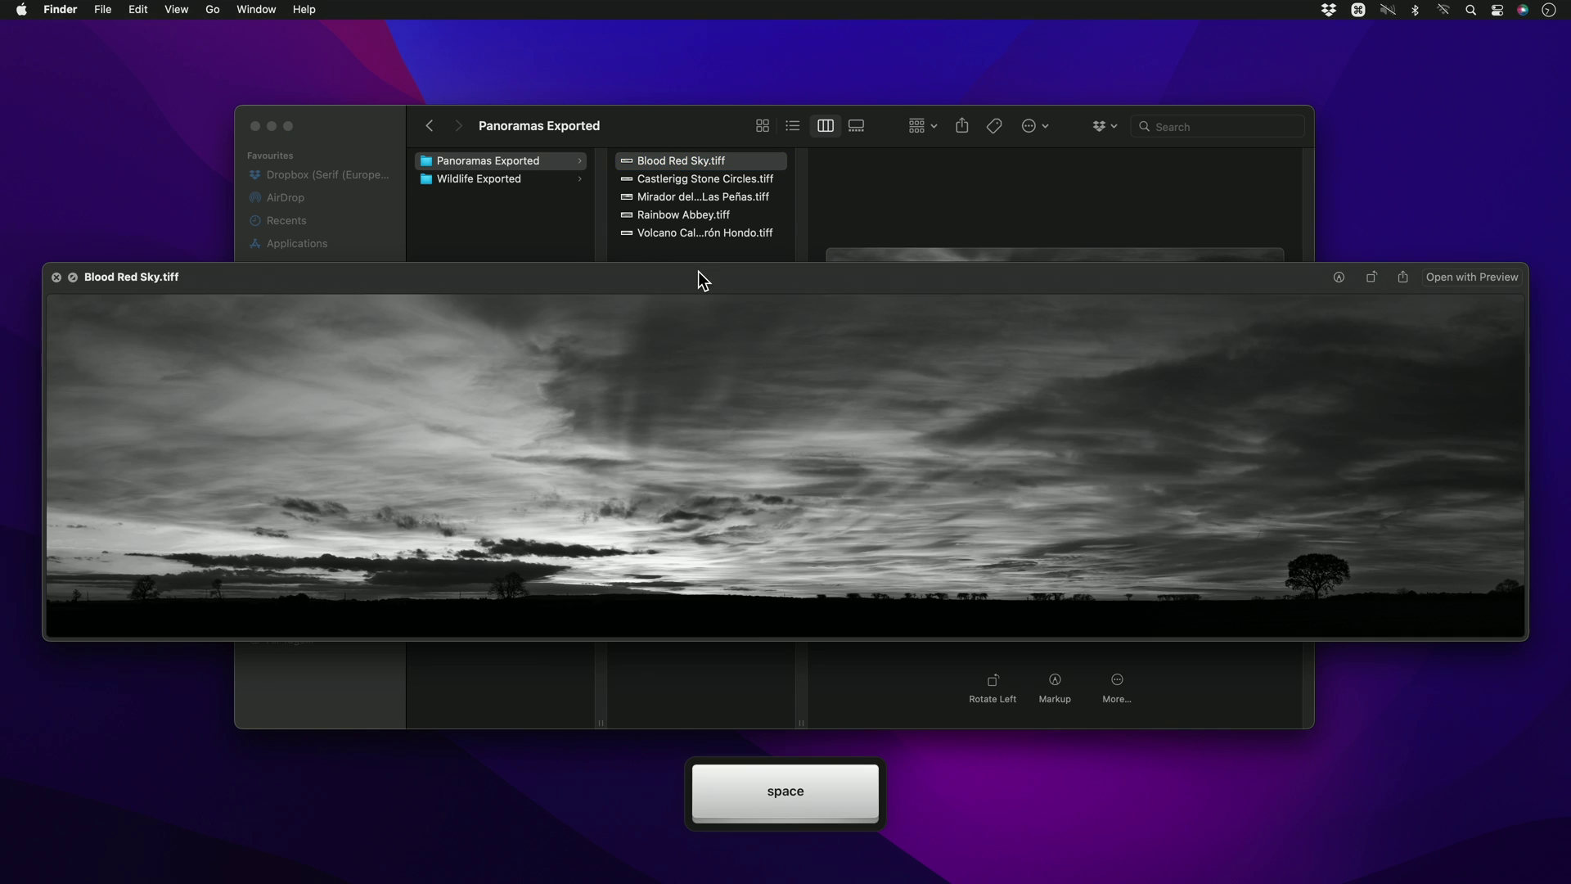
{"action": "key", "text": "Down"}
{"action": "key", "text": "Down"}
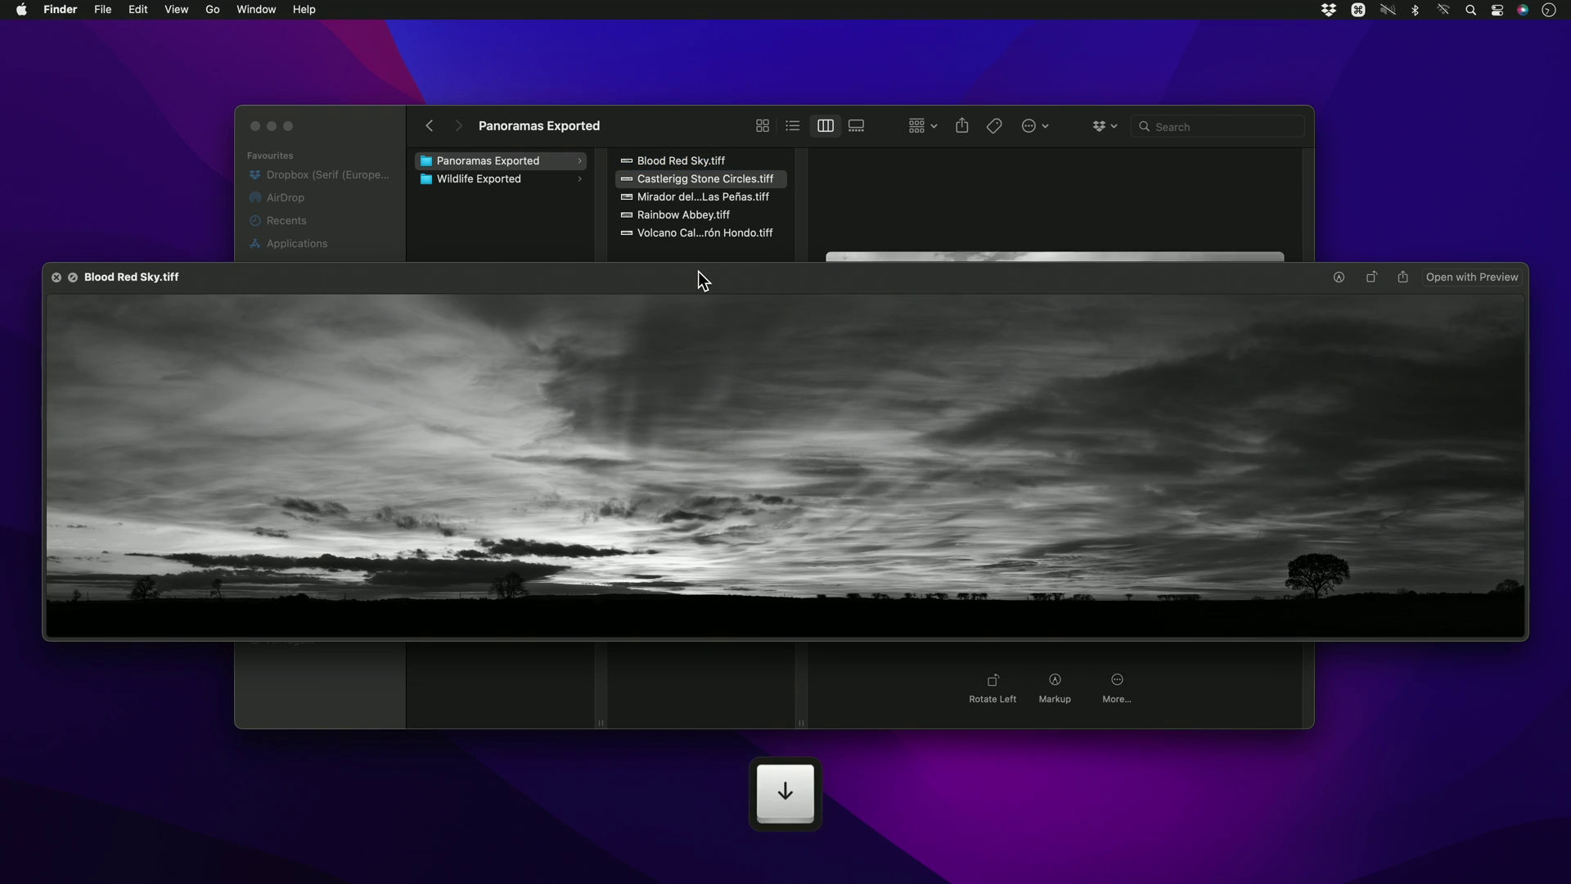
{"action": "key", "text": "Down"}
{"action": "key", "text": "Down"}
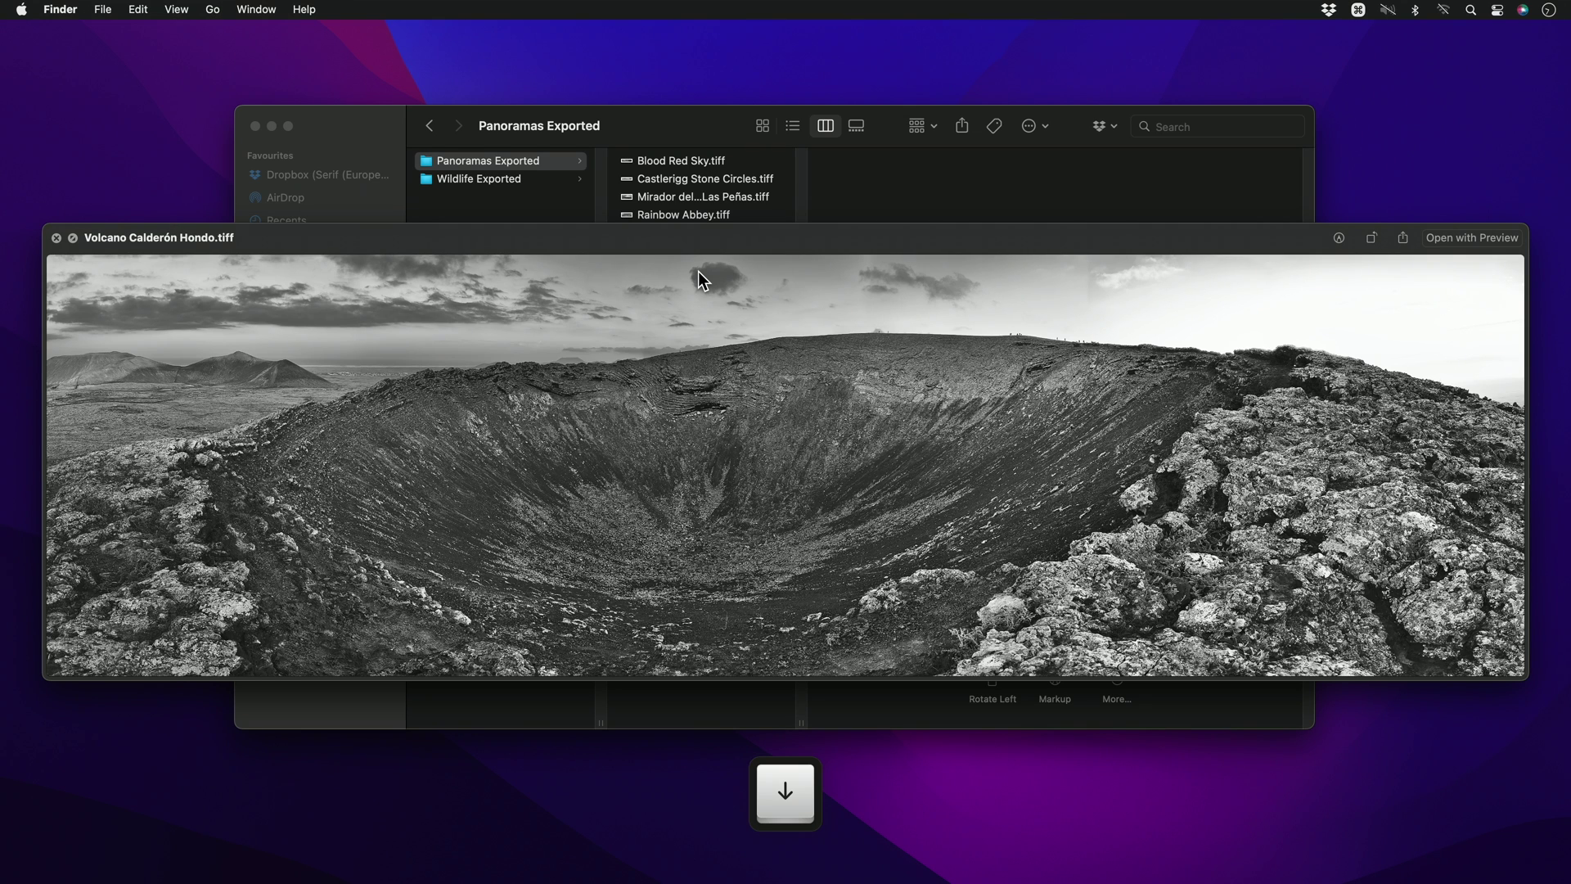
{"action": "key", "text": "space"}
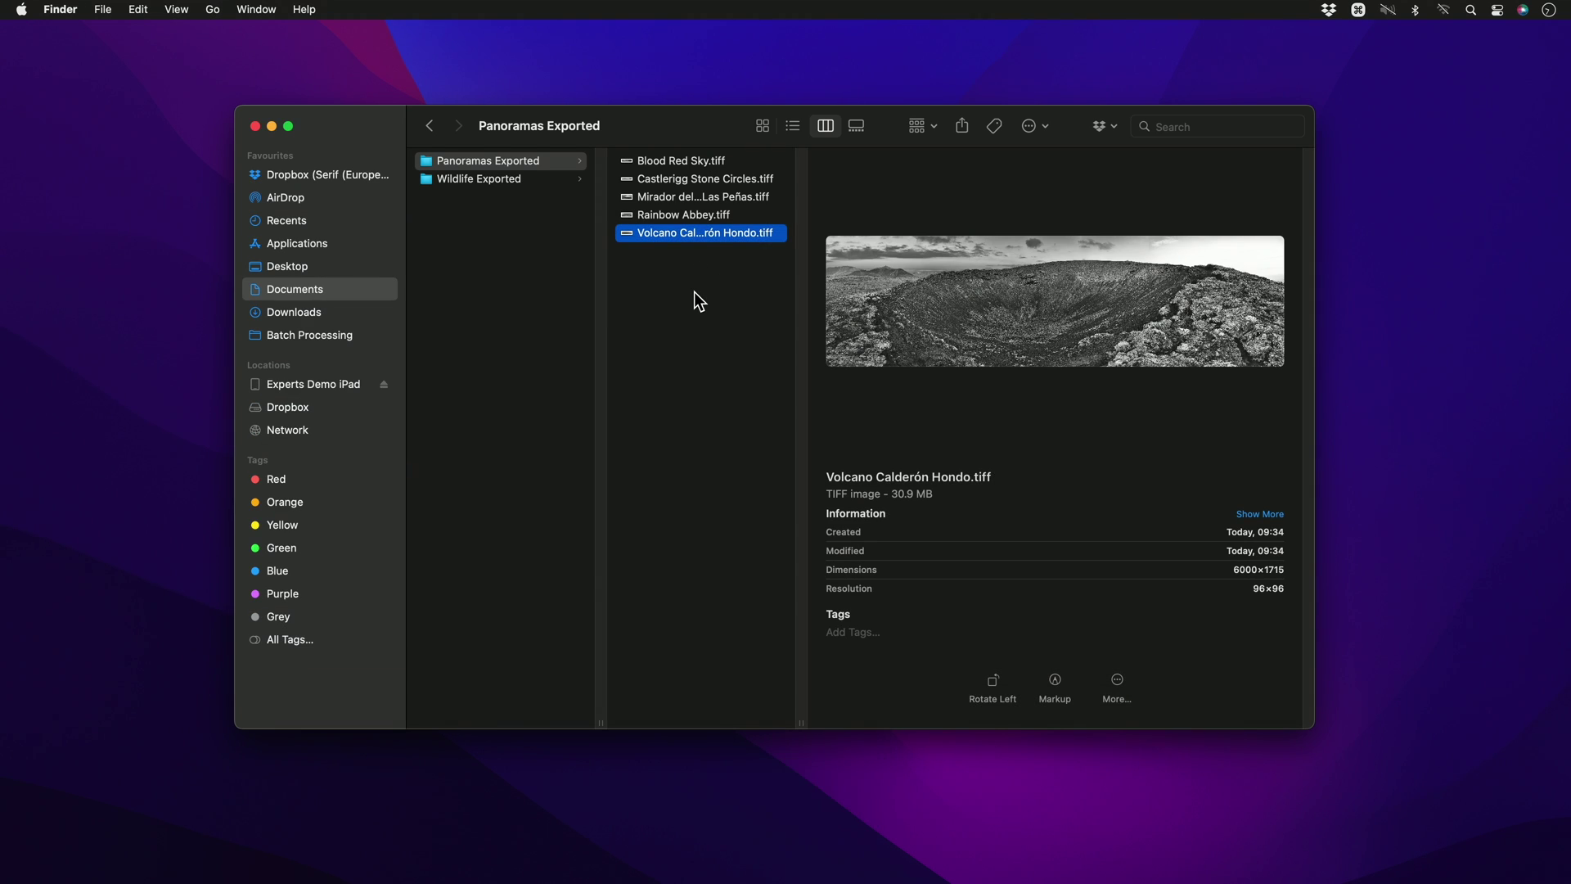
{"action": "key", "text": "super+Tab"}
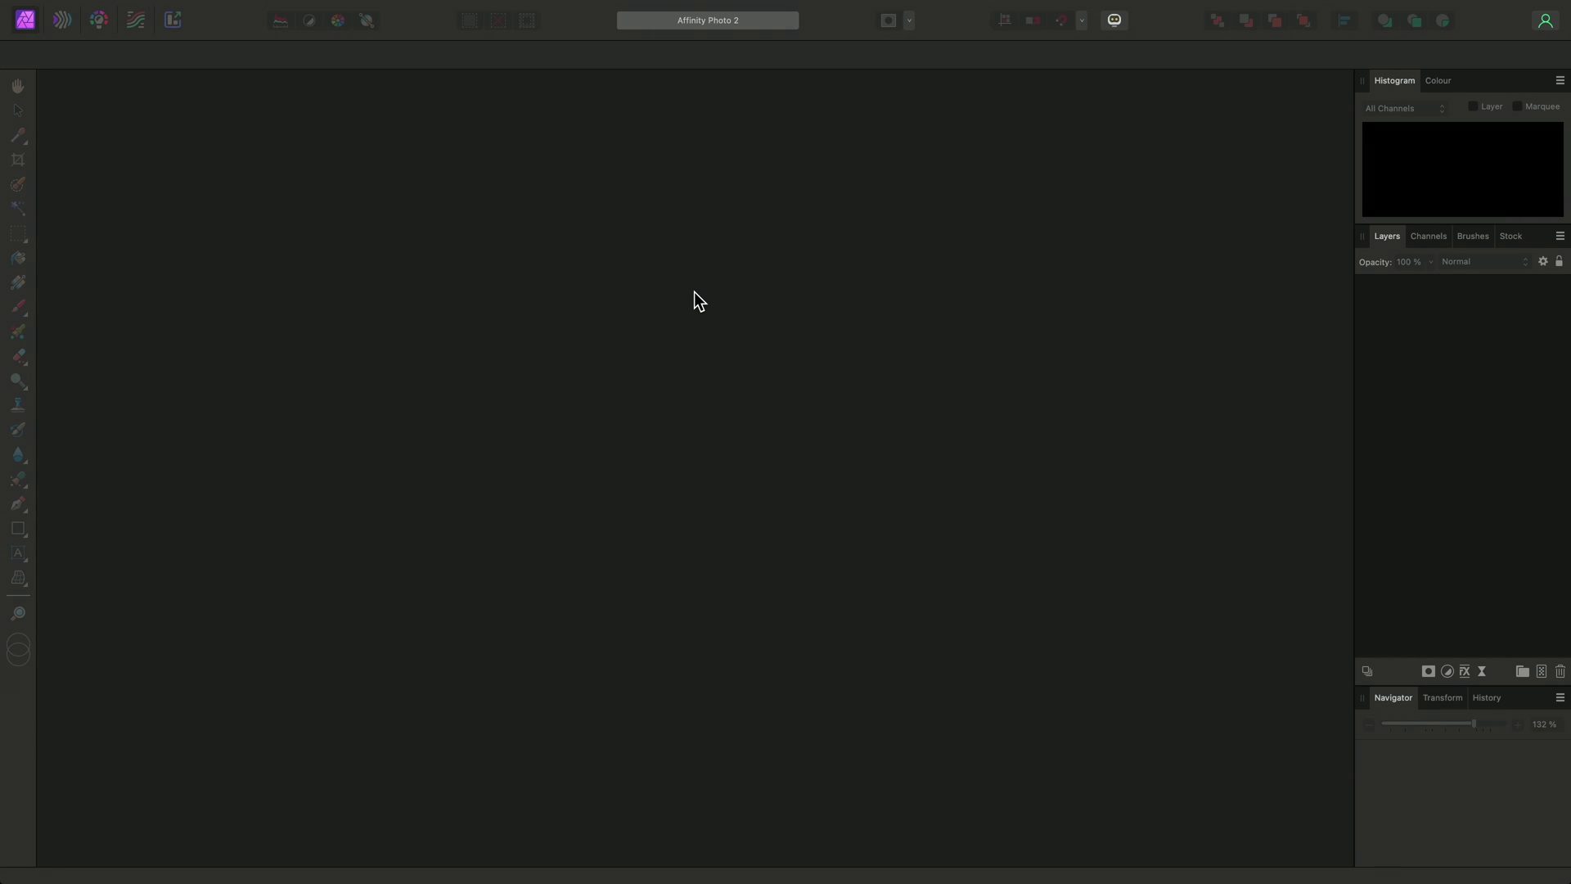
Step: Start a new batch job with the six PSD/PSB files from Legacy Documents as sources
{"action": "mouse_move", "coordinate": [571, 4]}
{"action": "left_click", "coordinate": [152, 9]}
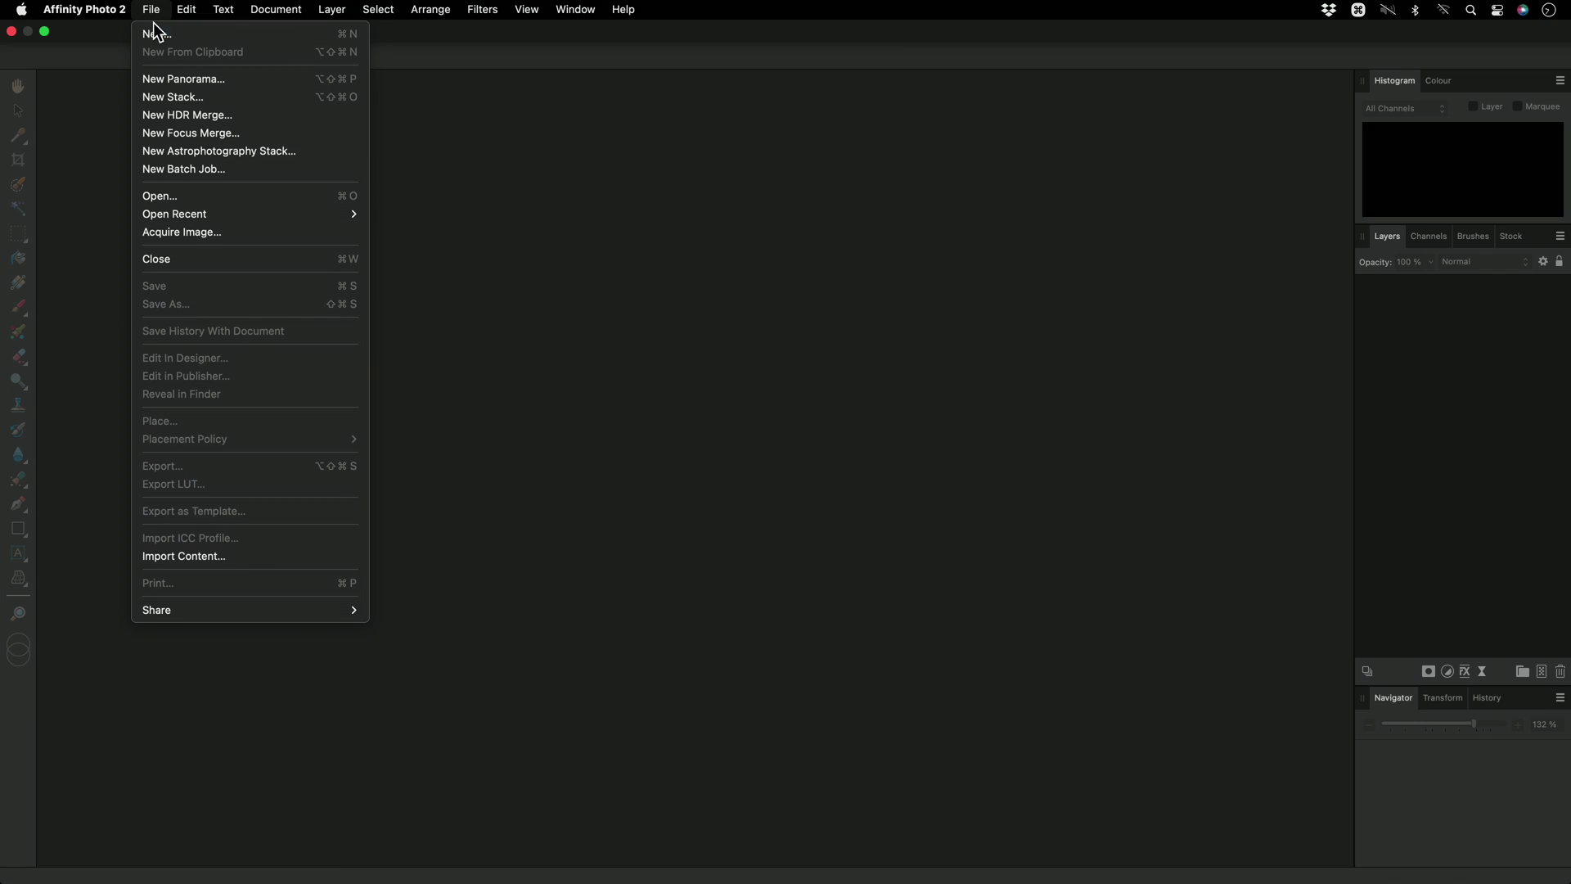
{"action": "left_click", "coordinate": [219, 167]}
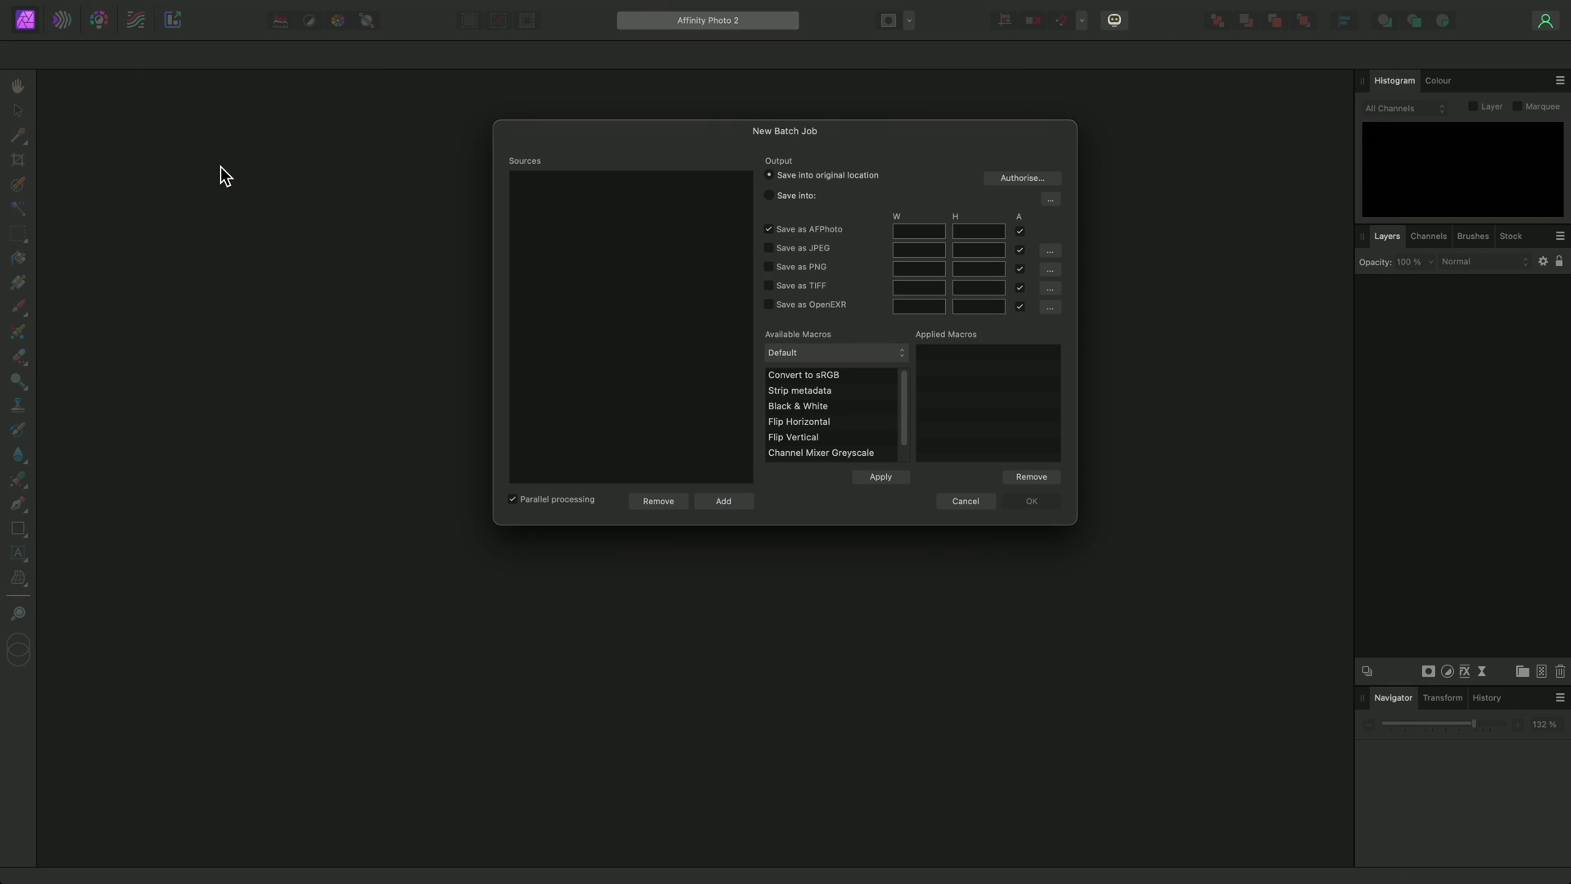
{"action": "left_click", "coordinate": [725, 502]}
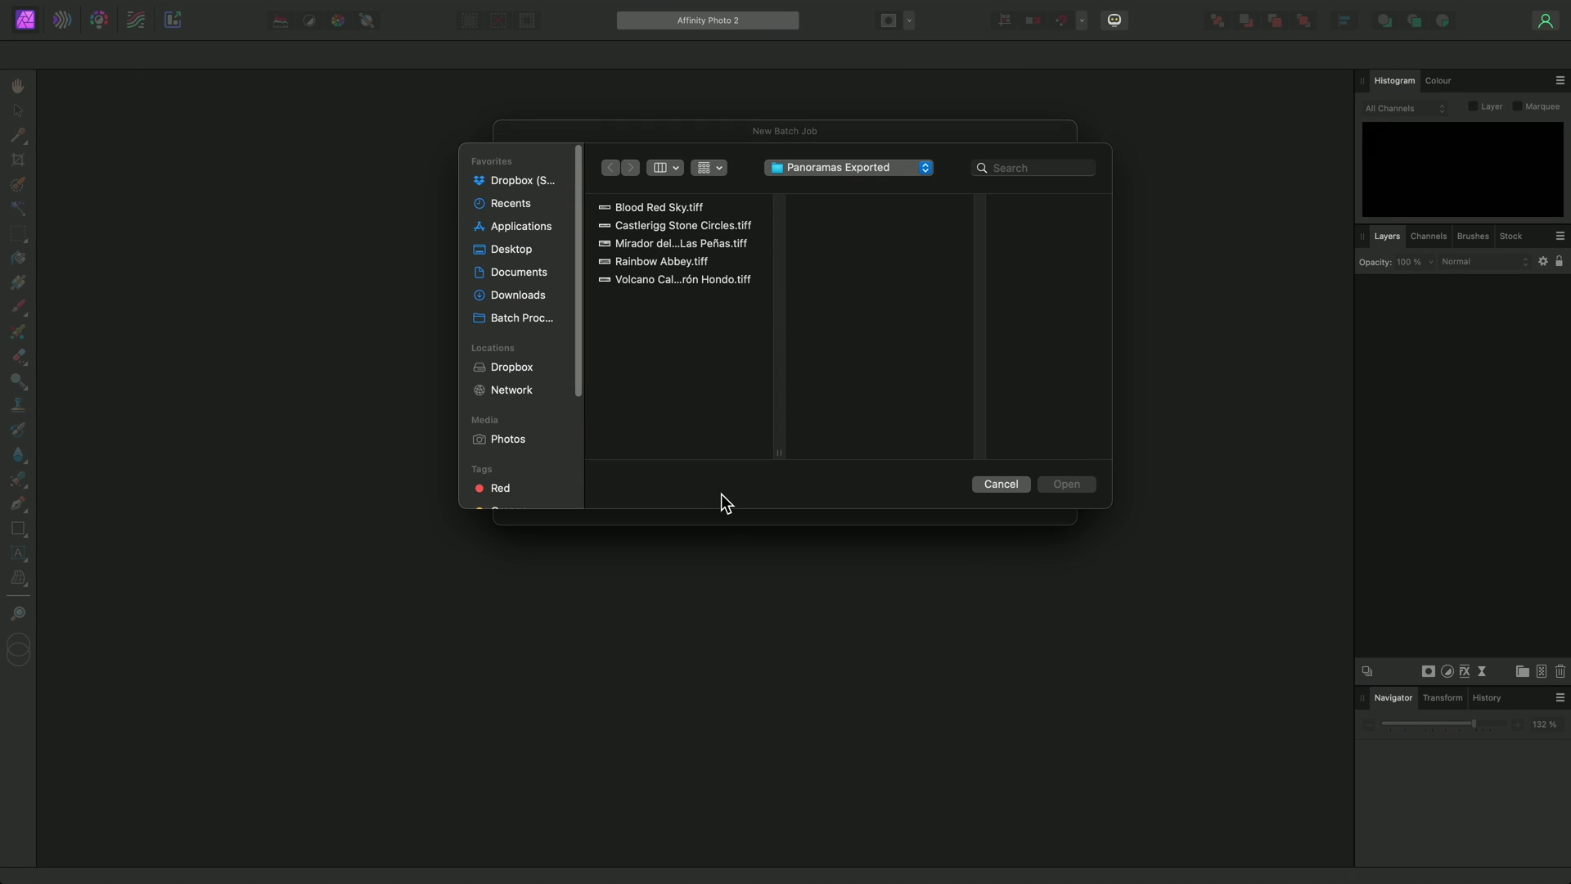
{"action": "left_click", "coordinate": [550, 320]}
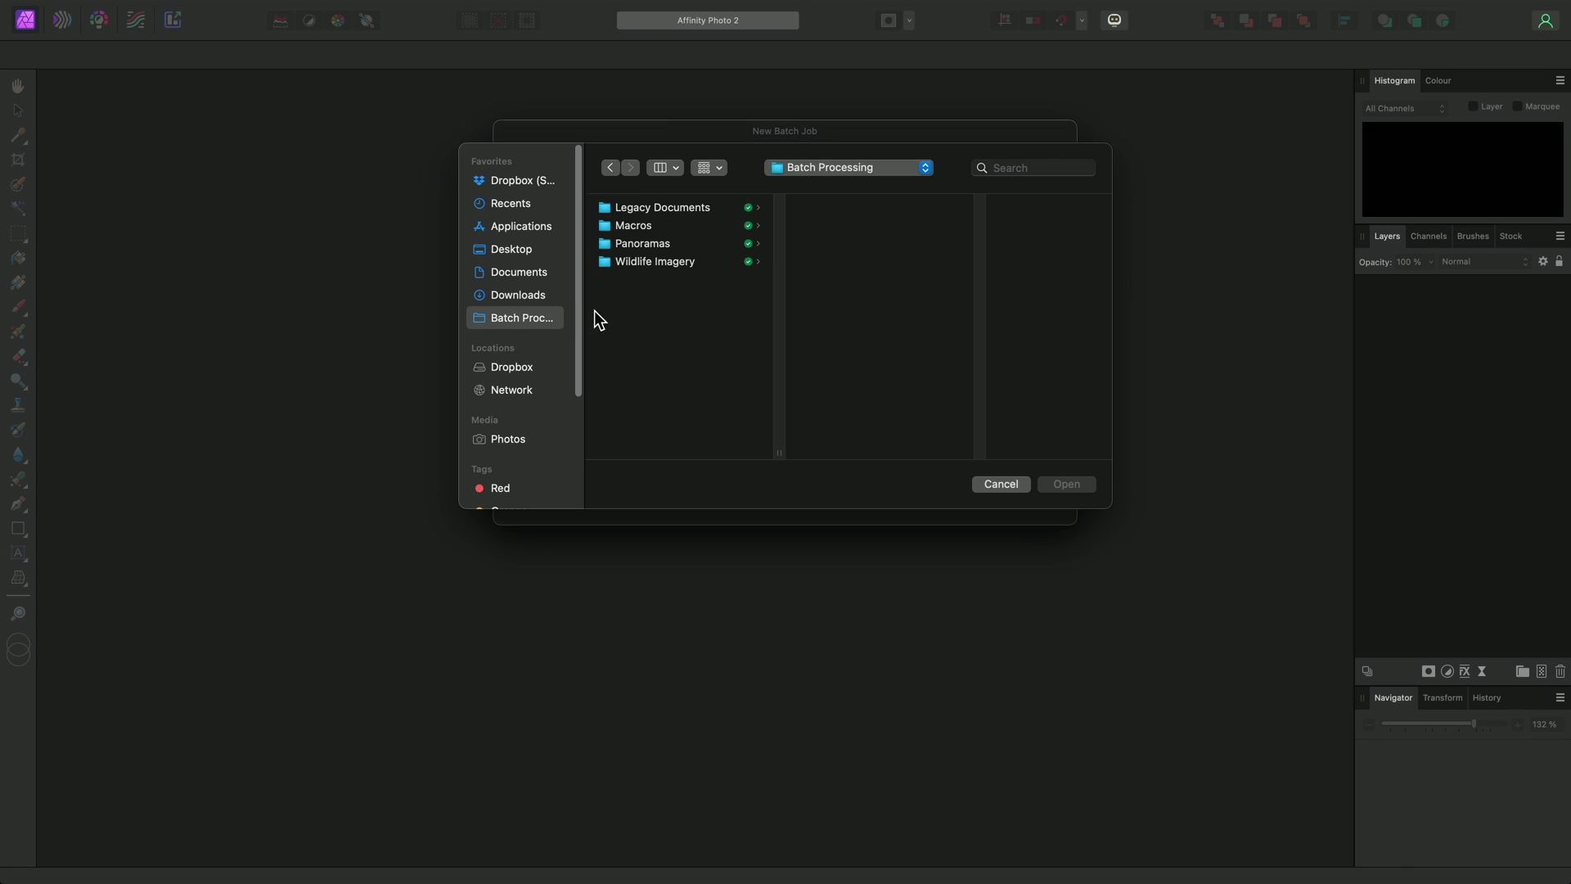
{"action": "left_click", "coordinate": [706, 208]}
{"action": "left_click_drag", "start_coordinate": [821, 311], "coordinate": [837, 210]}
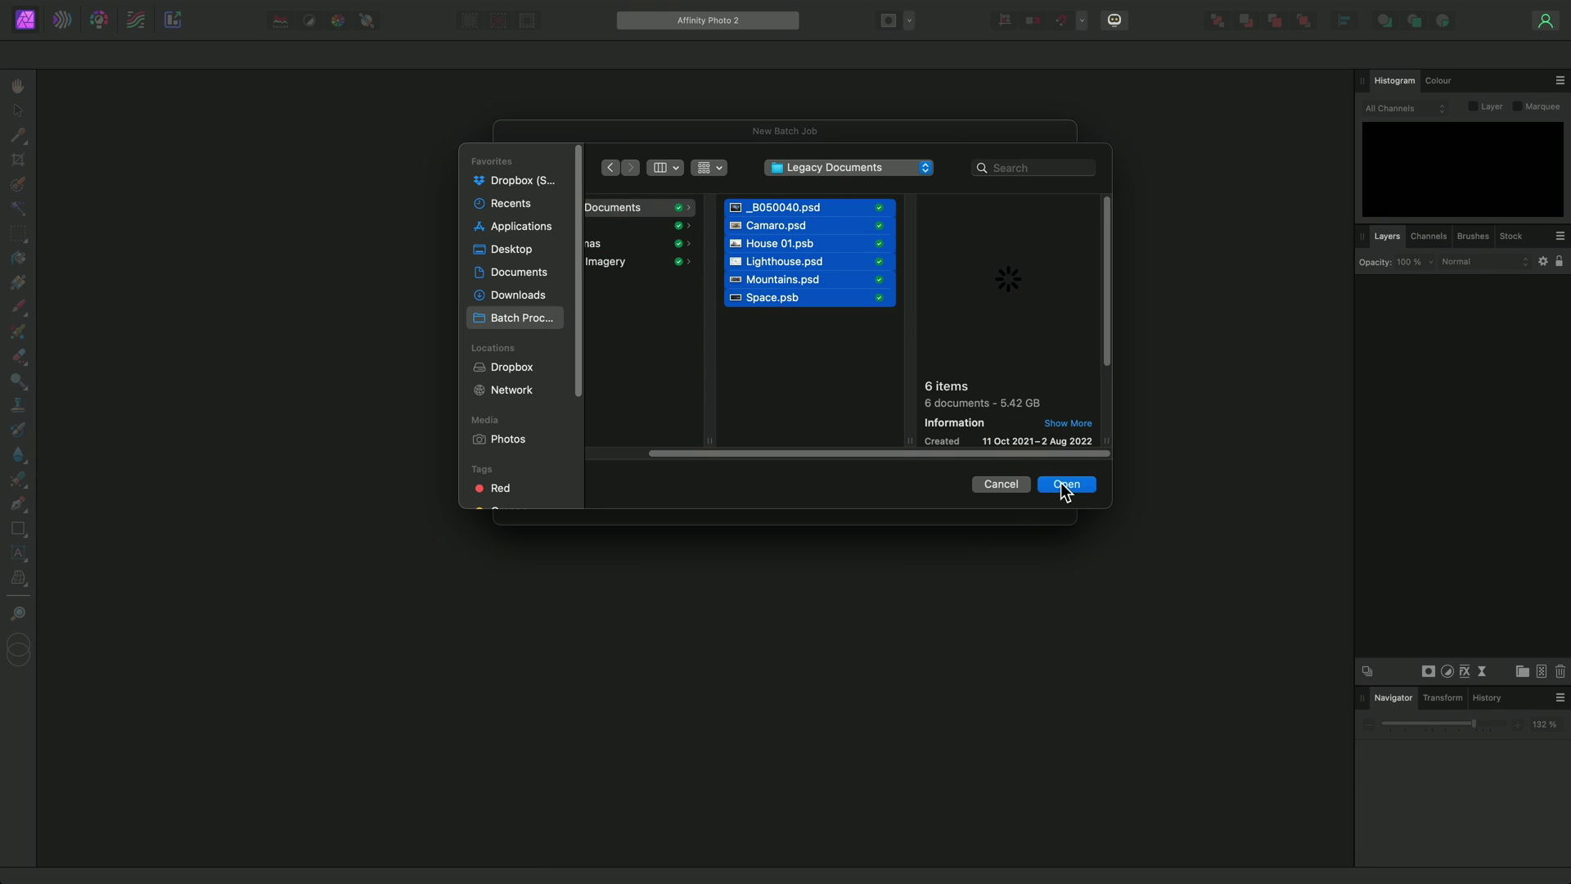
{"action": "left_click", "coordinate": [1060, 483]}
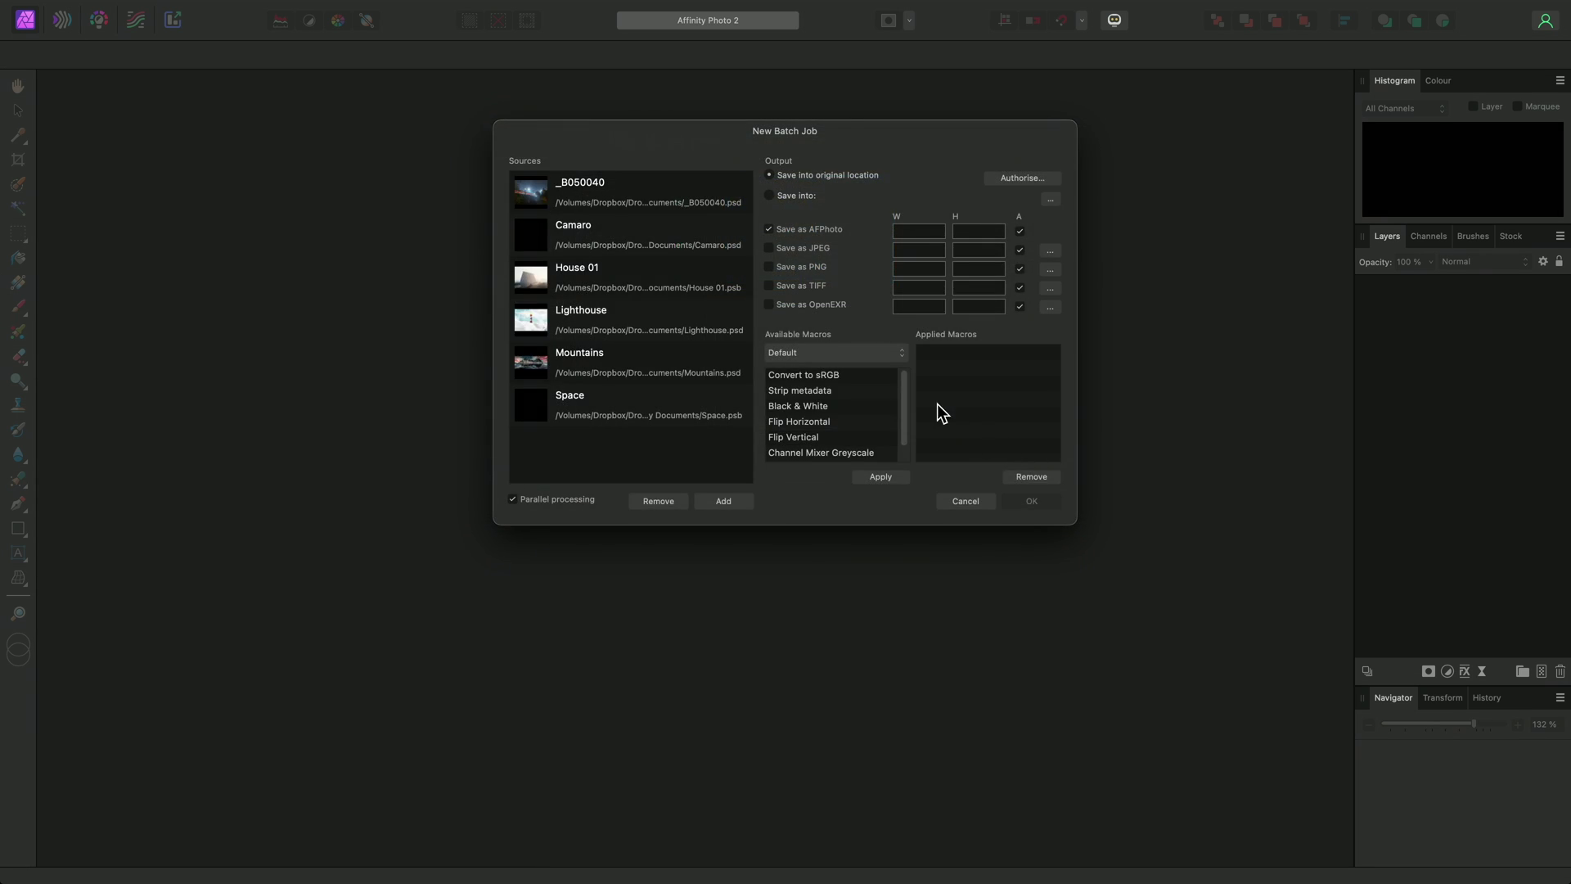
Step: Output to a new 'Converted Legacy Documents' folder and run the .afphoto conversion
{"action": "left_click", "coordinate": [1050, 201]}
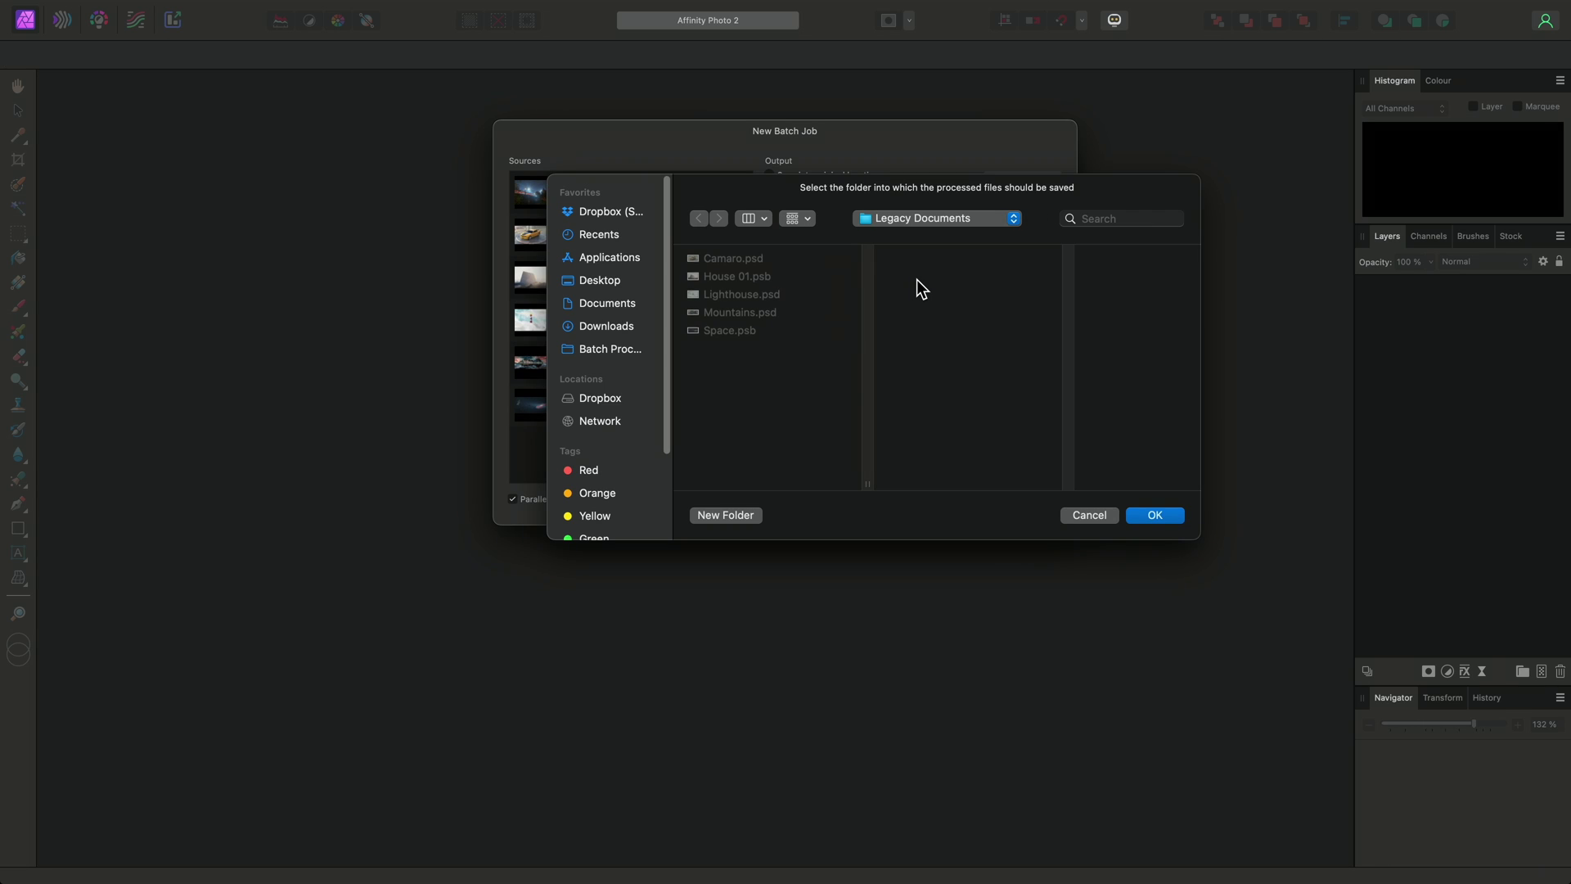
{"action": "left_click", "coordinate": [745, 512]}
{"action": "type", "text": "Converted "}
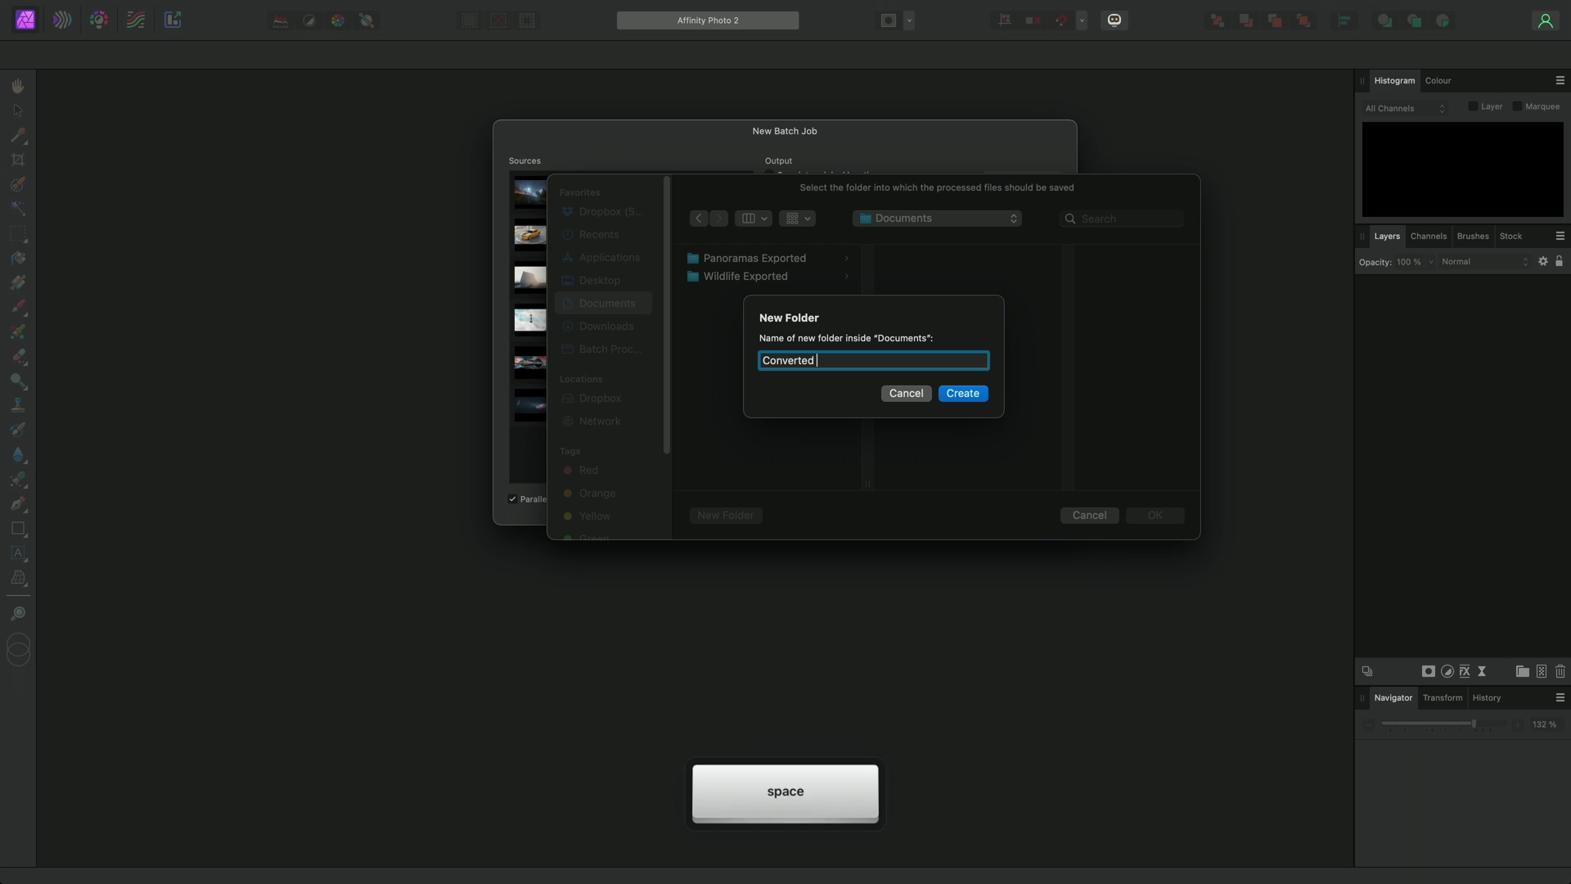
{"action": "type", "text": "Legacy Documents"}
{"action": "key", "text": "Return"}
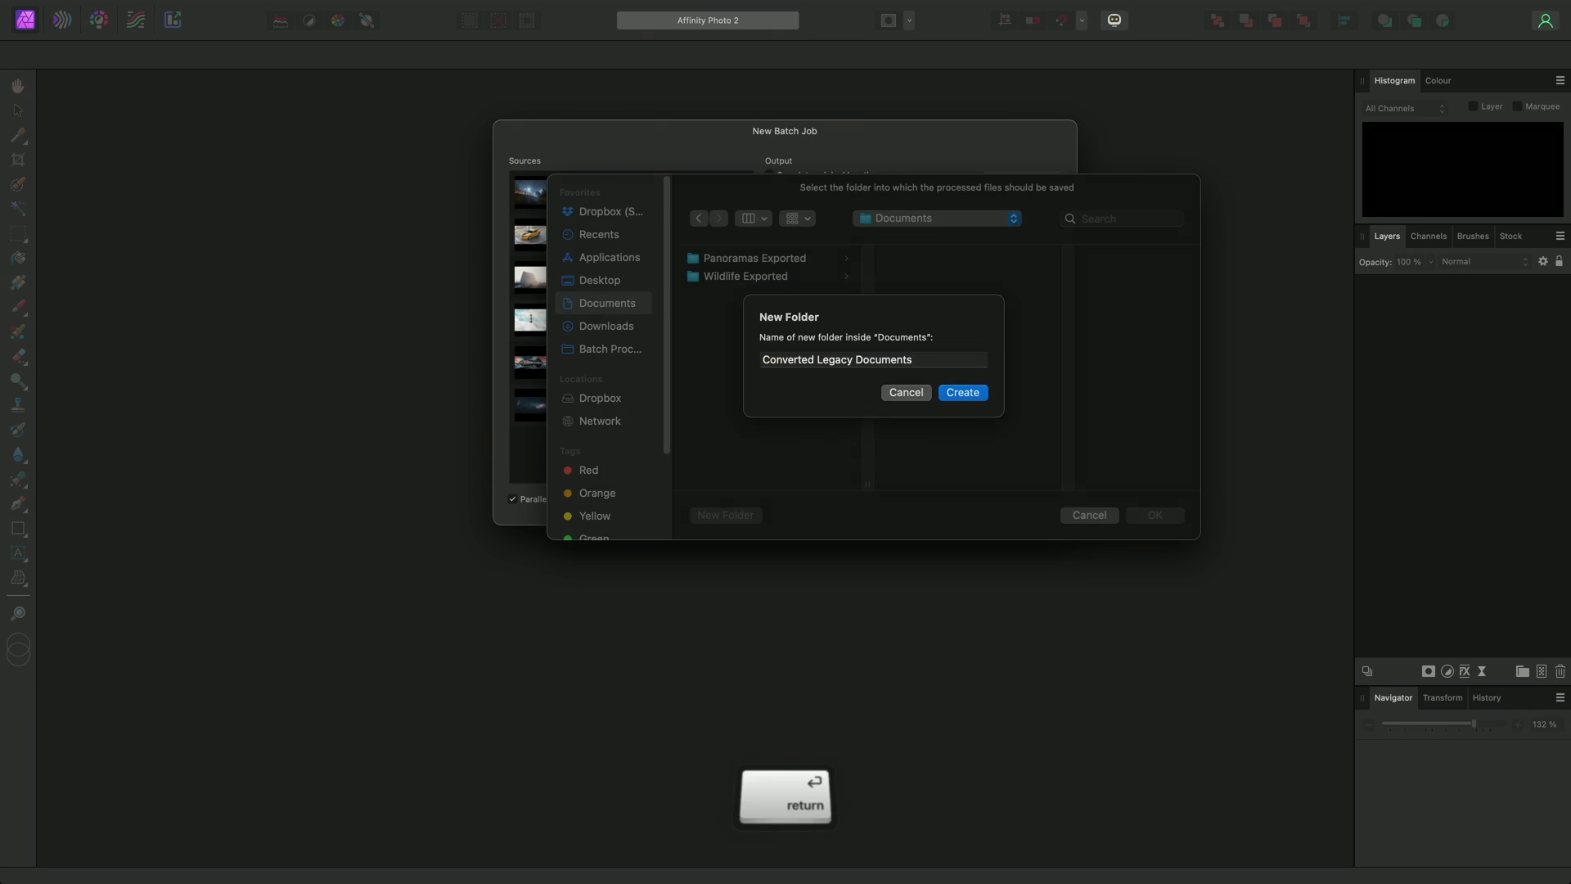
{"action": "left_click", "coordinate": [1146, 516]}
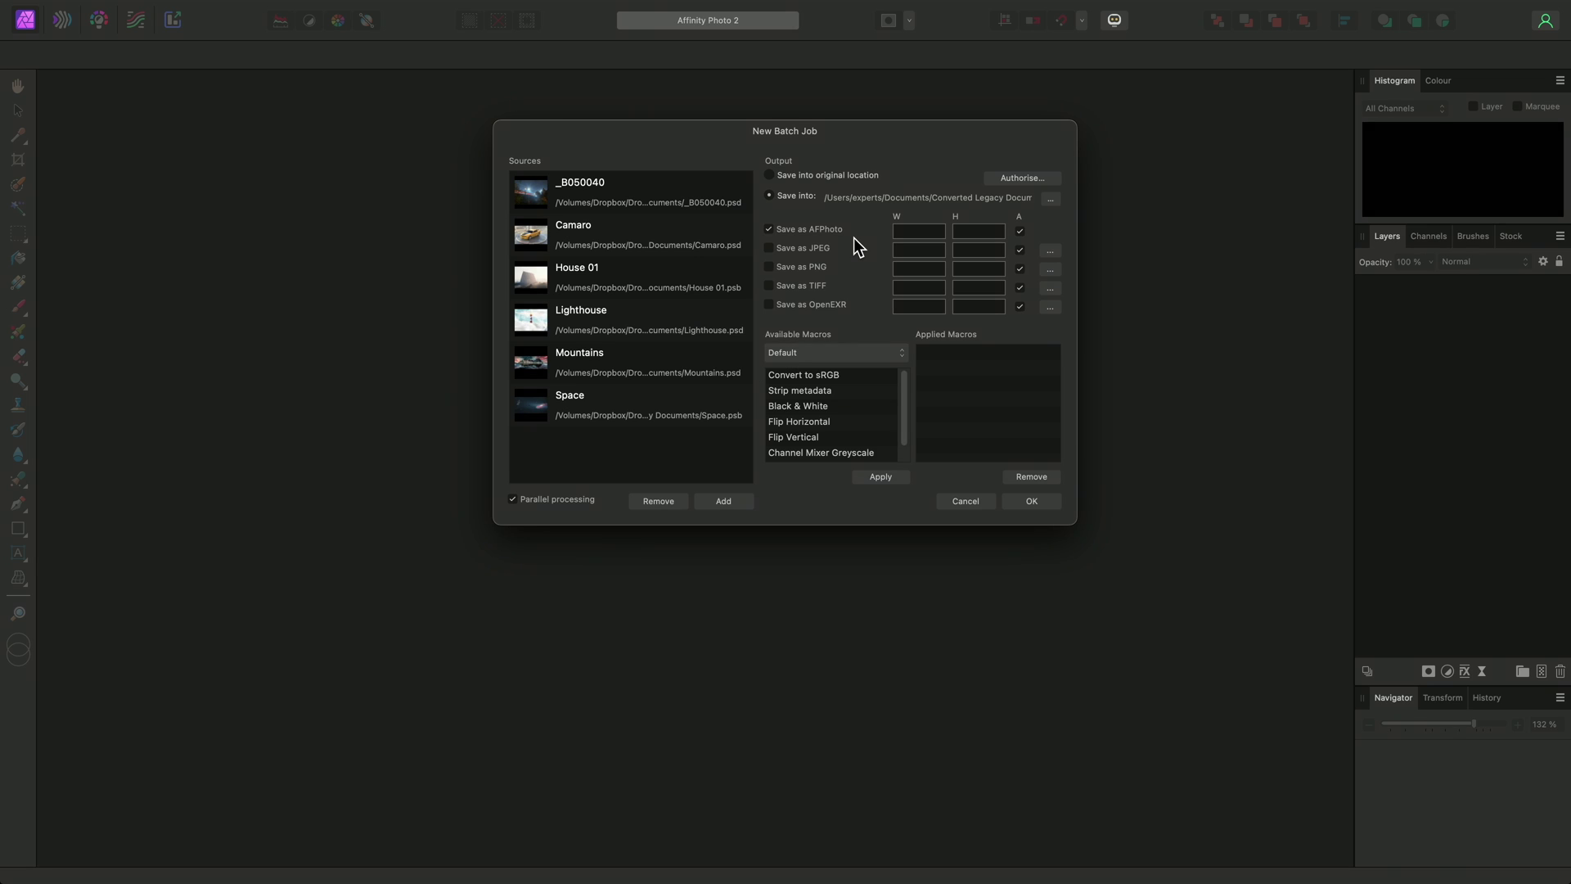
{"action": "left_click", "coordinate": [1057, 500]}
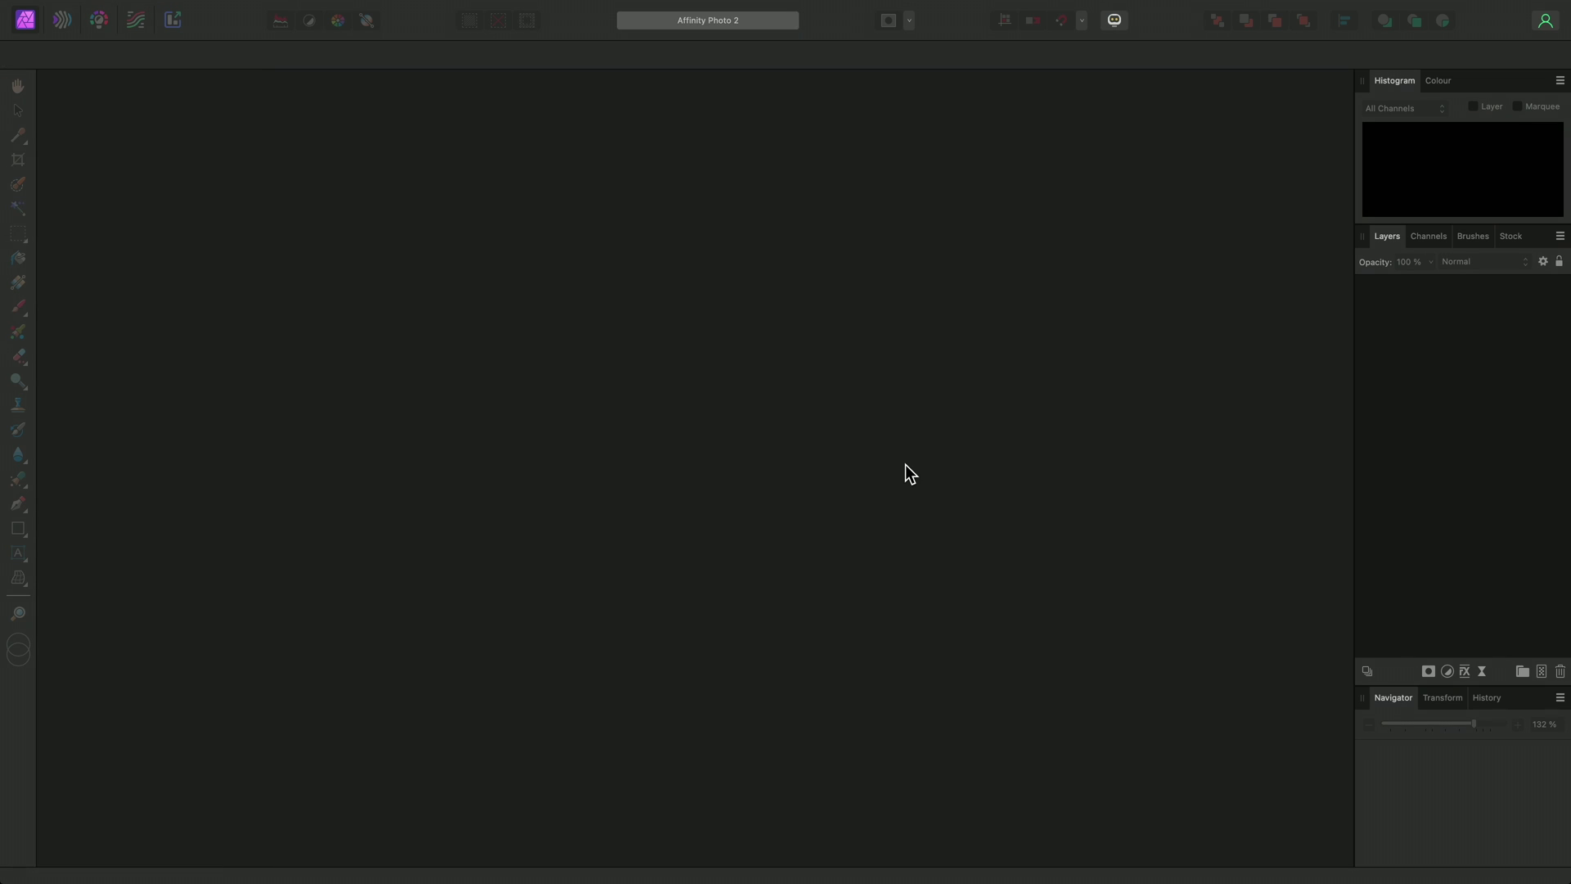
Step: In Finder, preview the converted .afphoto files in Converted Legacy Documents
{"action": "key", "text": "super+Tab"}
{"action": "left_click", "coordinate": [568, 169]}
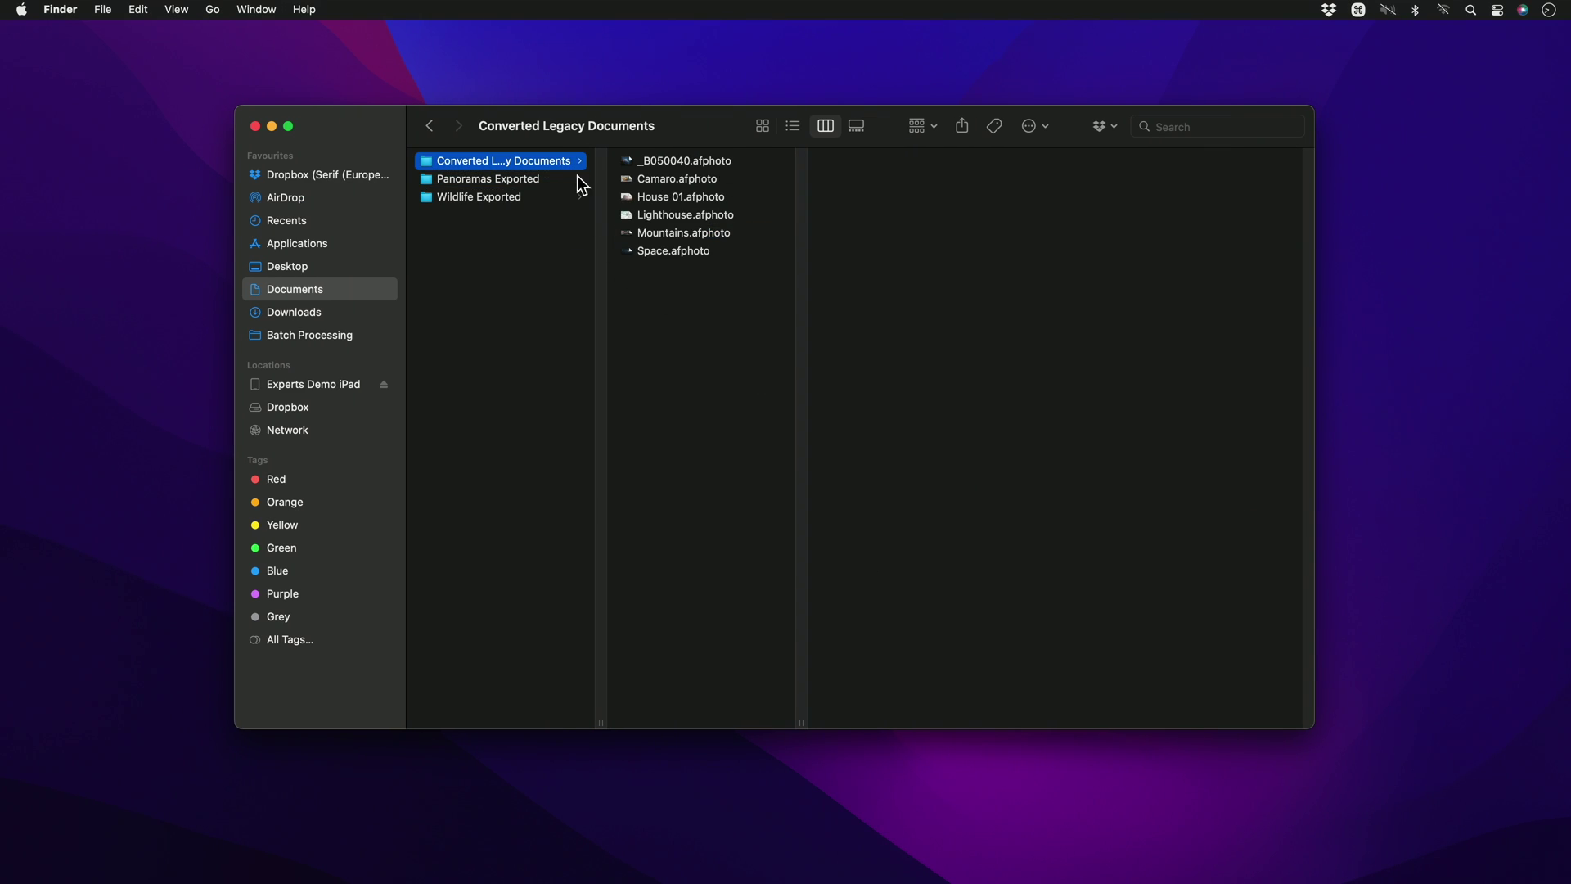
{"action": "key", "text": "Right"}
{"action": "key", "text": "Down"}
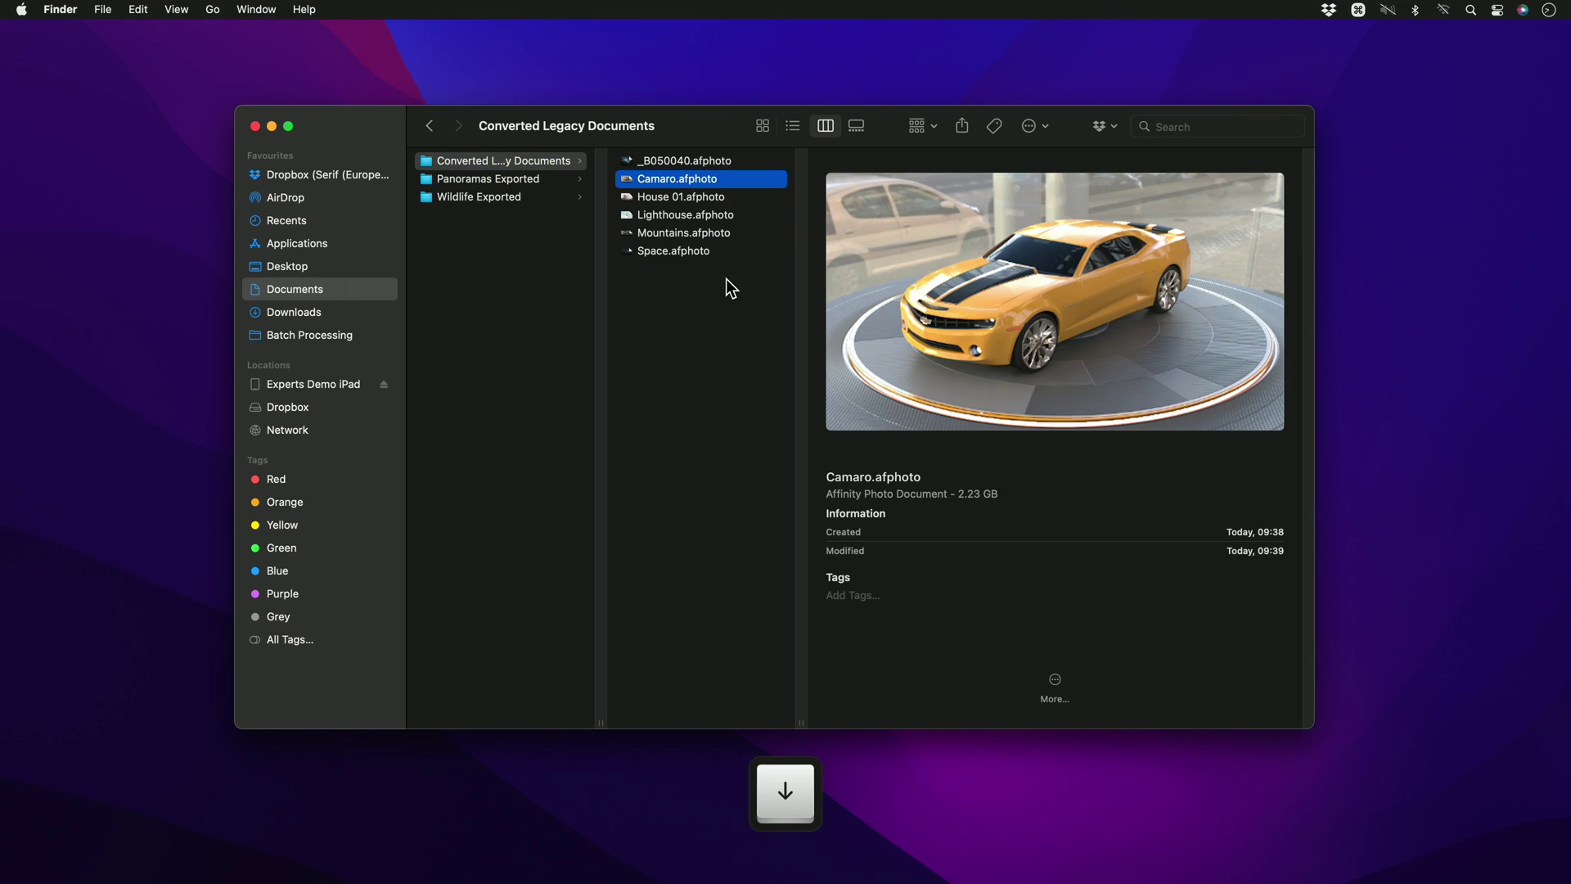
{"action": "key", "text": "Down"}
{"action": "key", "text": "Down"}
{"action": "key", "text": "Down"}
{"action": "key", "text": "Down"}
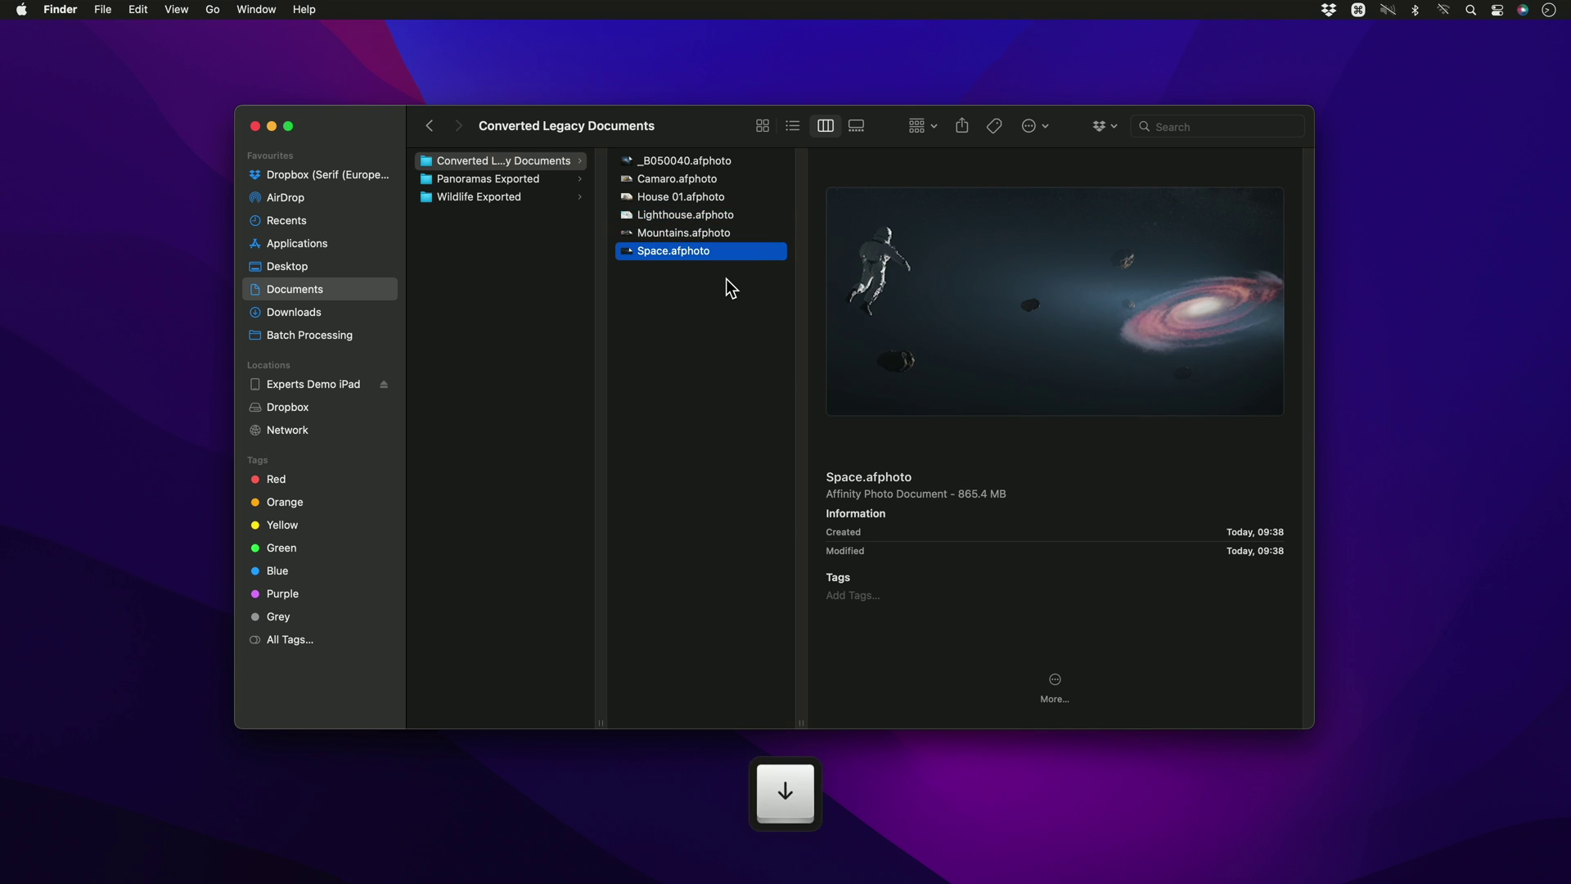
Step: Drag Mountains.afphoto onto Affinity Photo to open it
{"action": "left_click", "coordinate": [710, 234]}
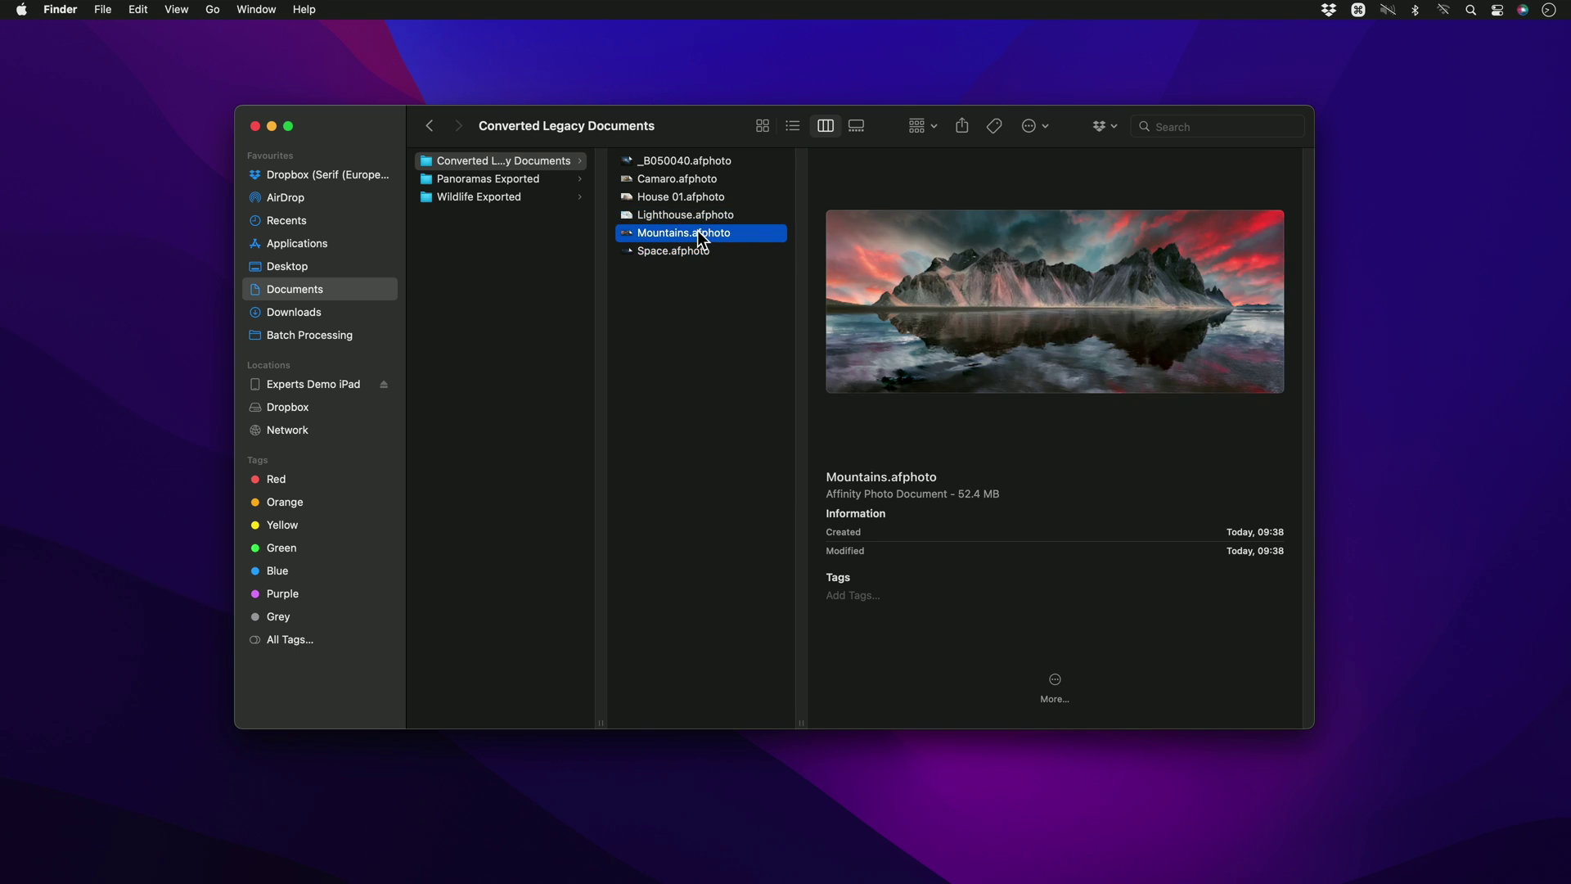
{"action": "key", "text": "super+Tab"}
{"action": "left_click_drag", "start_coordinate": [698, 233], "coordinate": [788, 420]}
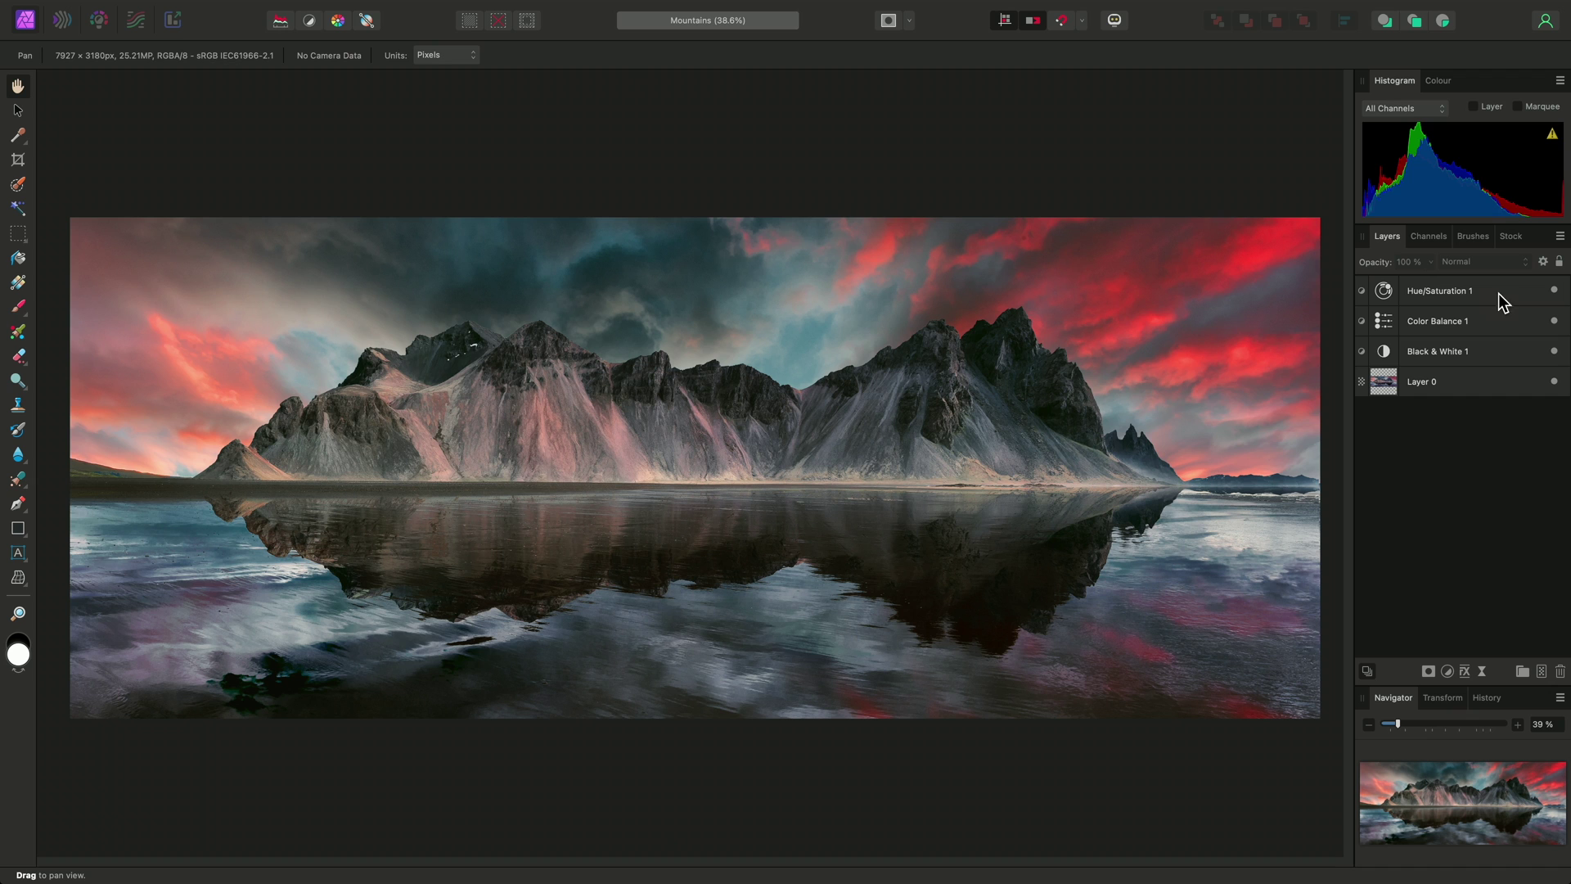
Step: Toggle Hue/Saturation 1 and Color Balance 1 off and back on, then switch to Finder
{"action": "left_click", "coordinate": [1554, 291]}
{"action": "left_click", "coordinate": [1554, 320]}
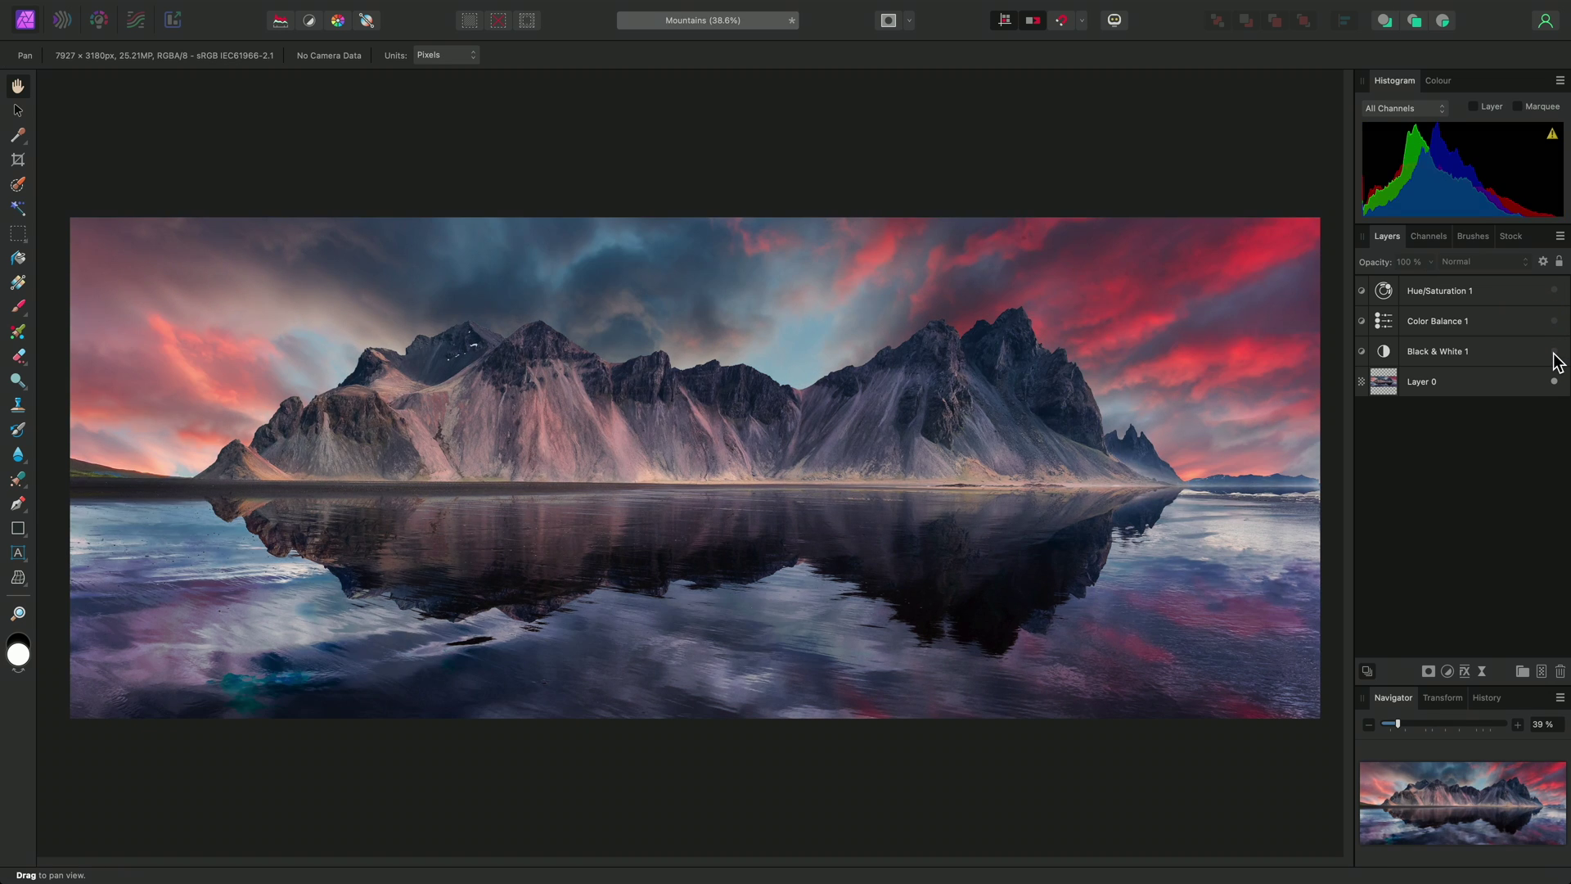
{"action": "left_click", "coordinate": [1554, 321]}
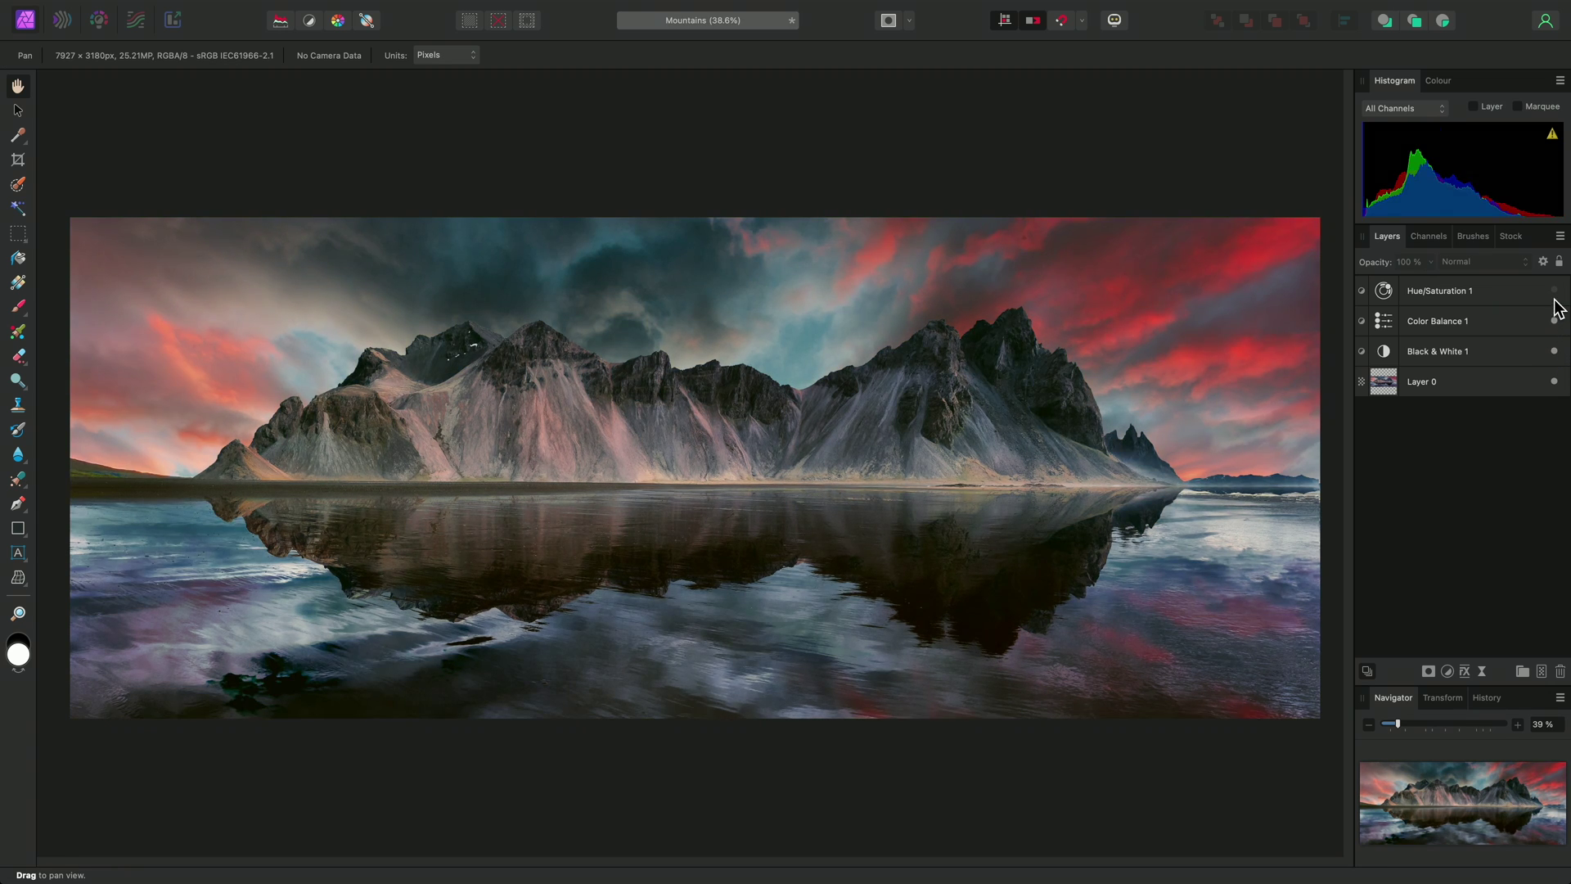
{"action": "left_click", "coordinate": [1554, 291]}
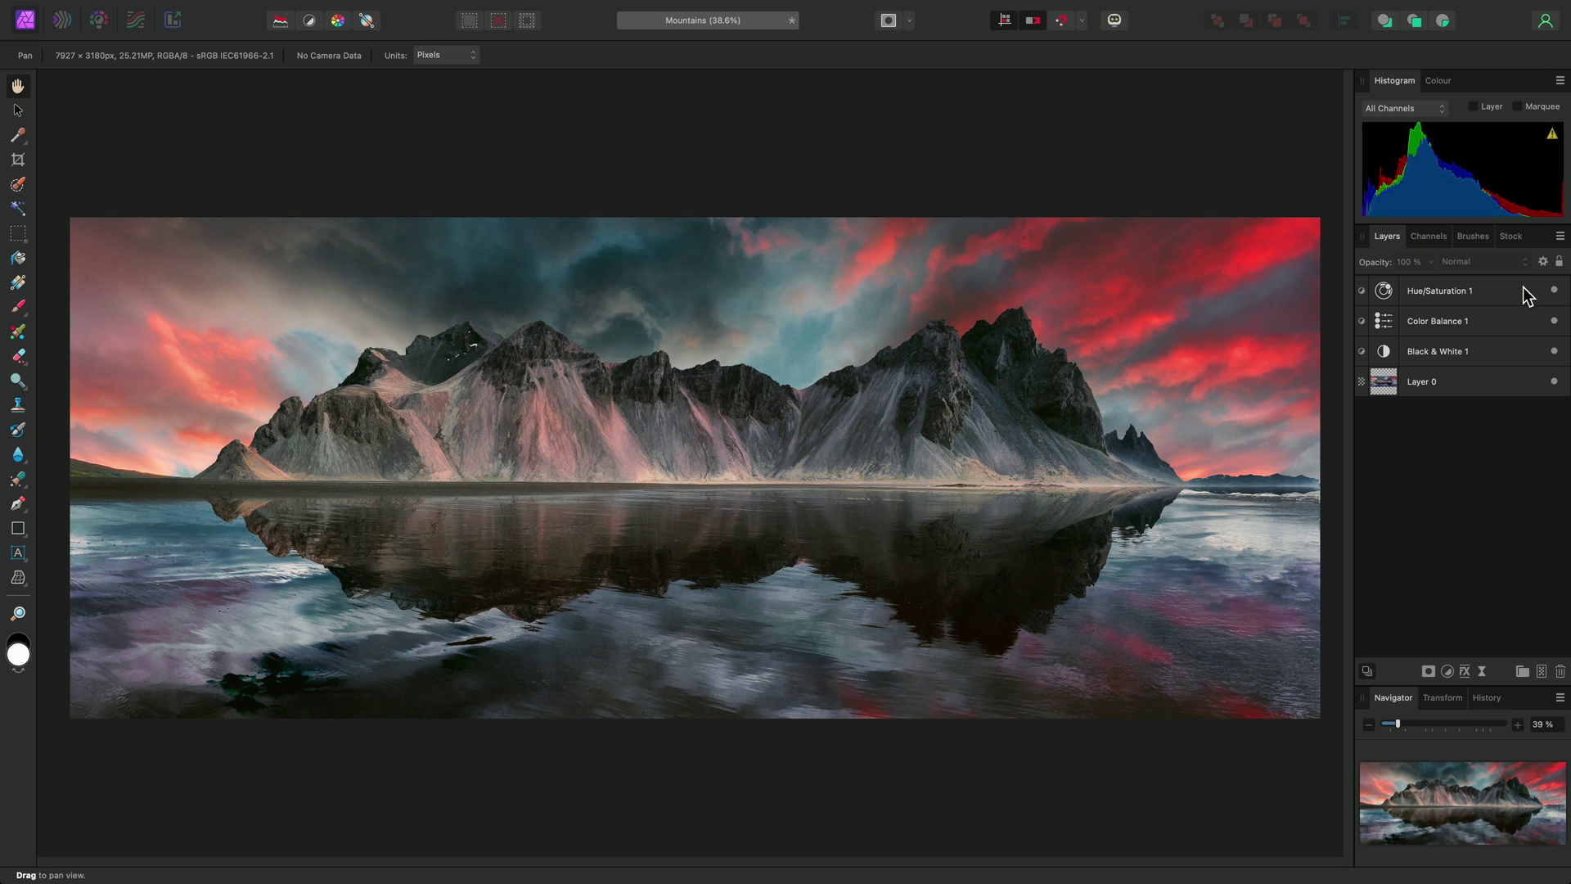
{"action": "key", "text": "super+Tab"}
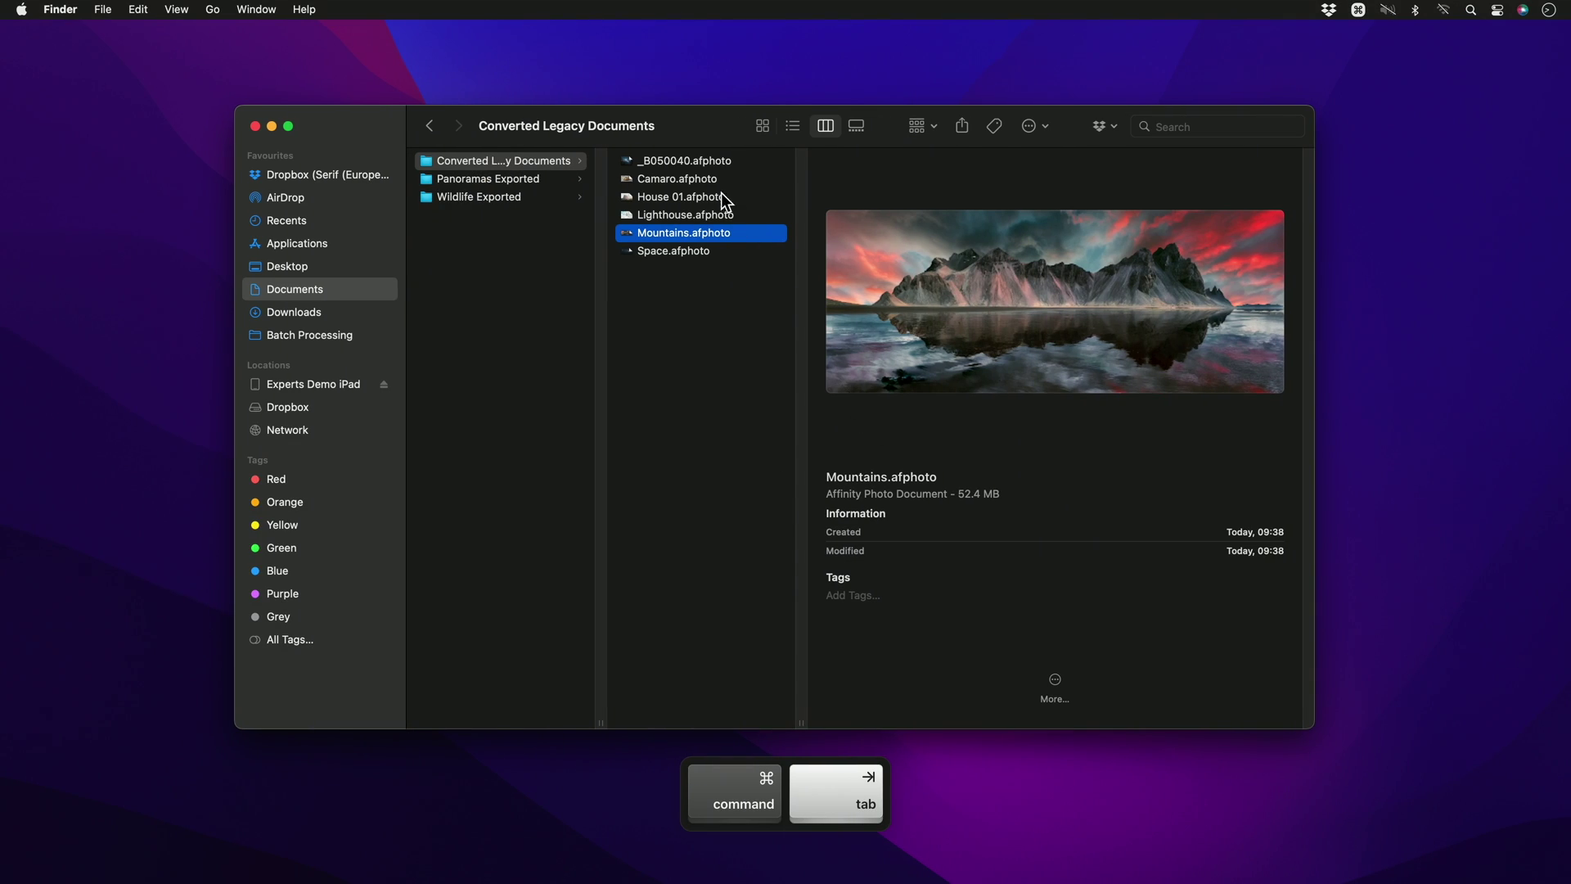
Step: Drag Camaro.afphoto from the converted folder into Affinity Photo to open it
{"action": "left_click", "coordinate": [724, 181]}
{"action": "left_click_drag", "start_coordinate": [715, 178], "coordinate": [945, 13]}
{"action": "key", "text": "super+Tab"}
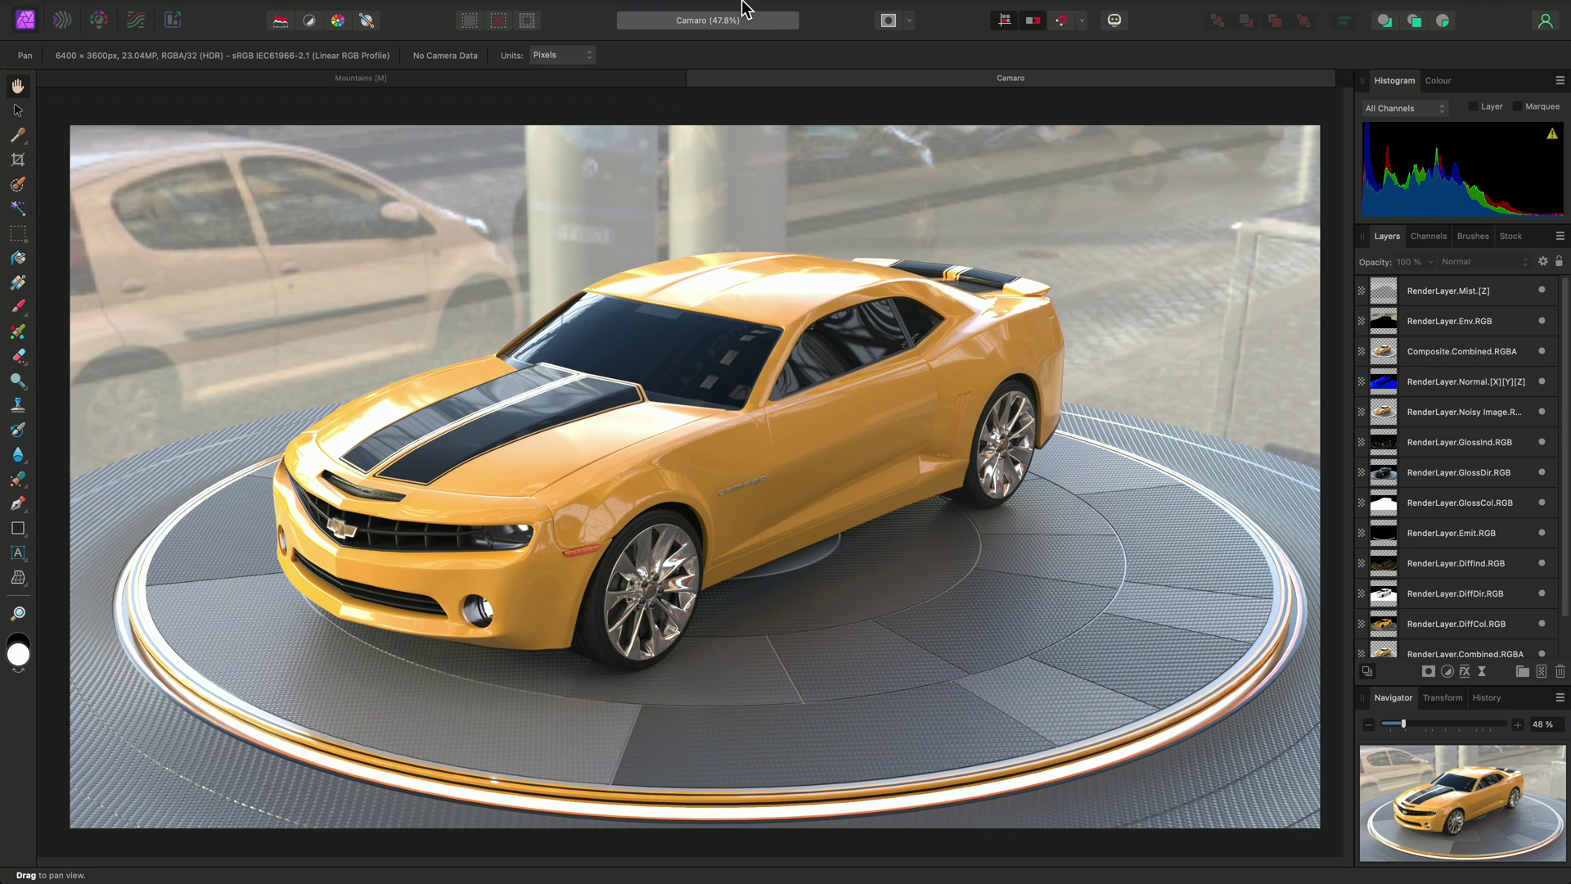
Step: Show the 32-bit Preview panel, test exposure at about -4.79, fit the view, then restore exposure to 0
{"action": "mouse_move", "coordinate": [698, 7]}
{"action": "left_click", "coordinate": [591, 11]}
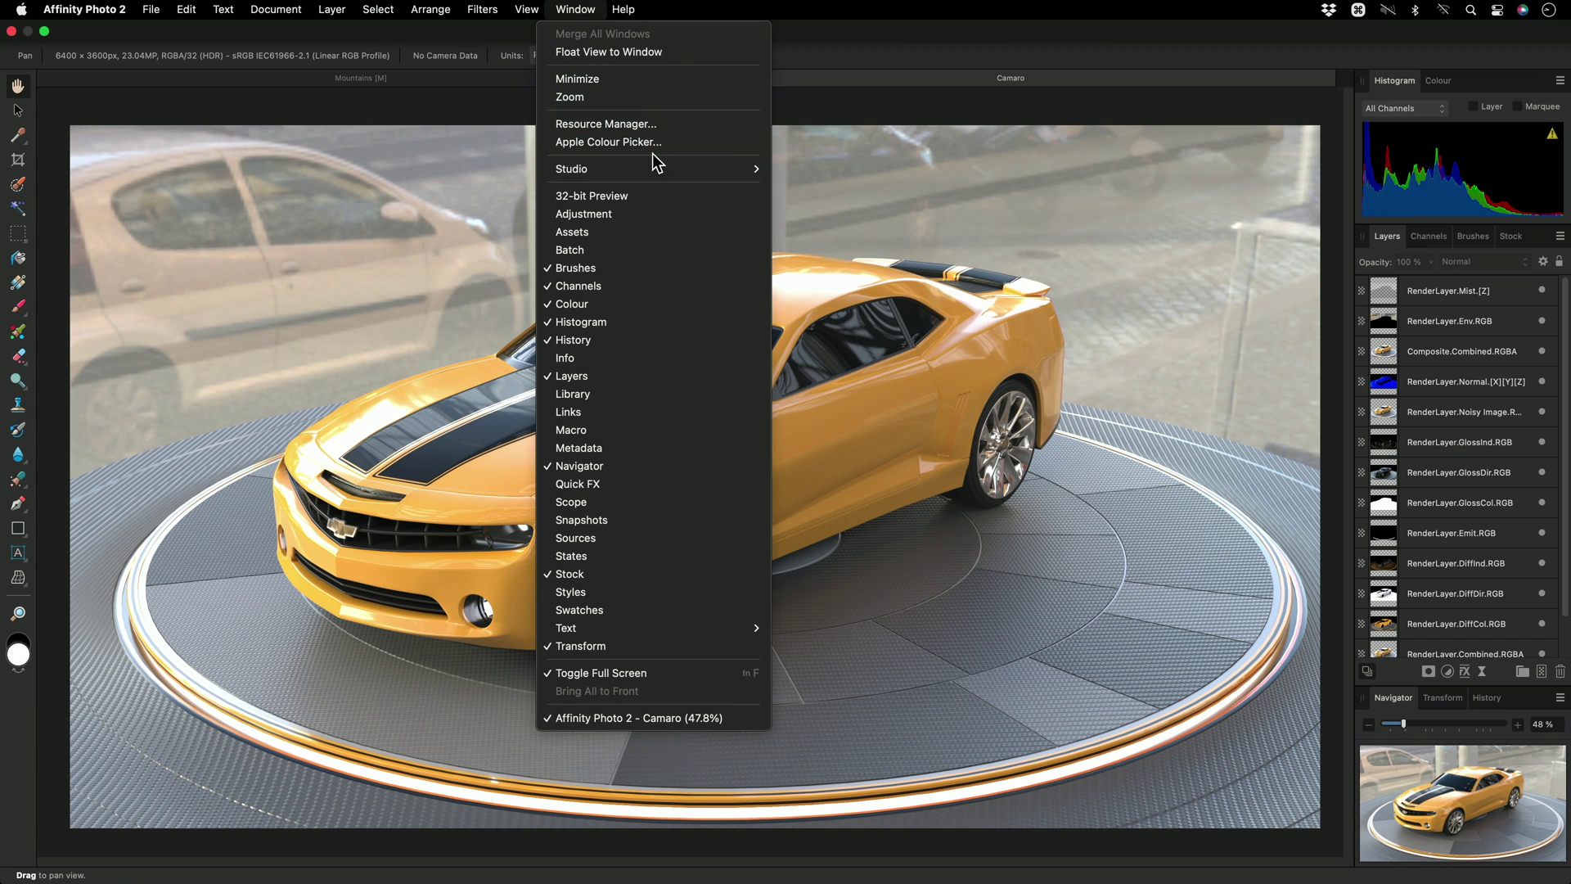
{"action": "left_click", "coordinate": [661, 196]}
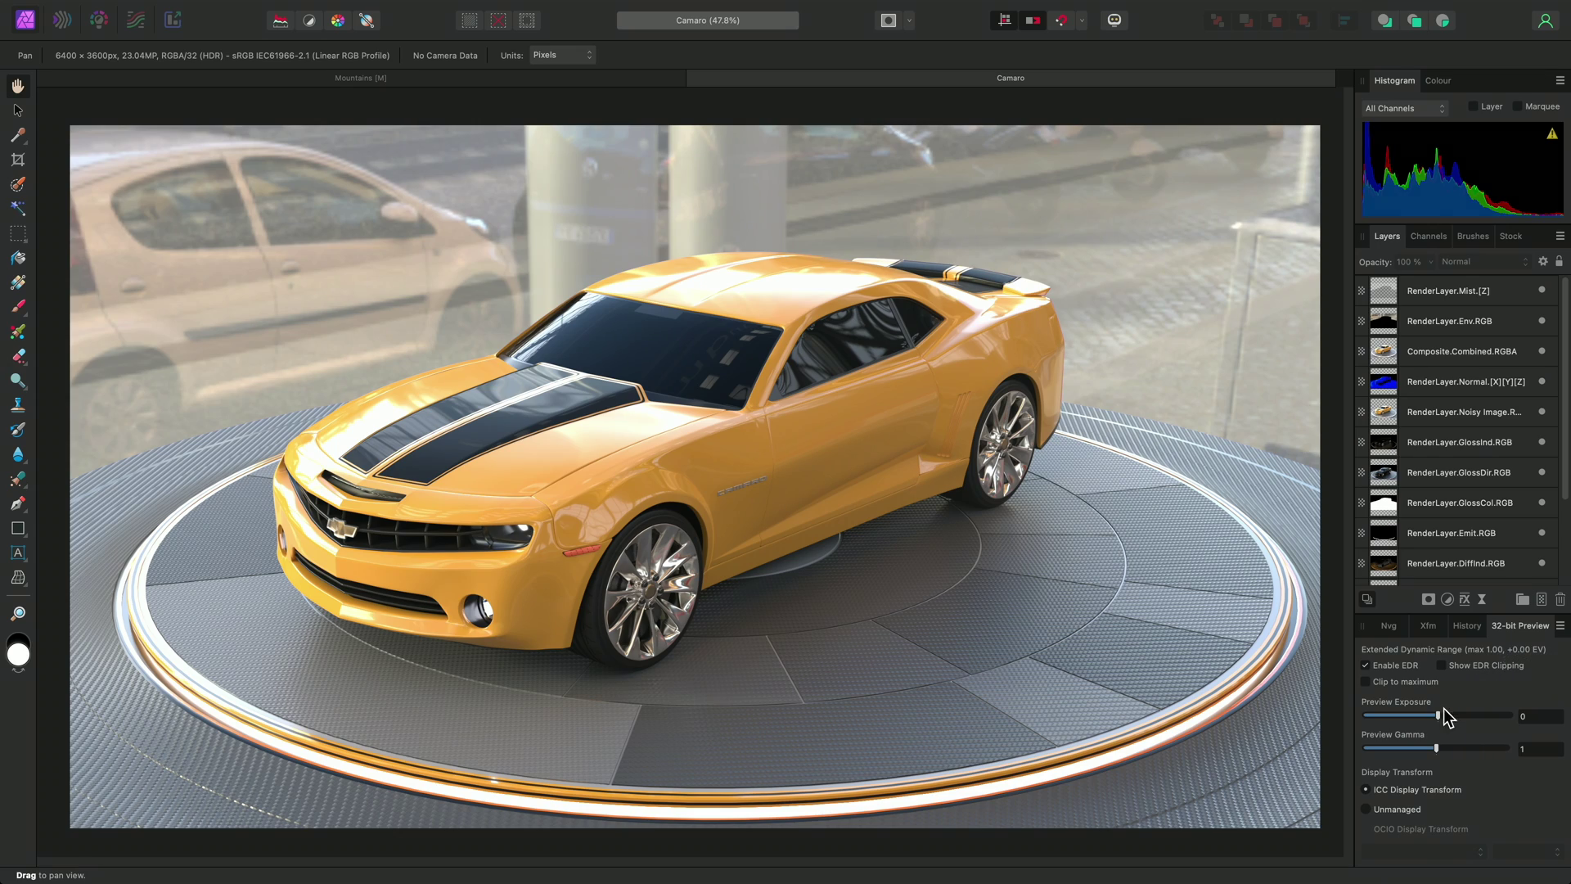
{"action": "left_click_drag", "start_coordinate": [1440, 719], "coordinate": [1395, 719]}
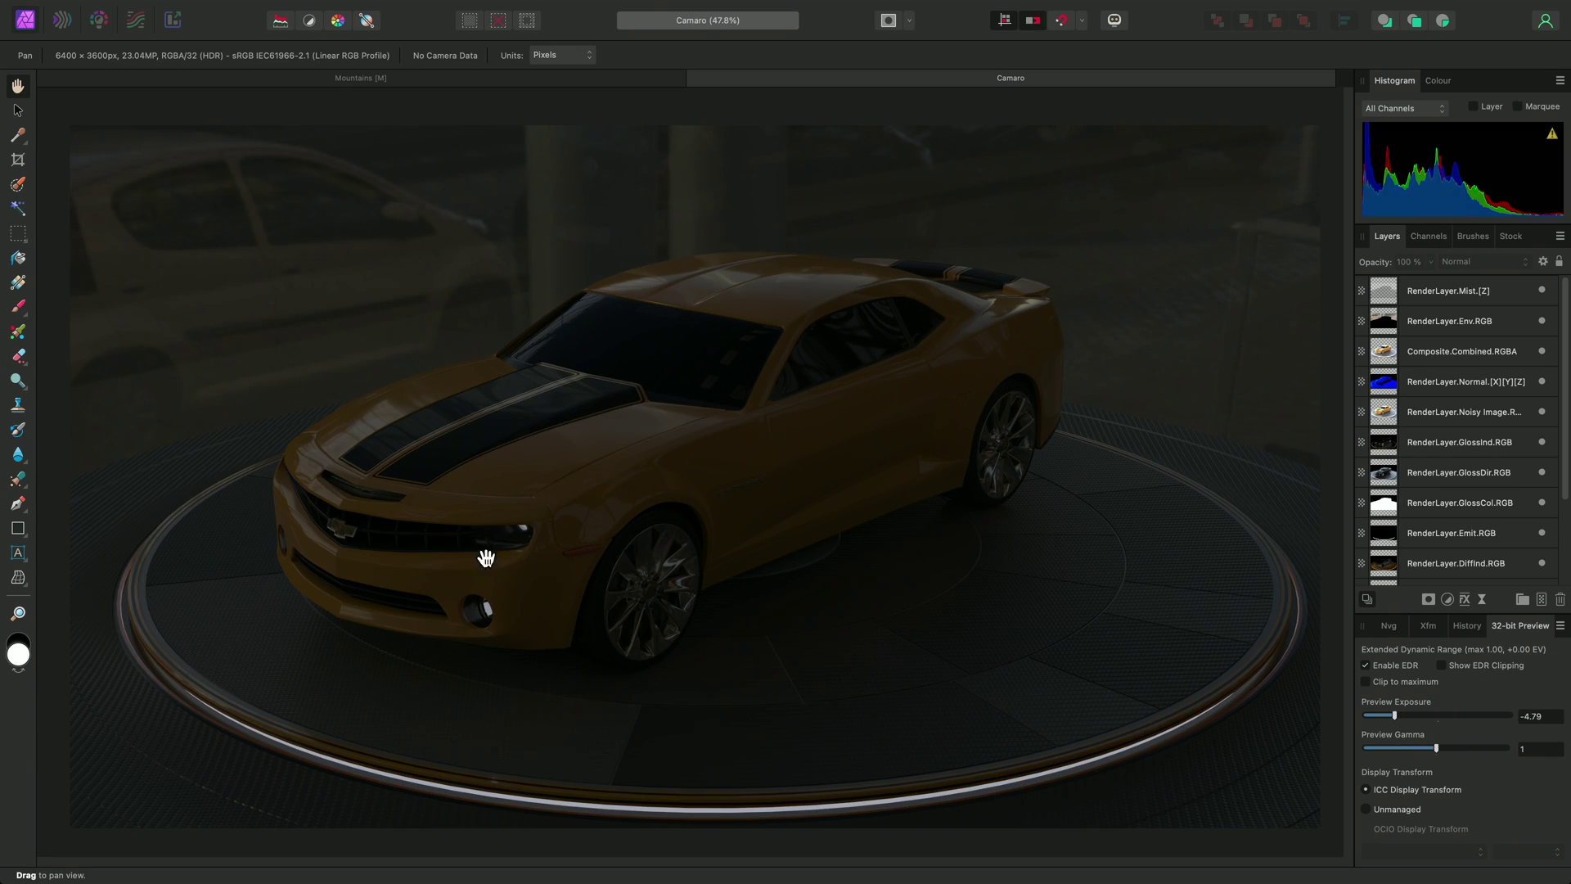
{"action": "scroll", "coordinate": [484, 551], "scroll_direction": "up", "scroll_amount": 5}
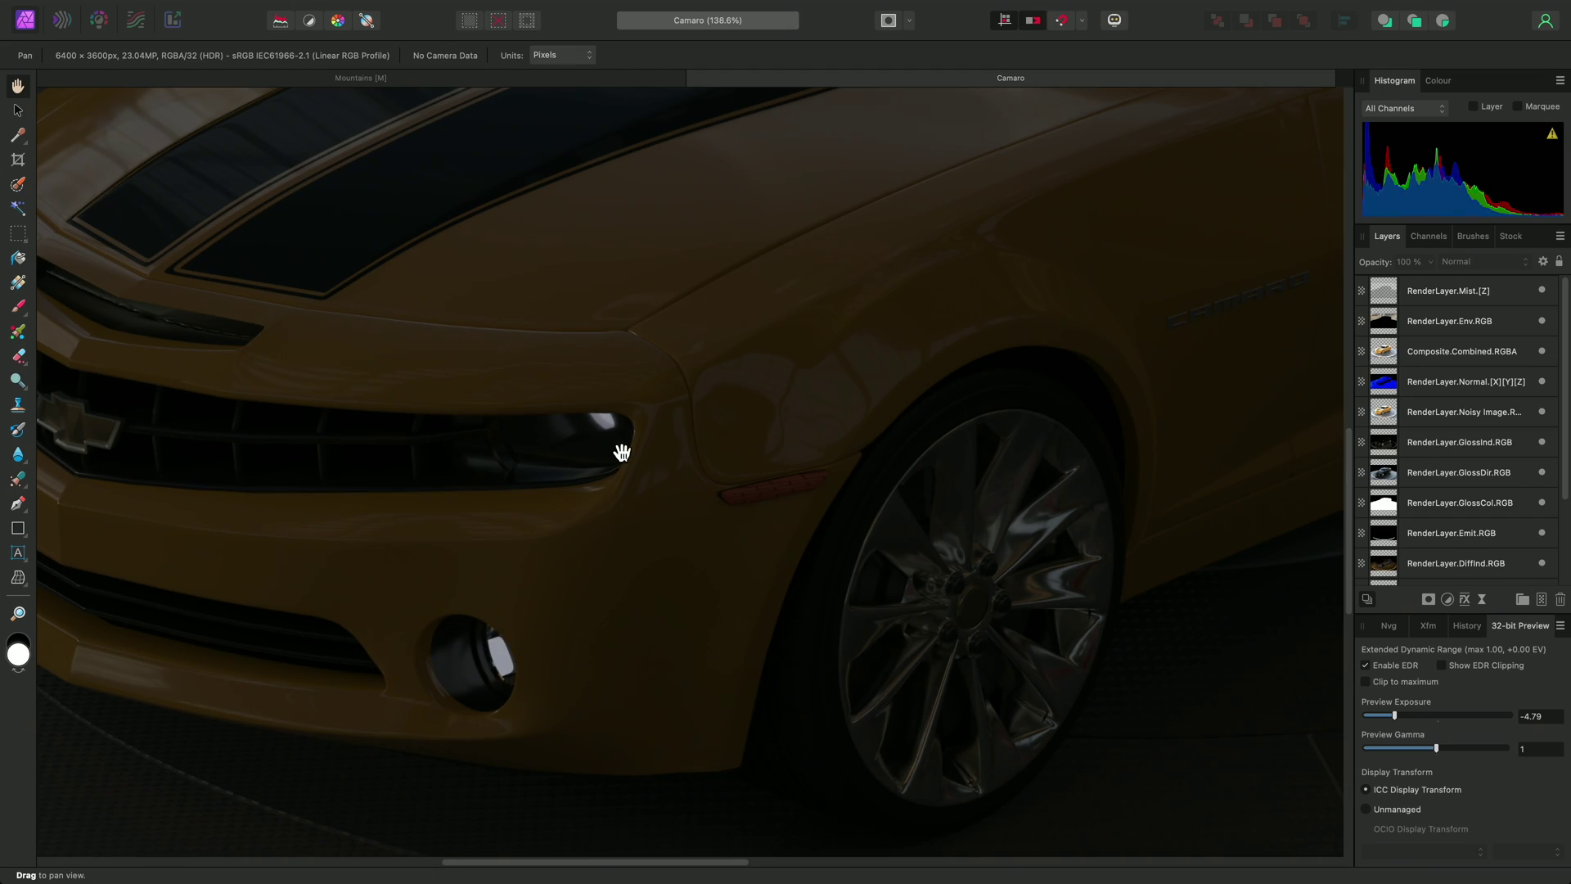
{"action": "key", "text": "super+0"}
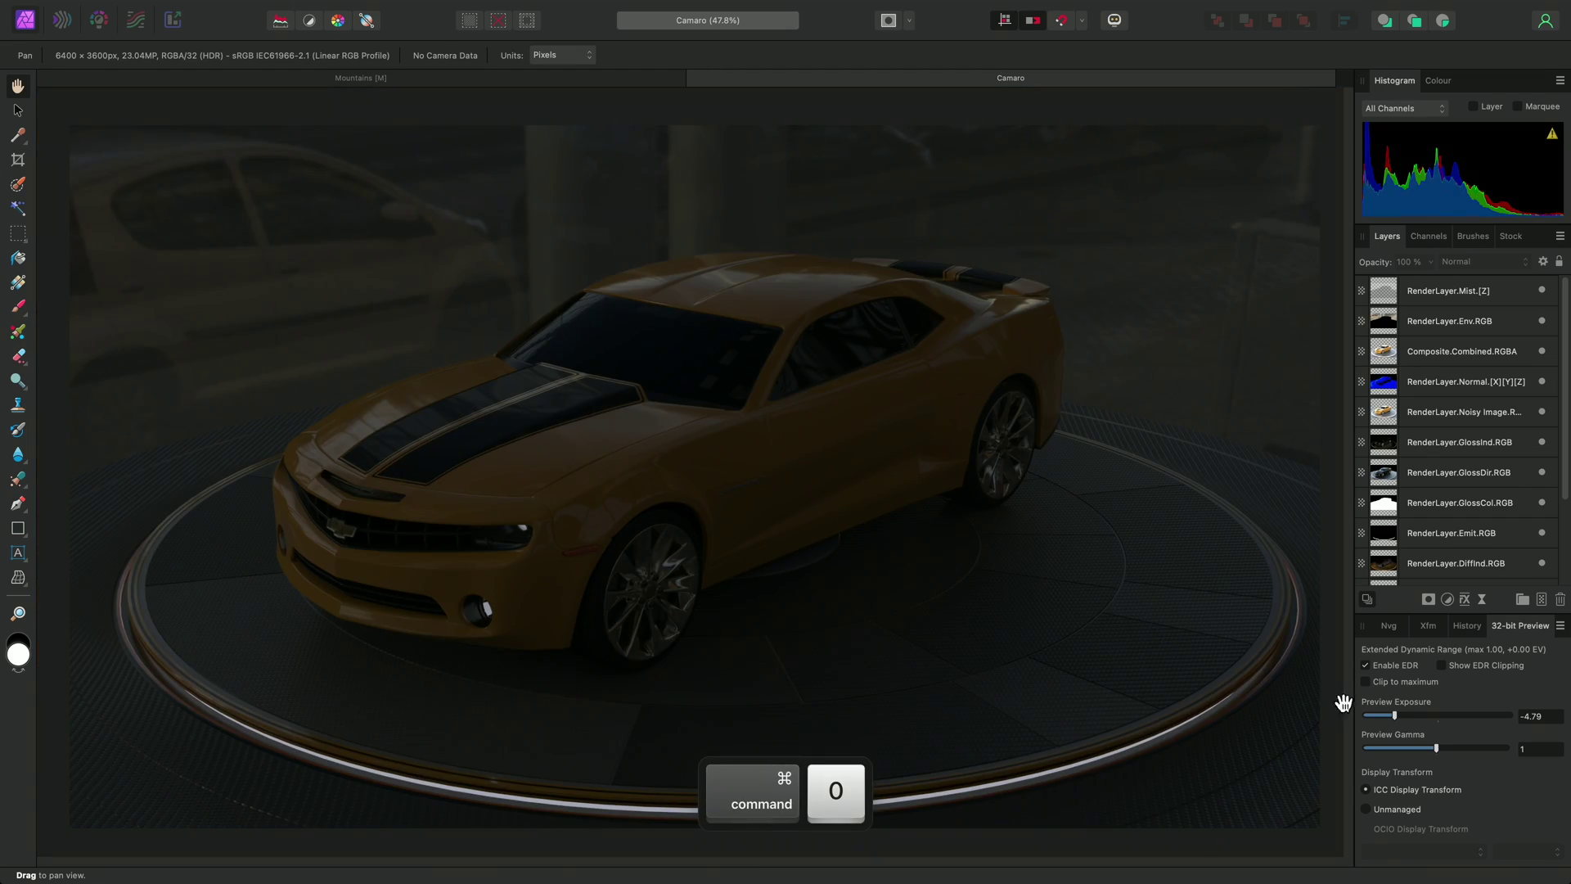
{"action": "left_click_drag", "start_coordinate": [1395, 715], "coordinate": [1437, 721]}
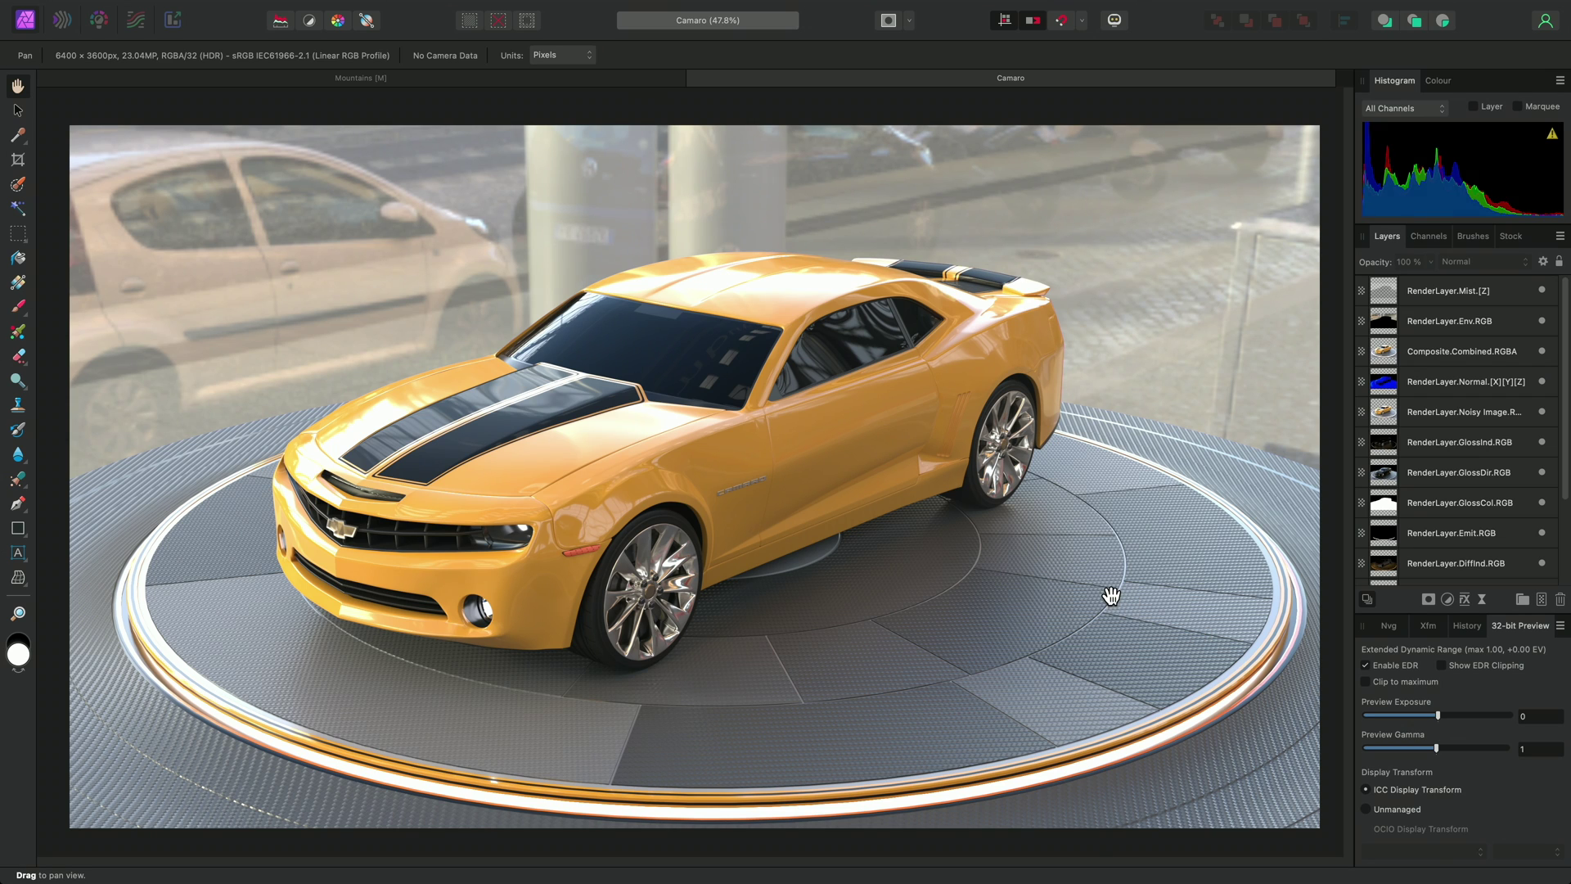
Step: Add Levels with 38% output white, then Brightness/Contrast at 83% brightness and 44% contrast
{"action": "key", "text": "super+l"}
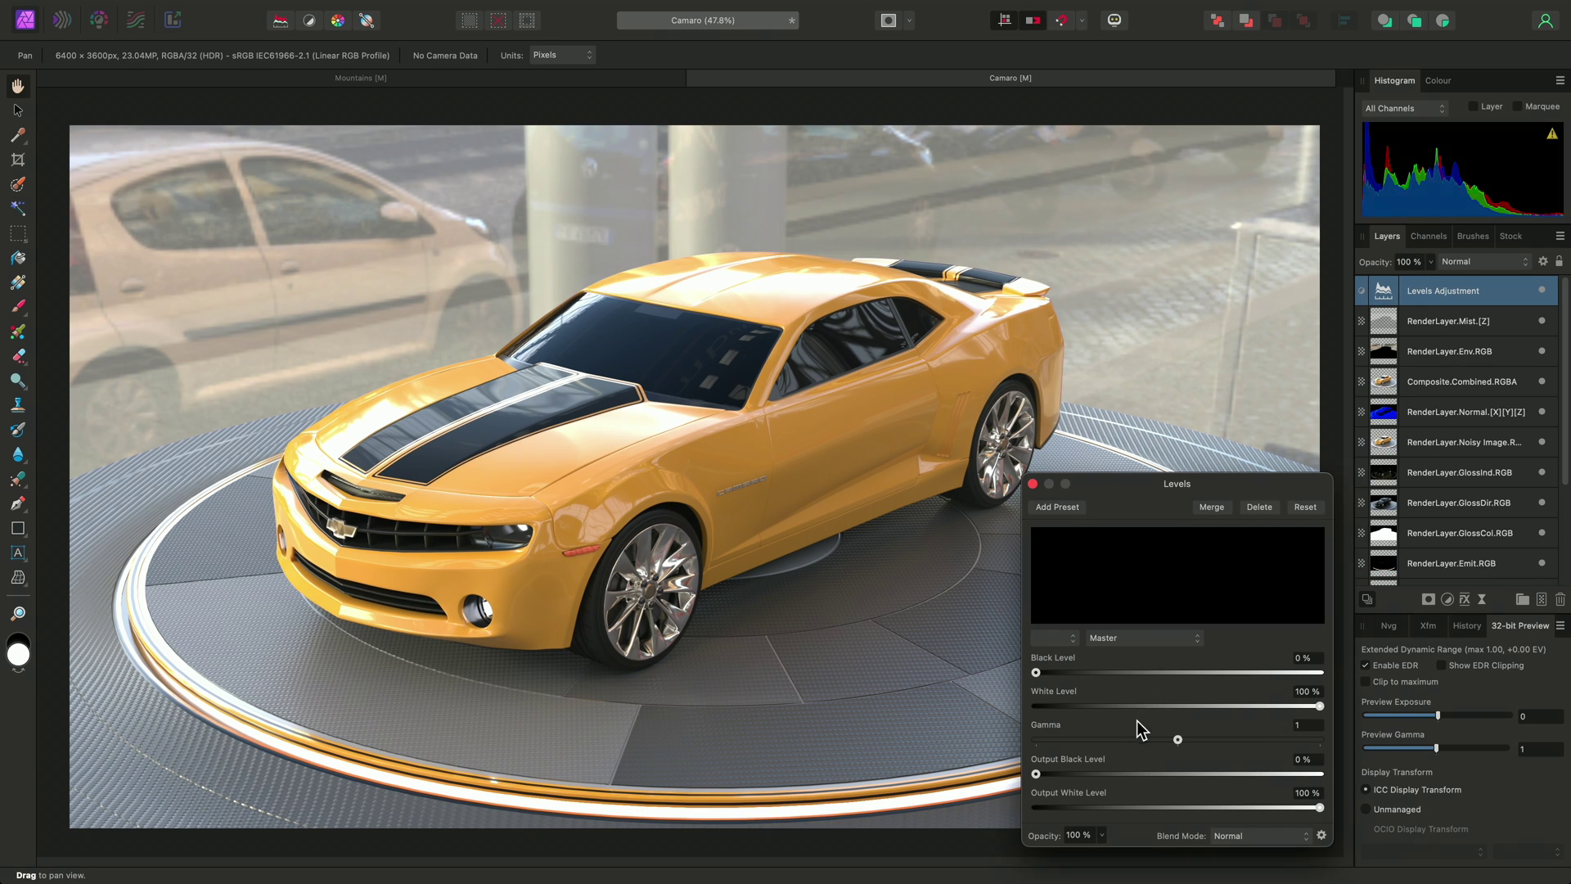
{"action": "left_click_drag", "start_coordinate": [1149, 808], "coordinate": [1145, 807]}
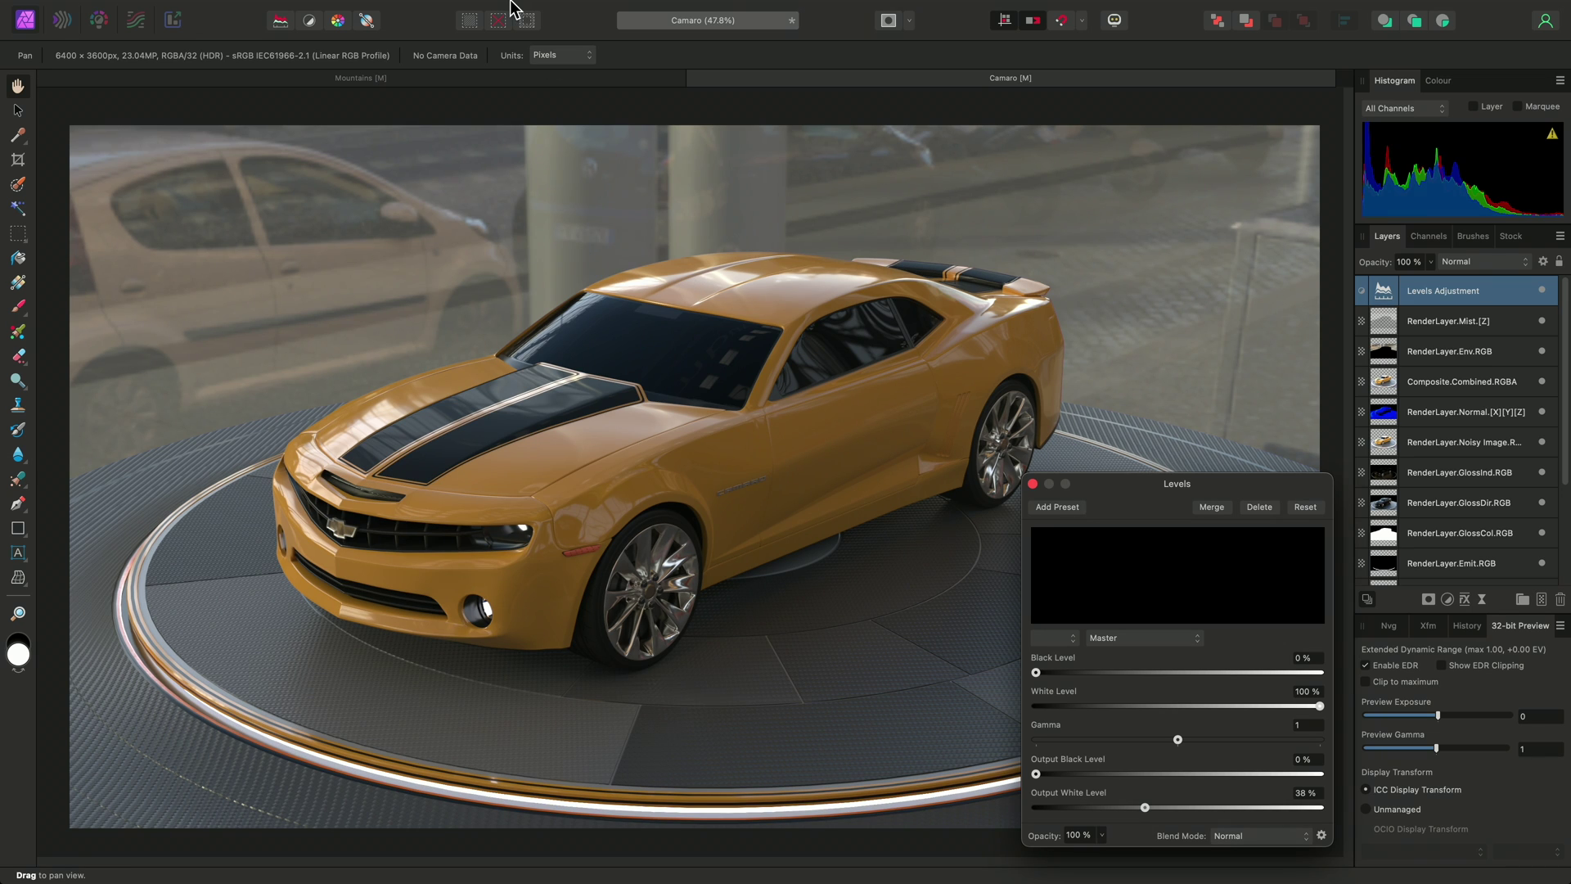
{"action": "left_click", "coordinate": [354, 10]}
{"action": "mouse_move", "coordinate": [462, 205]}
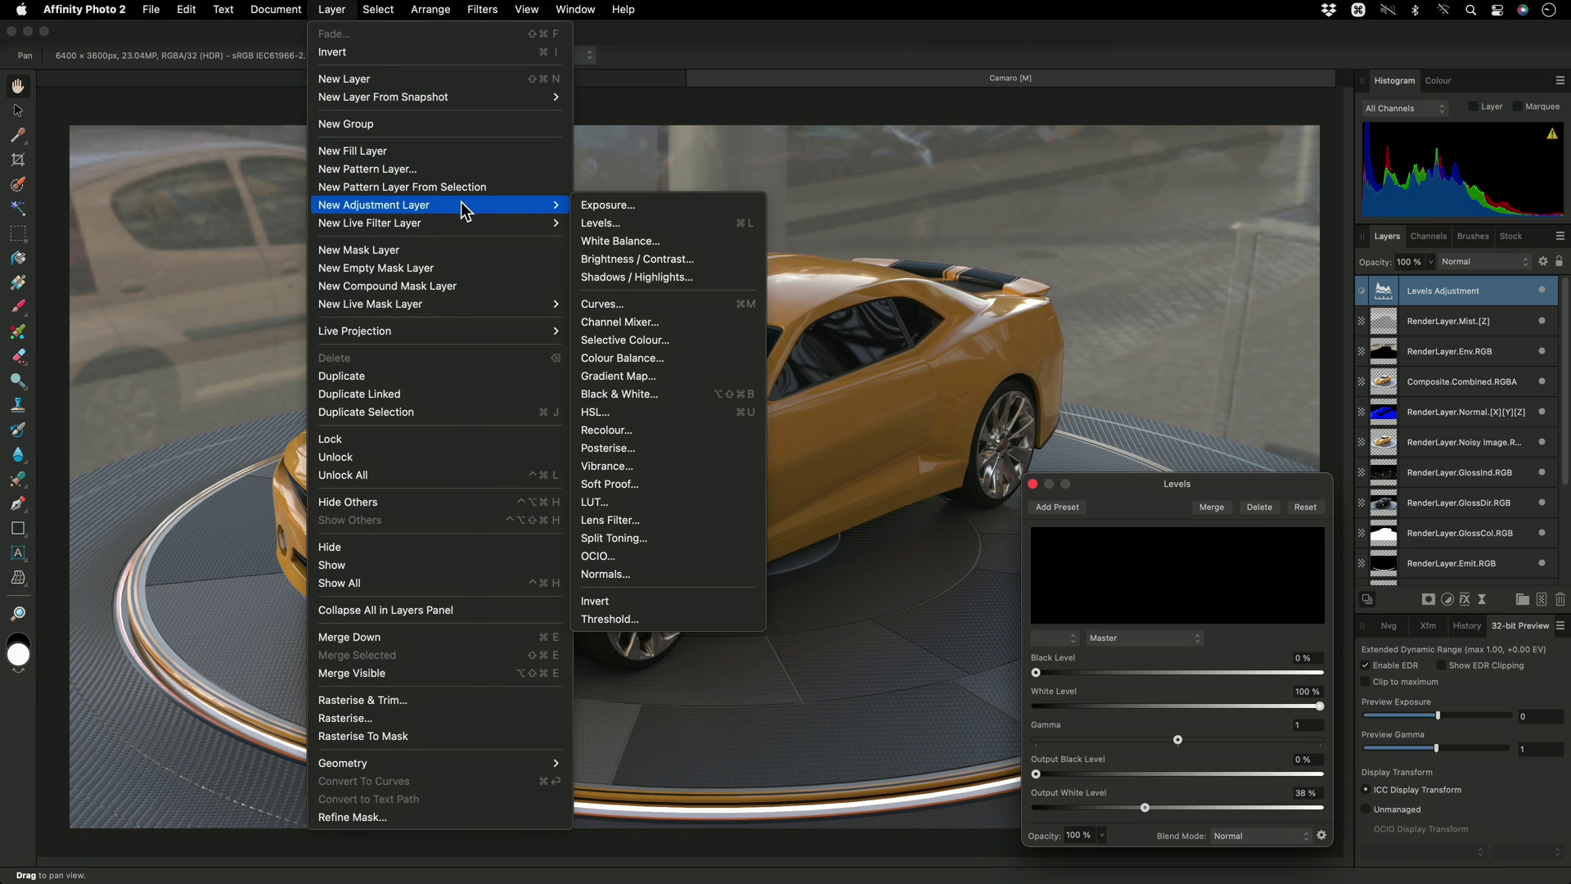
{"action": "left_click", "coordinate": [699, 259]}
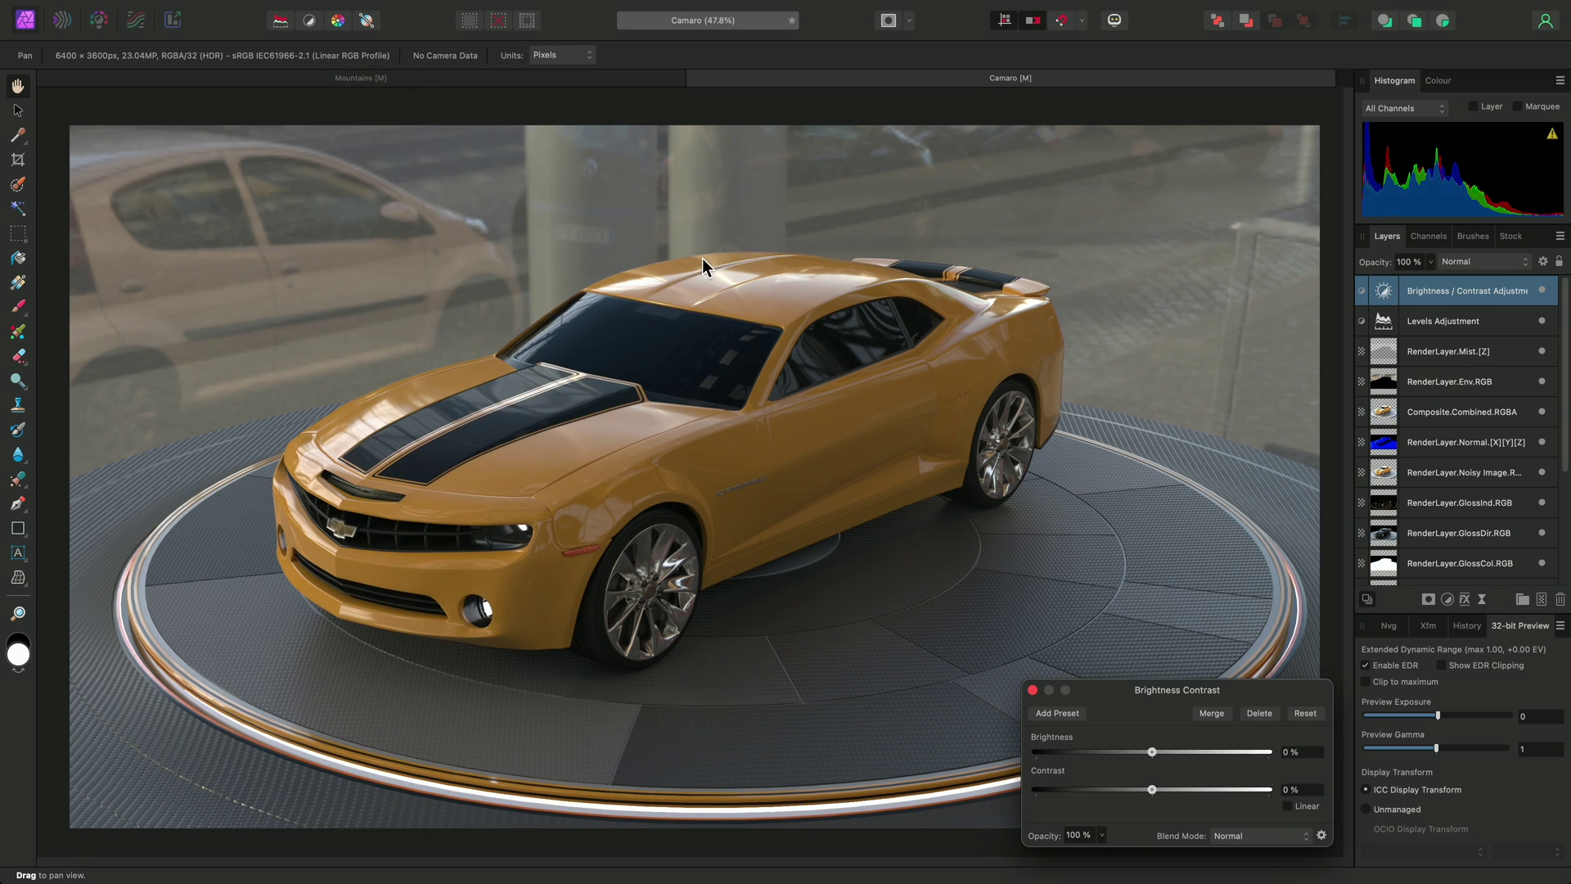
{"action": "left_click_drag", "start_coordinate": [1153, 751], "coordinate": [1249, 753]}
{"action": "left_click_drag", "start_coordinate": [1152, 790], "coordinate": [1204, 790]}
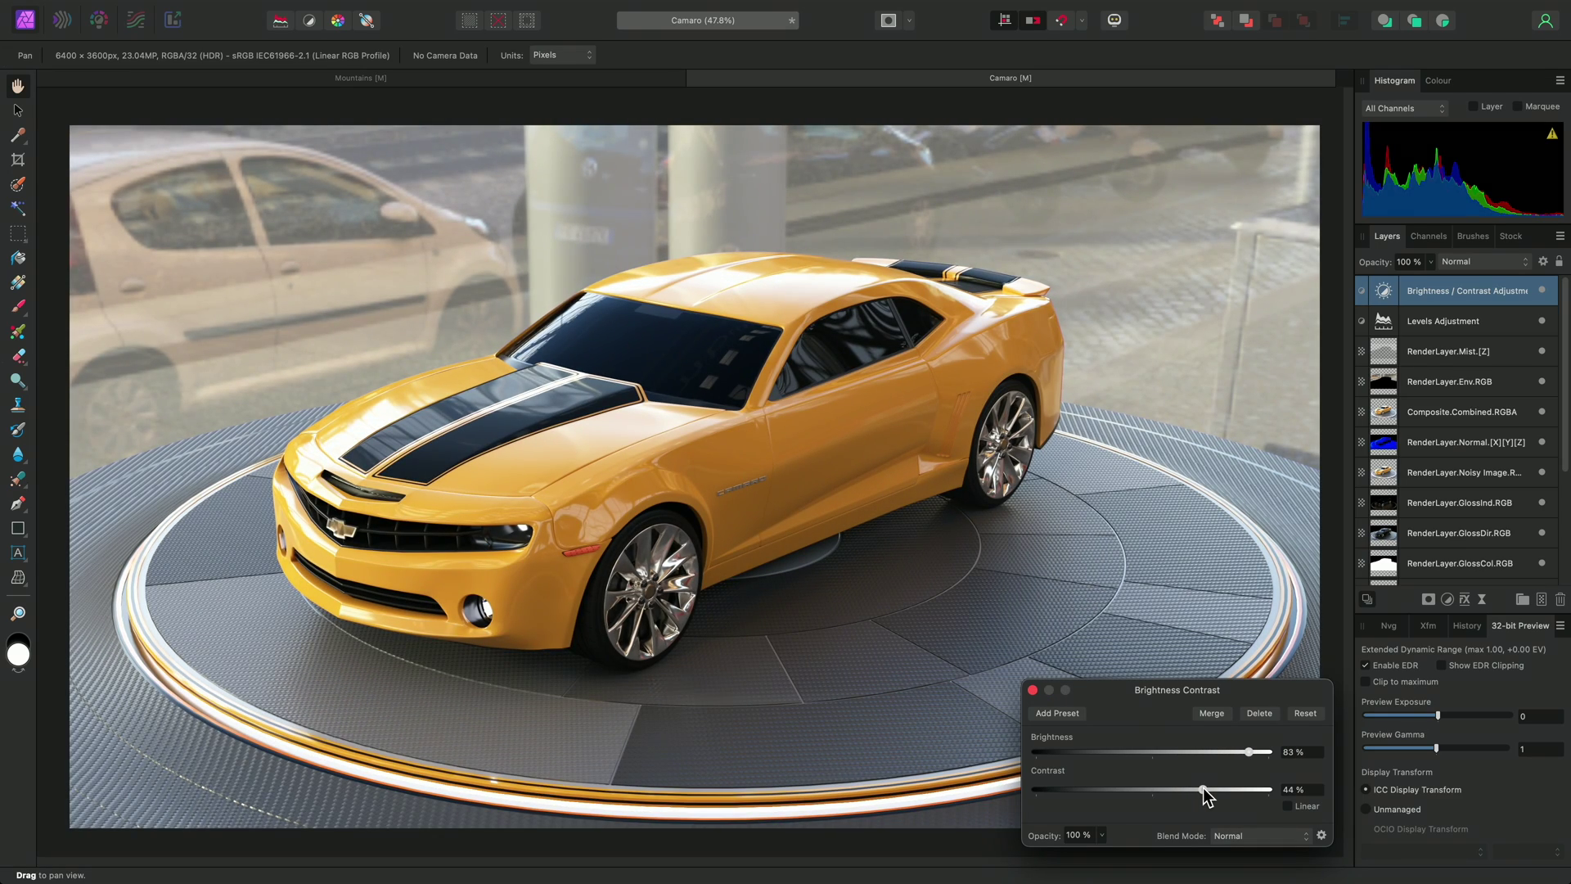
{"action": "left_click", "coordinate": [1032, 690]}
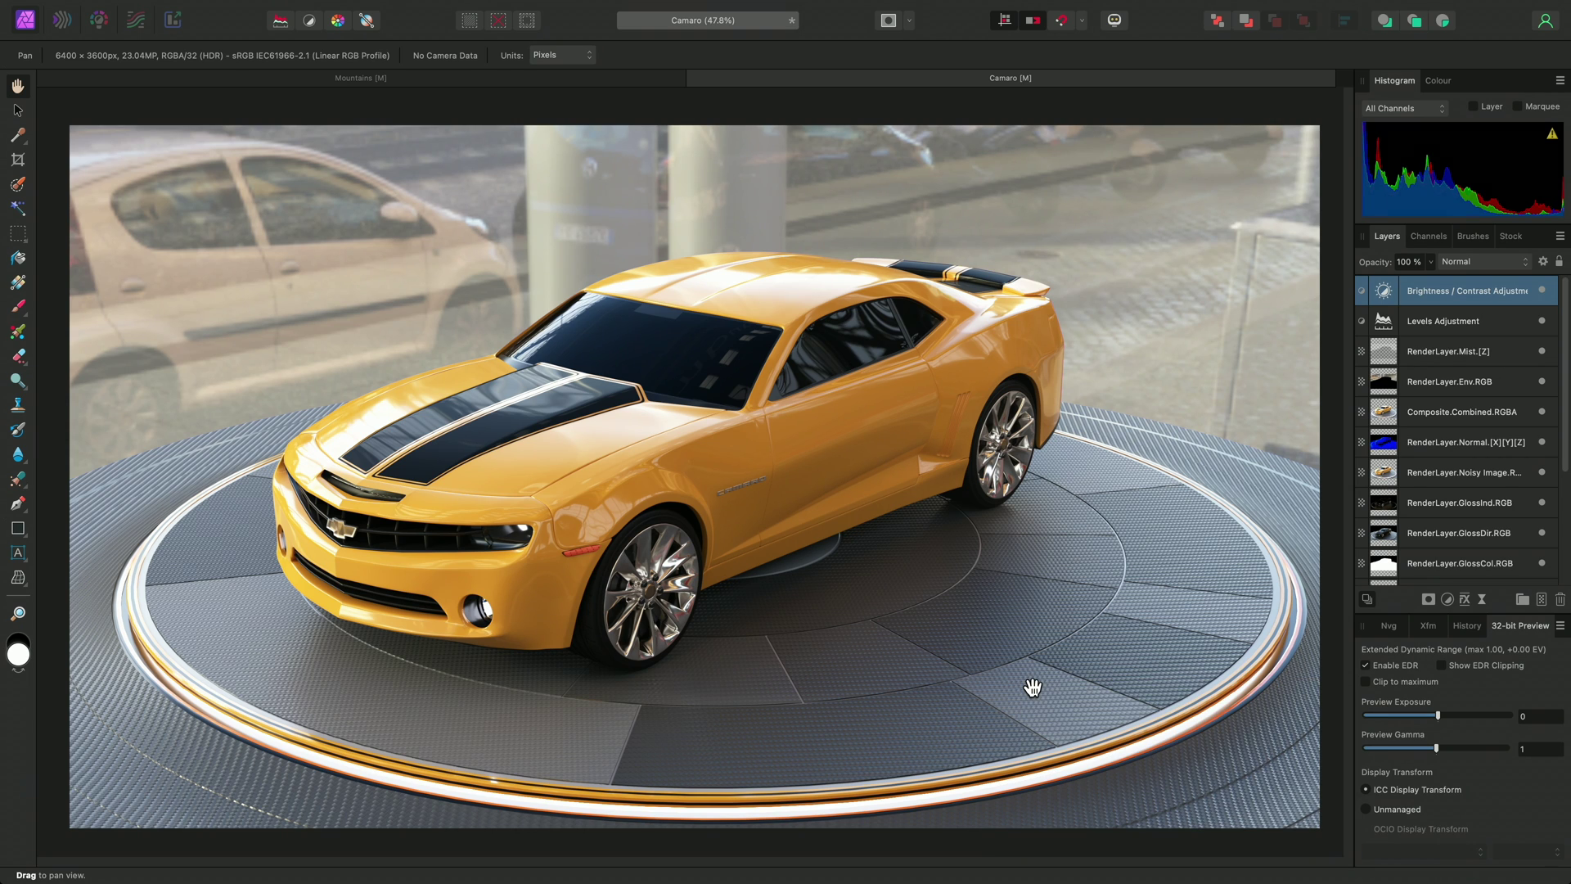